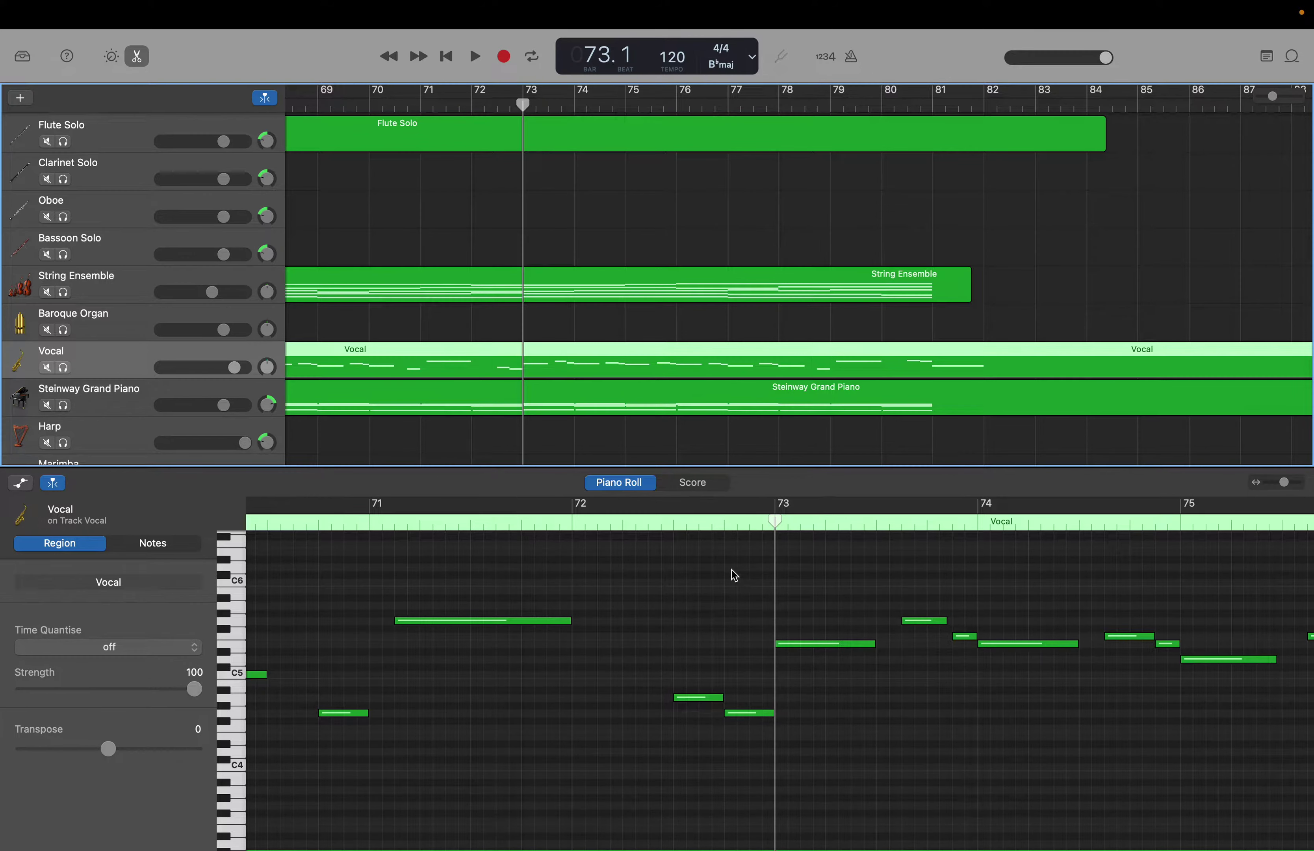
Compare the Flute Solo region with the Vocal melody around bars 71 to 75 in the piano roll.
mouse_move(713, 703)
mouse_move(499, 144)
click(501, 138)
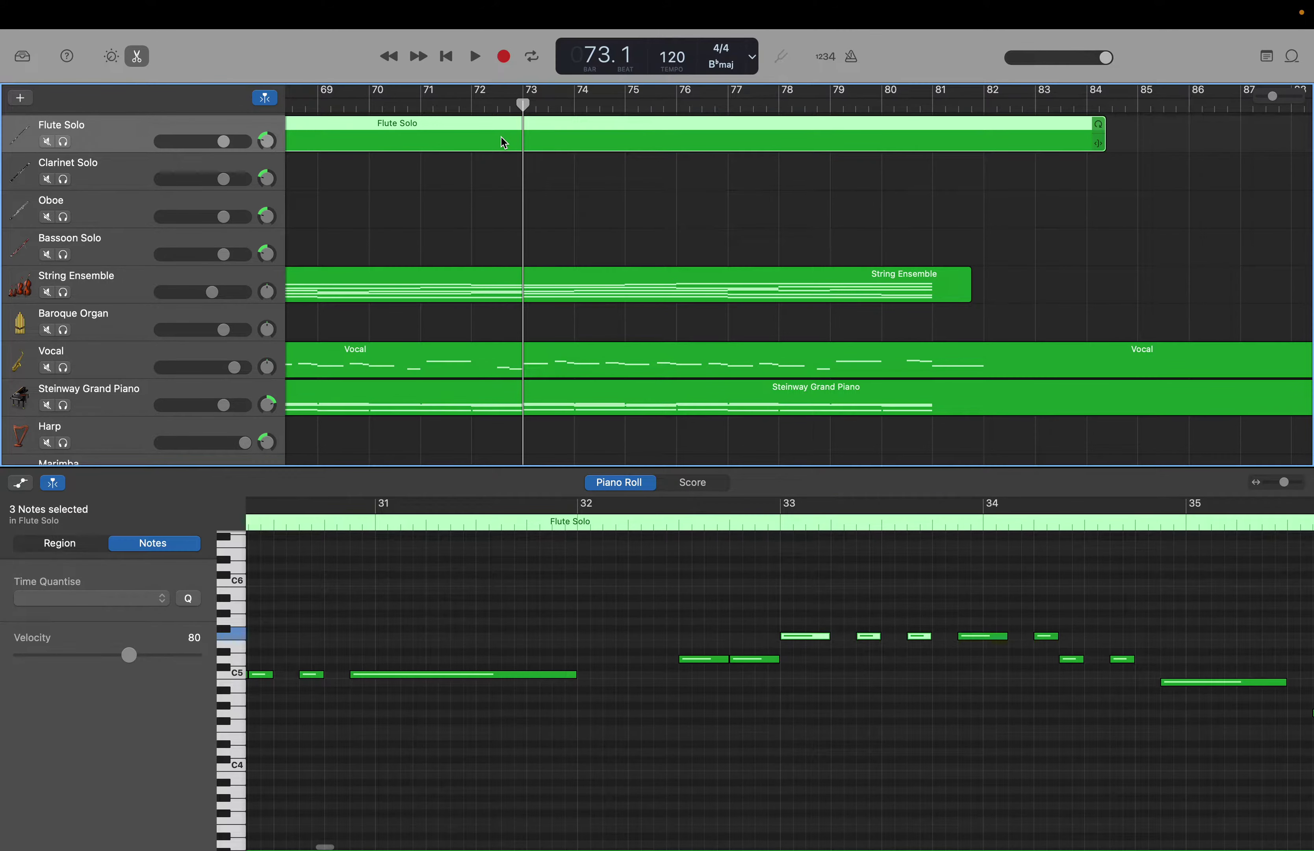
scroll(714, 605, right, 10)
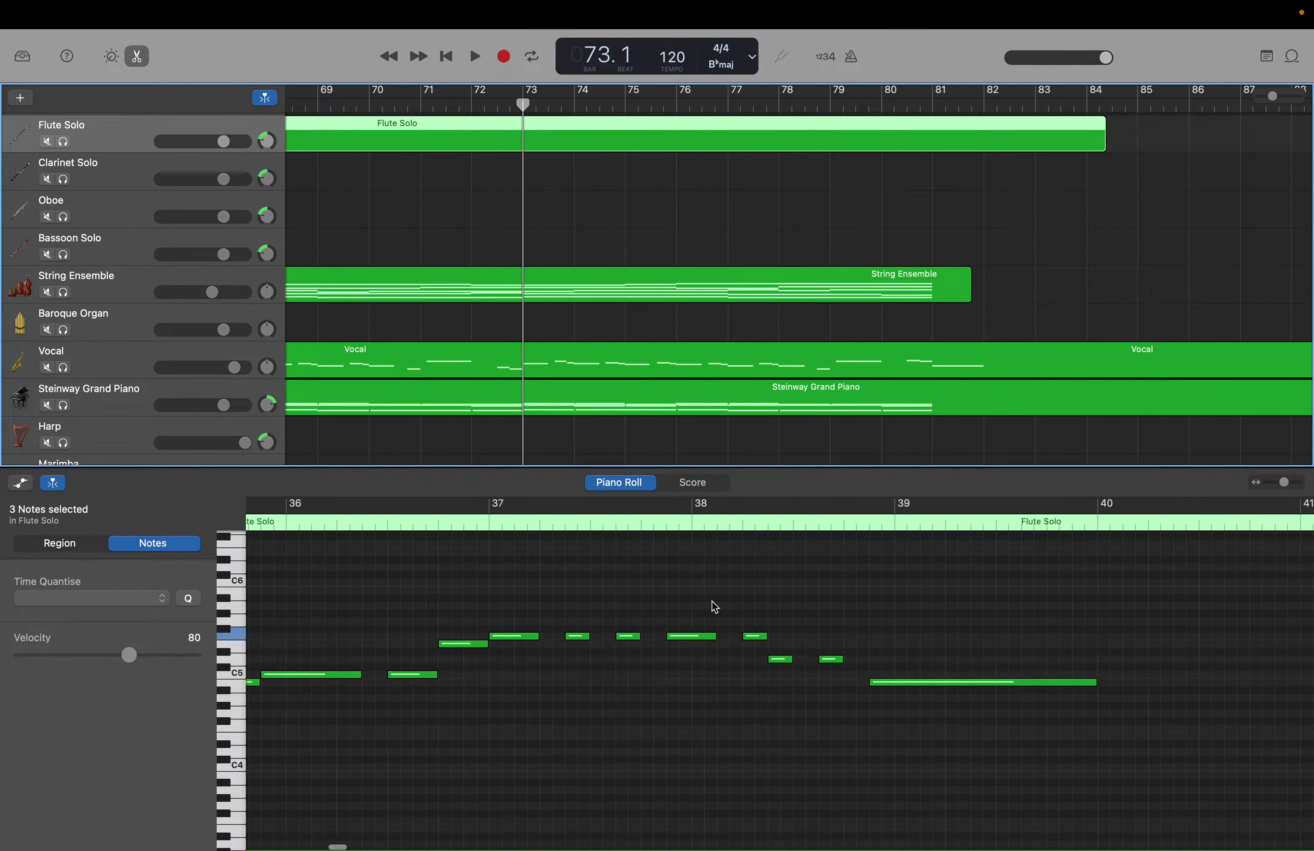
scroll(714, 606, right, 20)
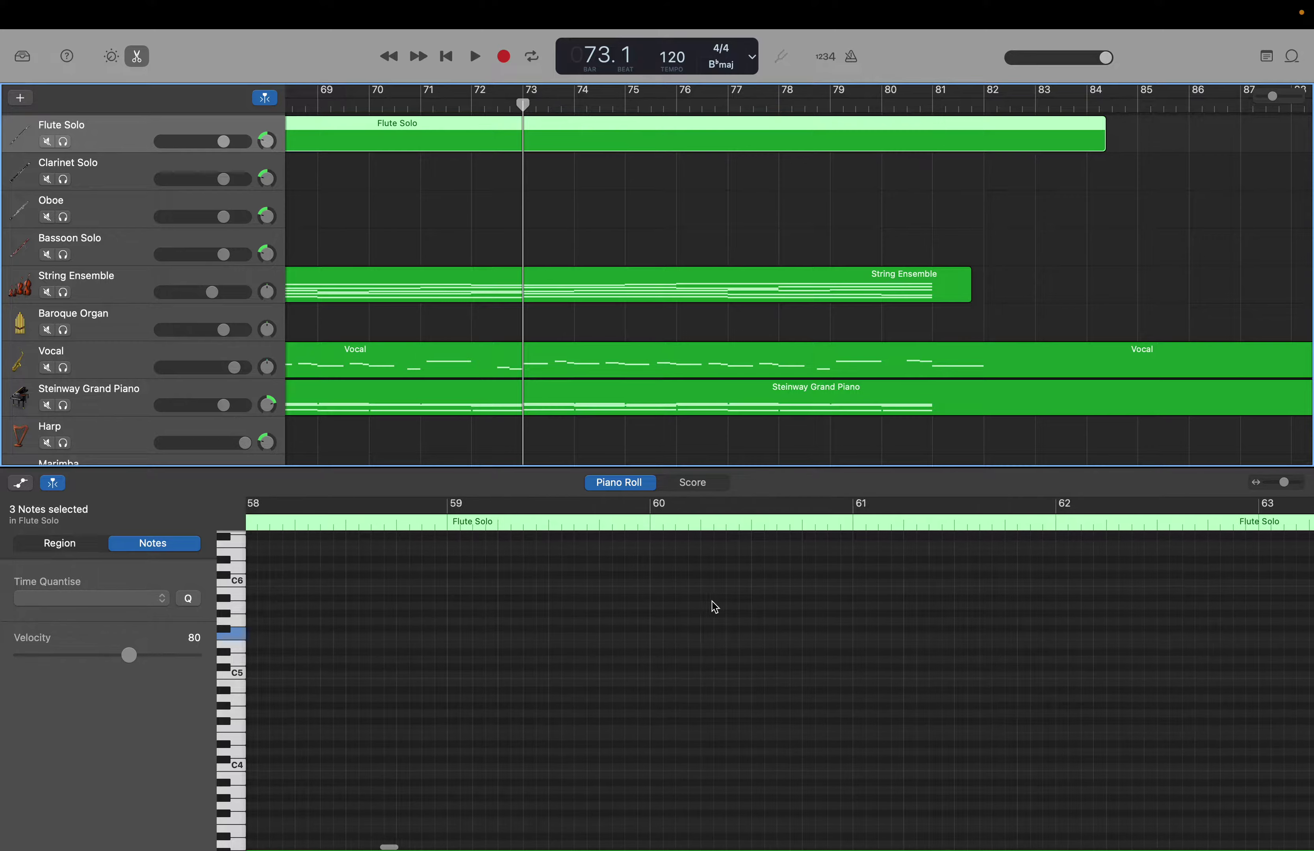
scroll(715, 607, right, 7)
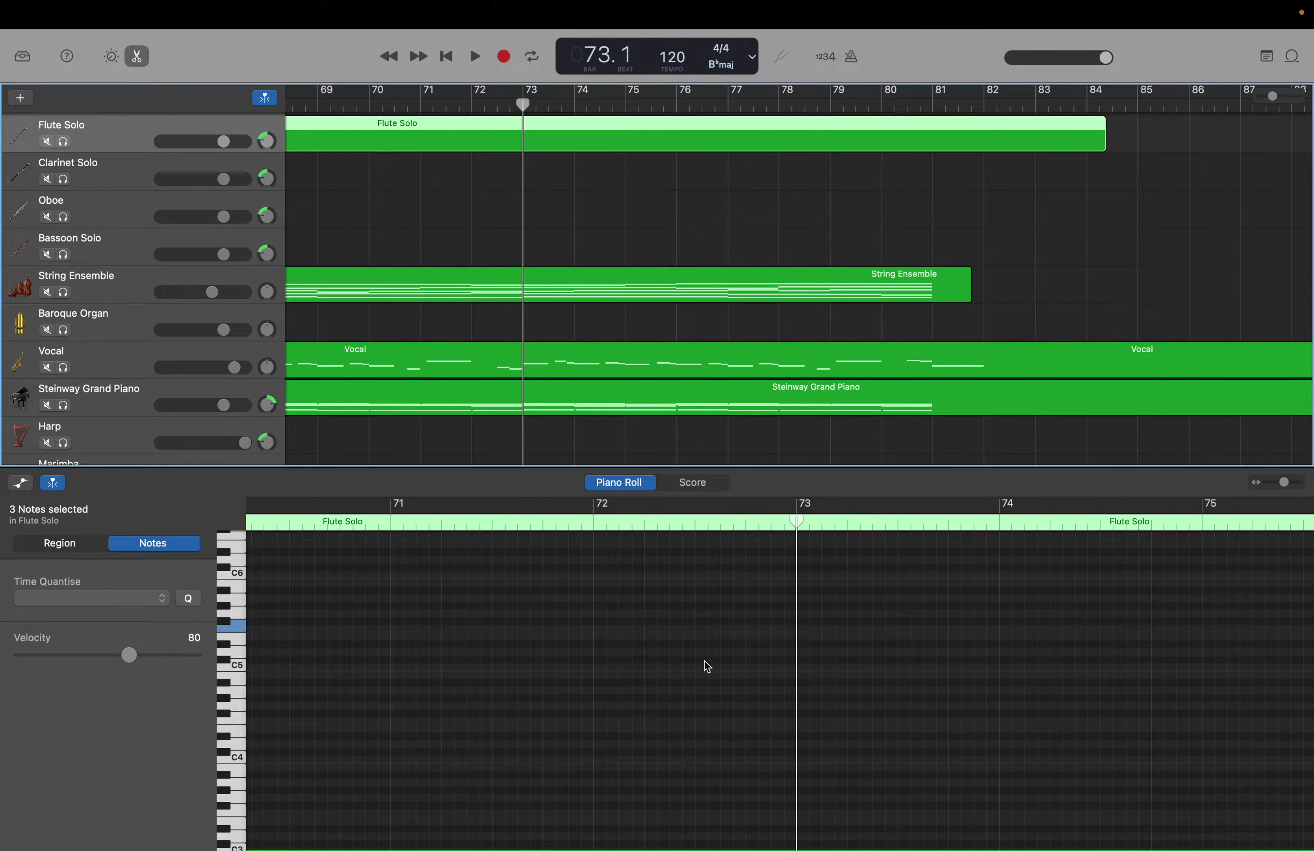
scroll(705, 648, down, 3)
scroll(705, 661, down, 1)
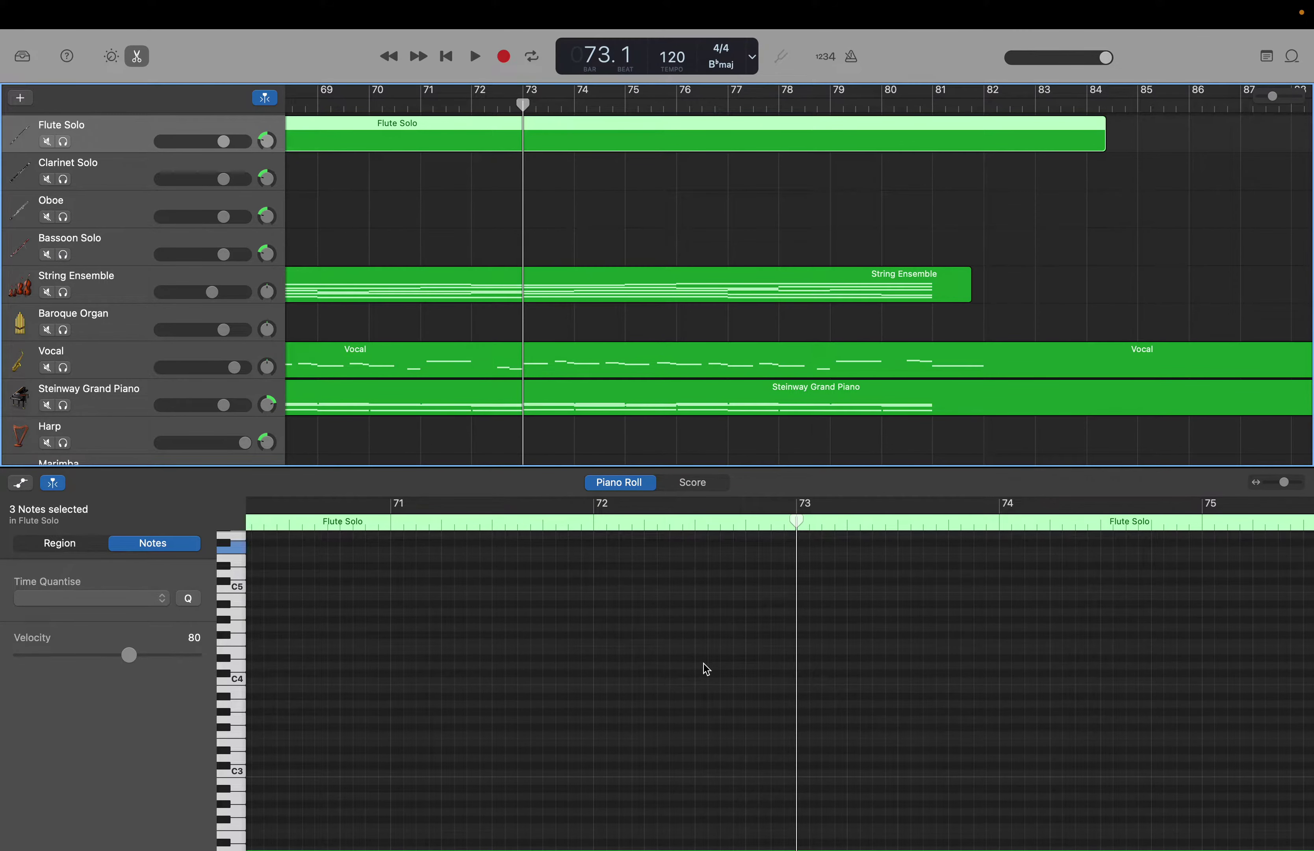
click(482, 356)
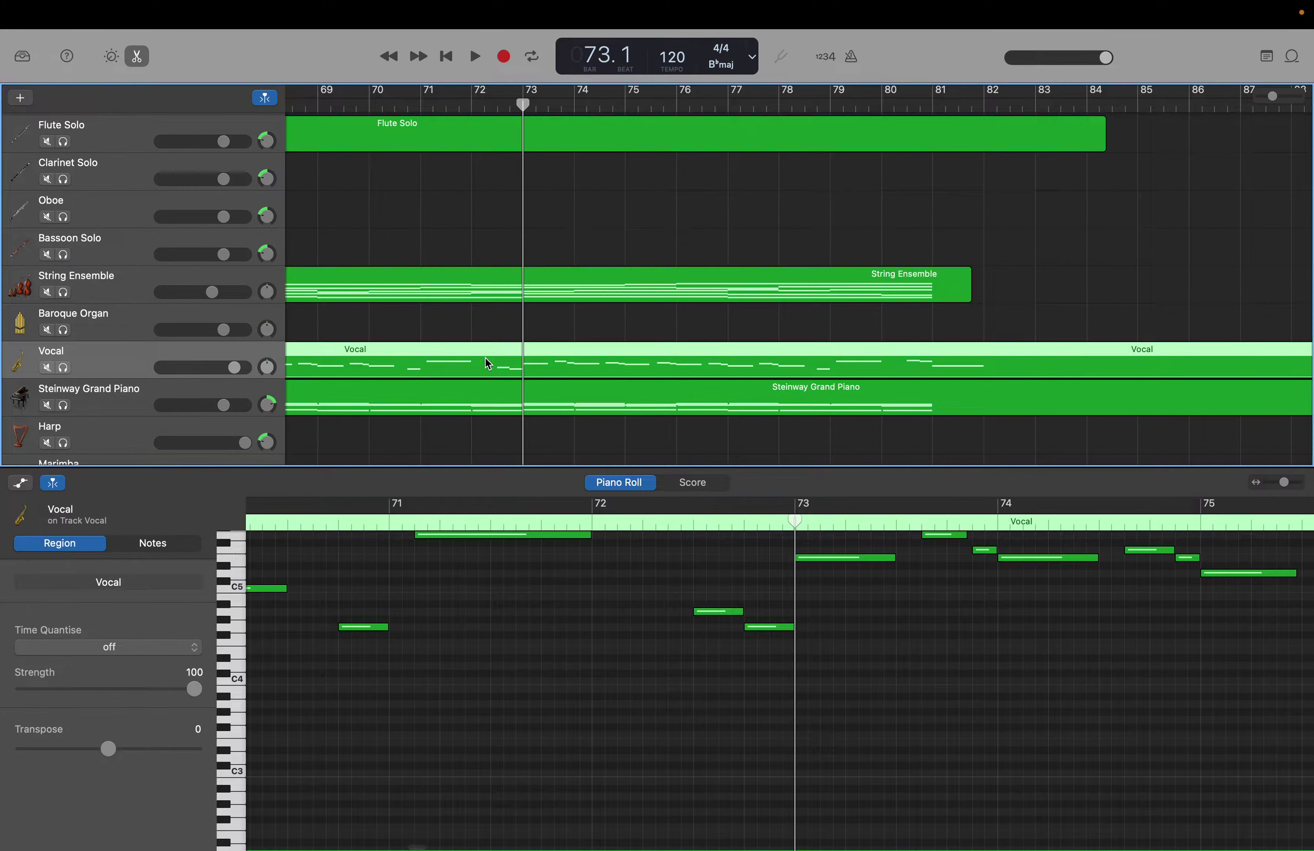
scroll(628, 688, up, 3)
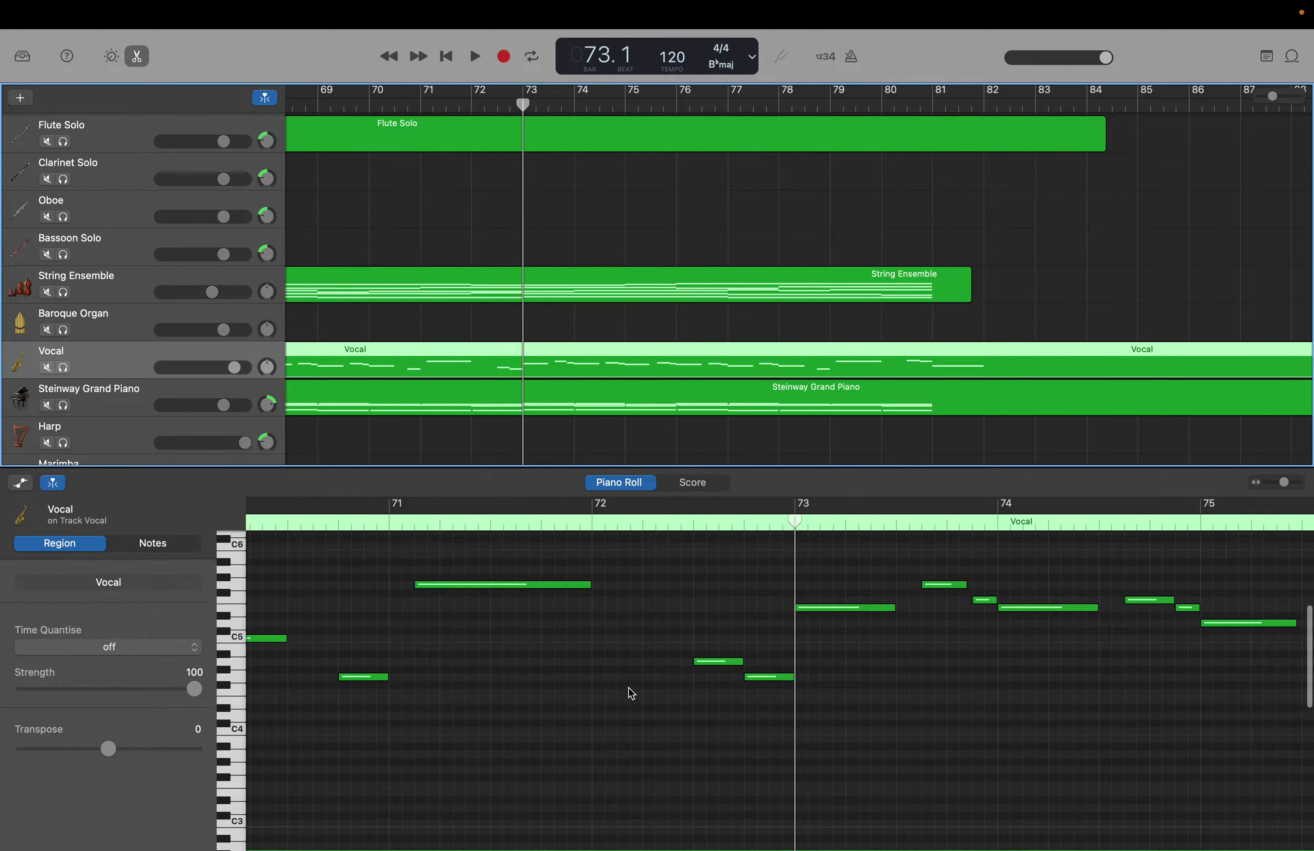
scroll(629, 687, up, 1)
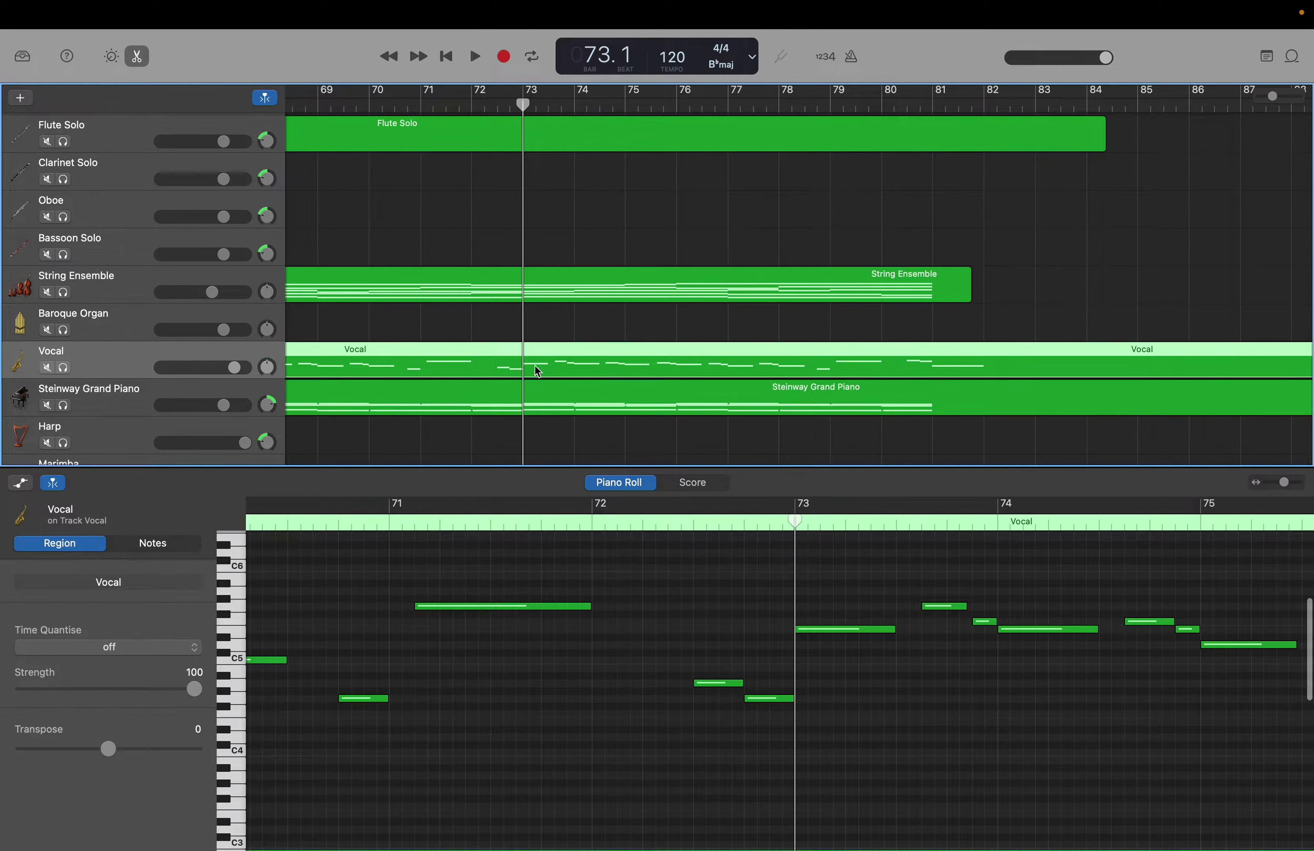
Add one-beat D5 and B4 notes on beats 3 and 4 of bar 72 in the Flute Solo region.
click(493, 147)
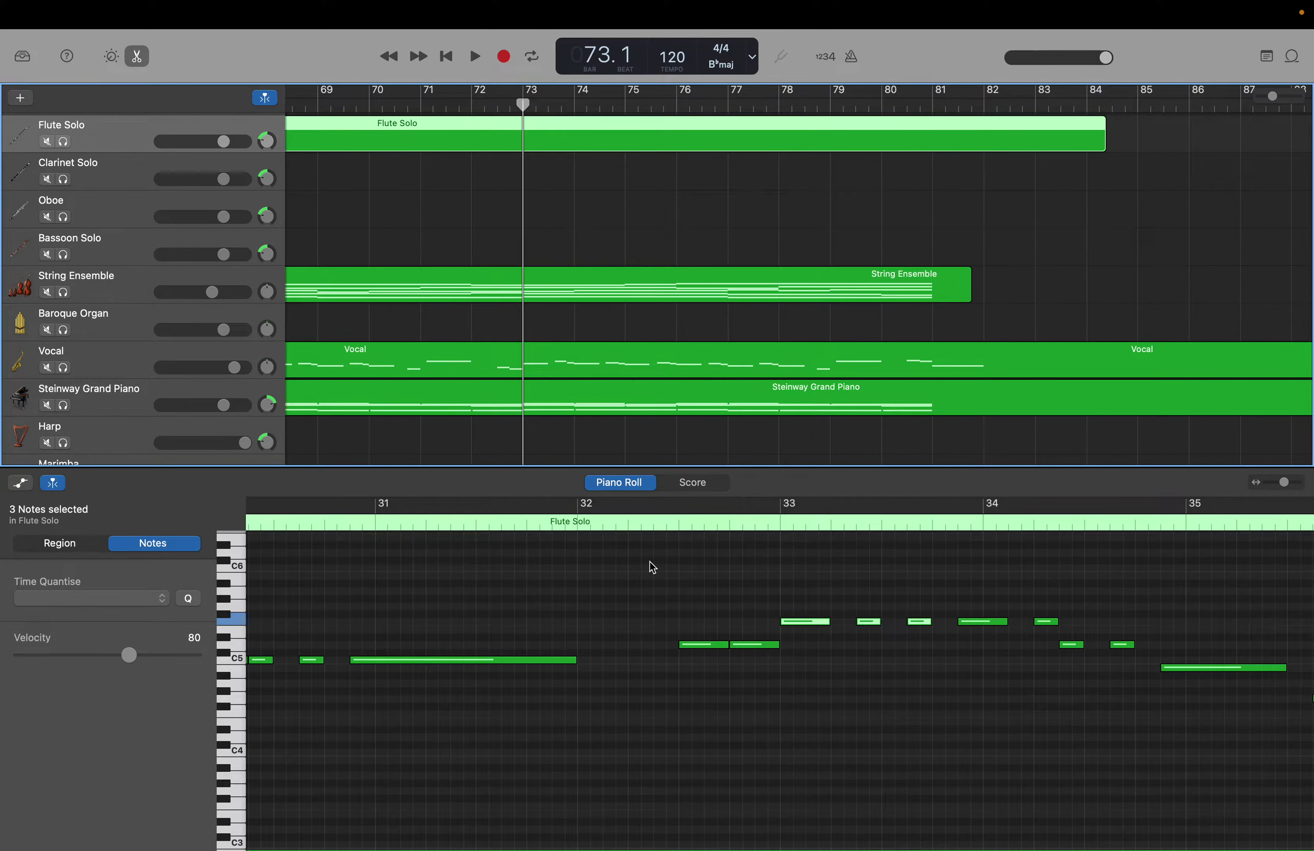
scroll(653, 567, right, 20)
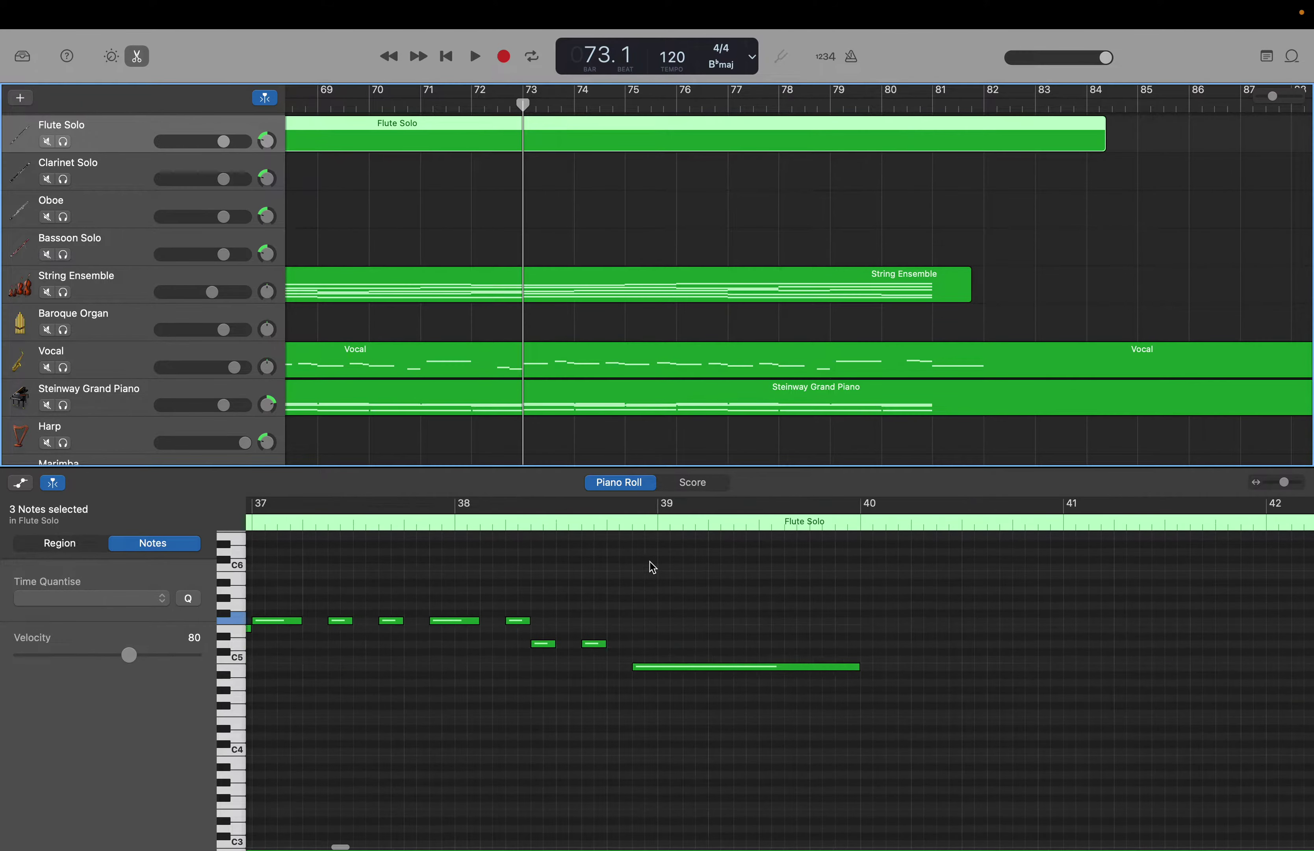
scroll(653, 567, right, 11)
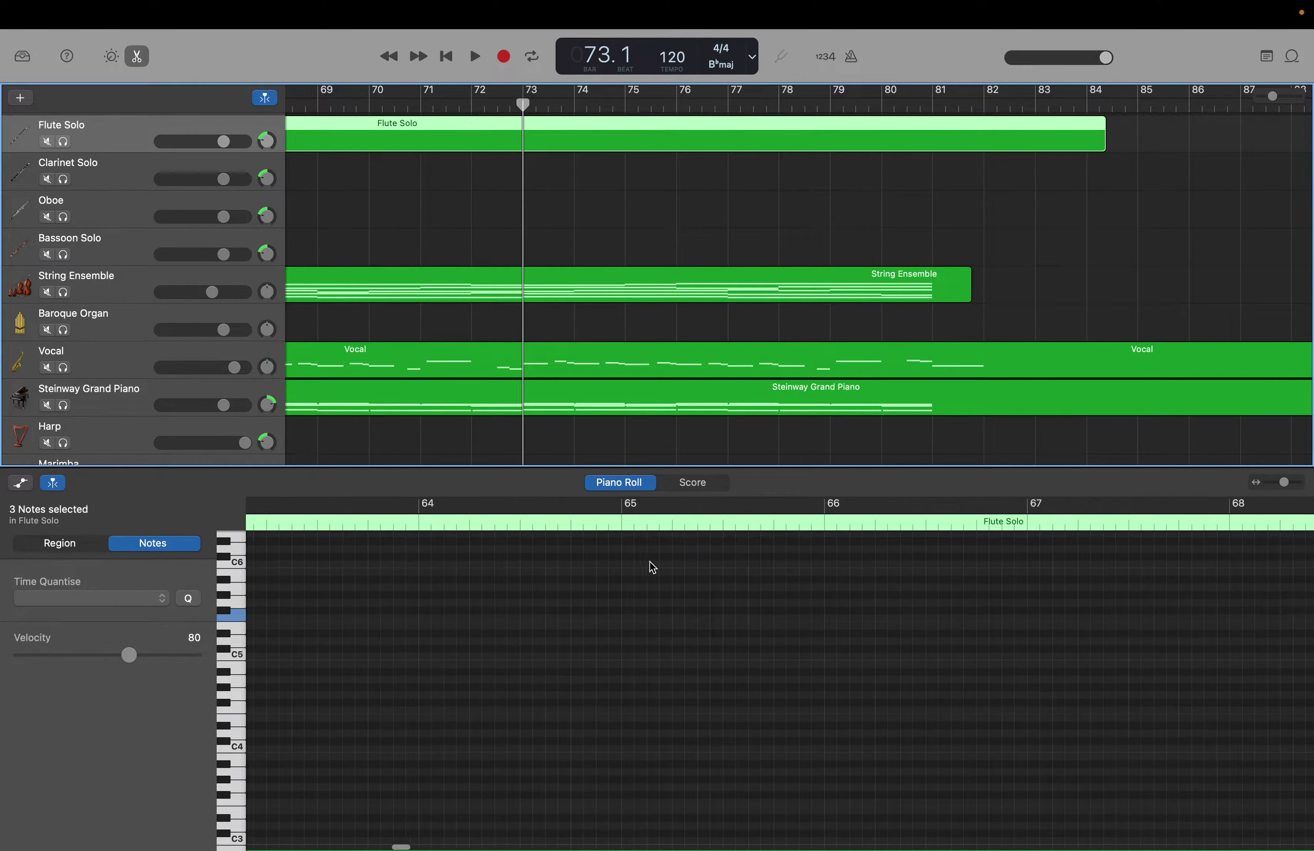
scroll(653, 567, right, 2)
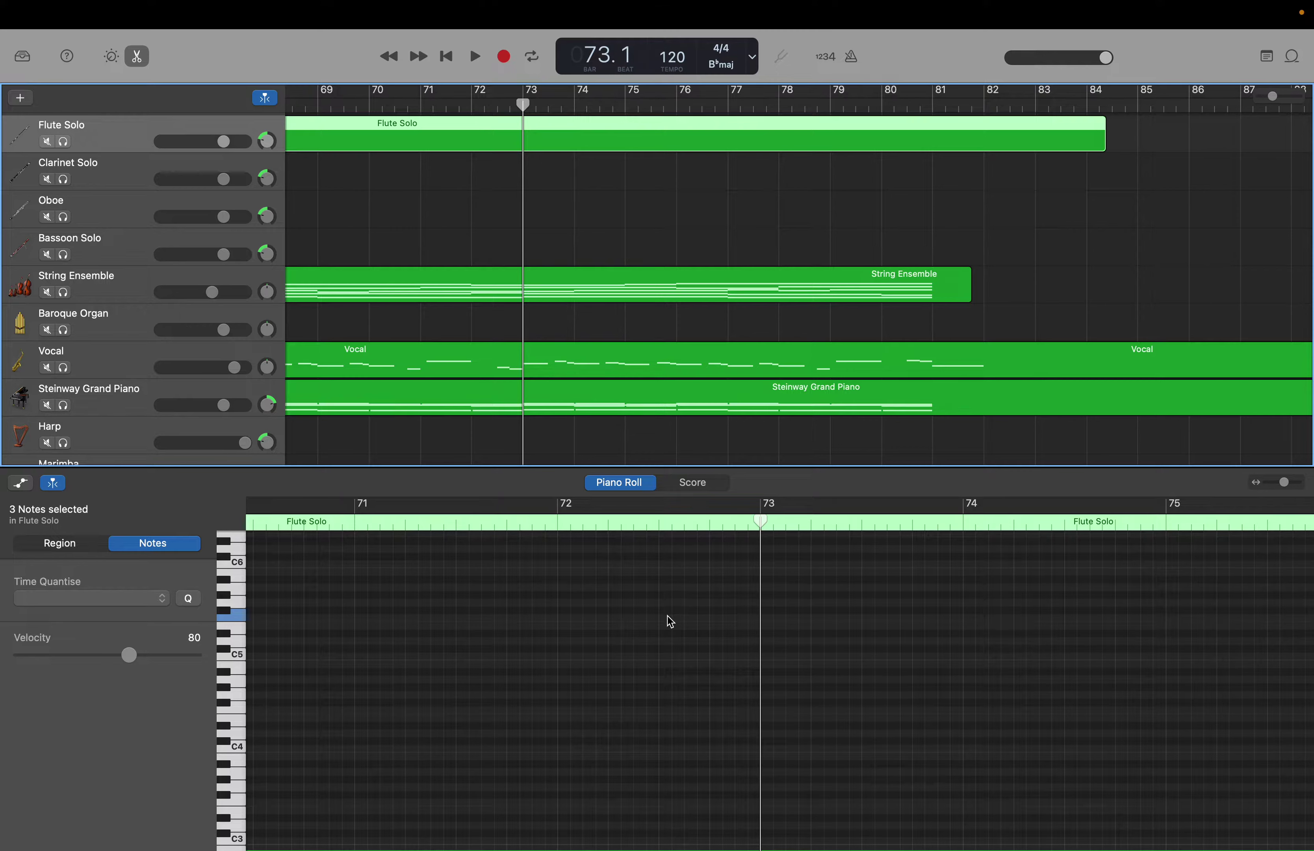
right_click(664, 639)
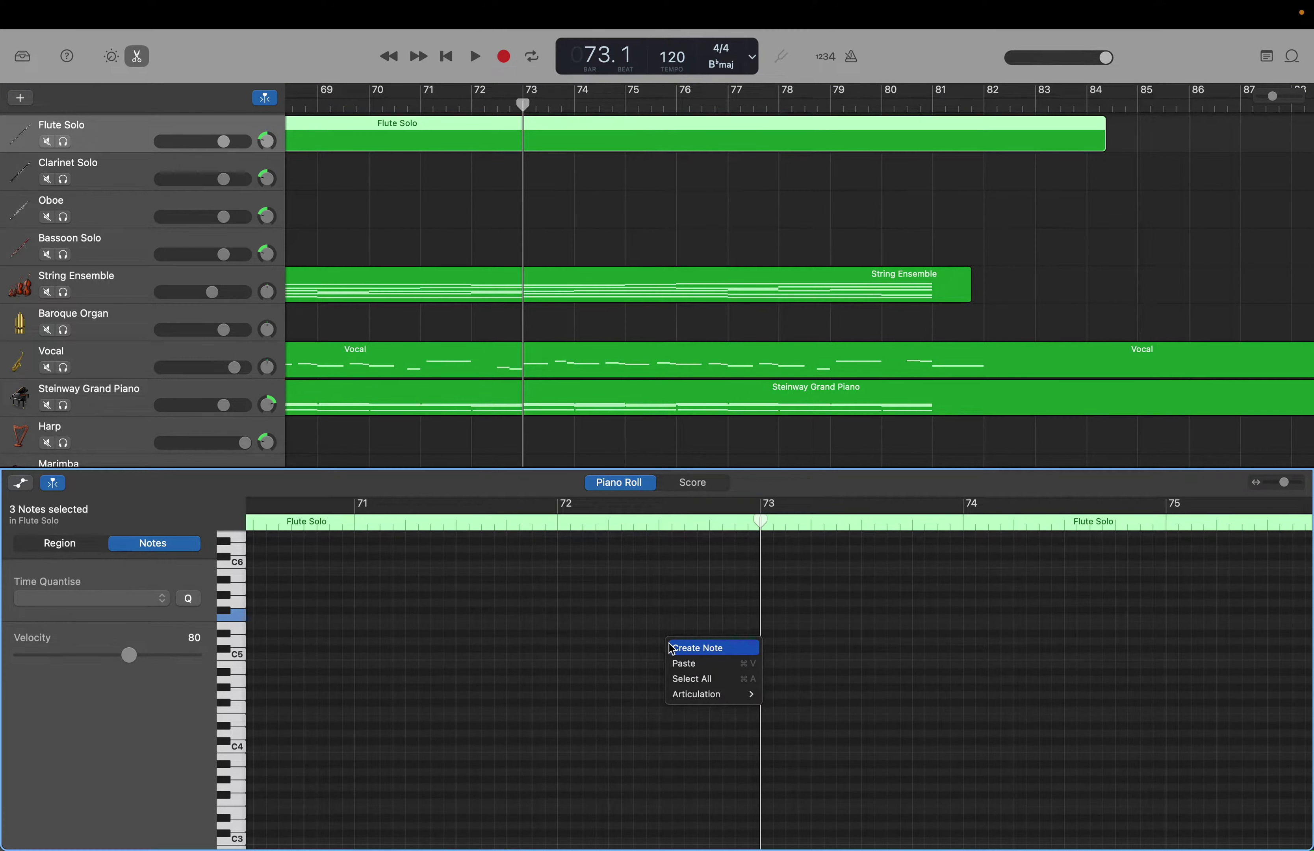
click(675, 648)
drag(856, 641, 709, 652)
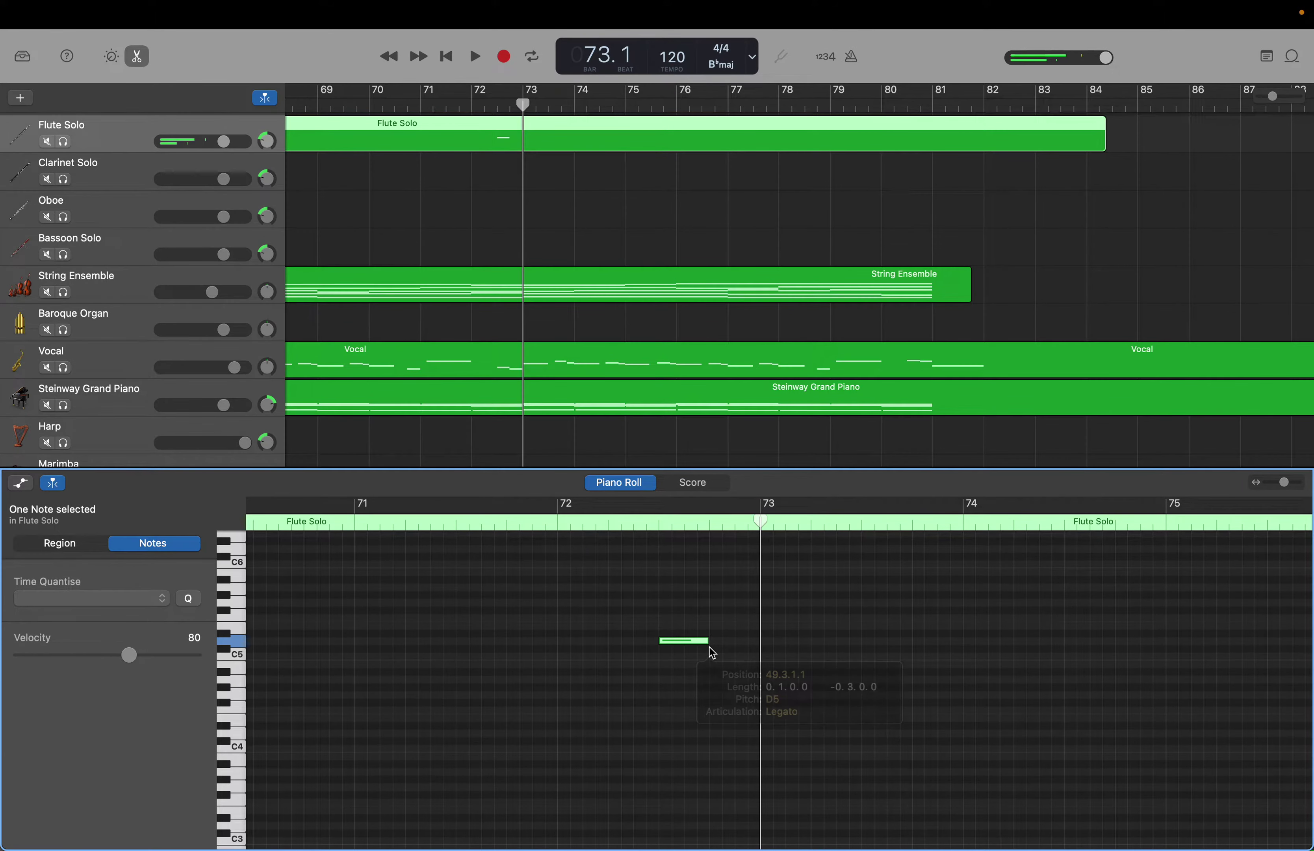
right_click(716, 669)
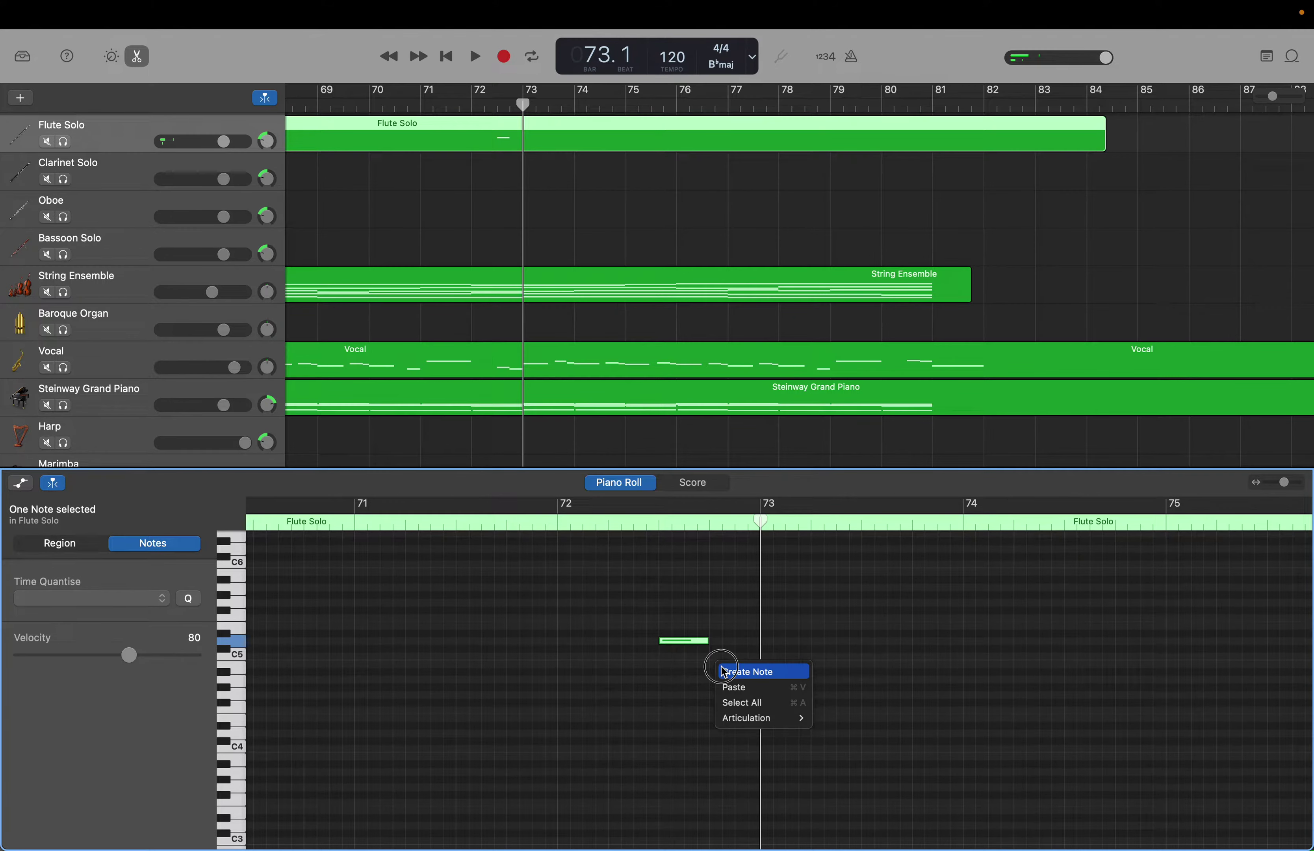
click(724, 672)
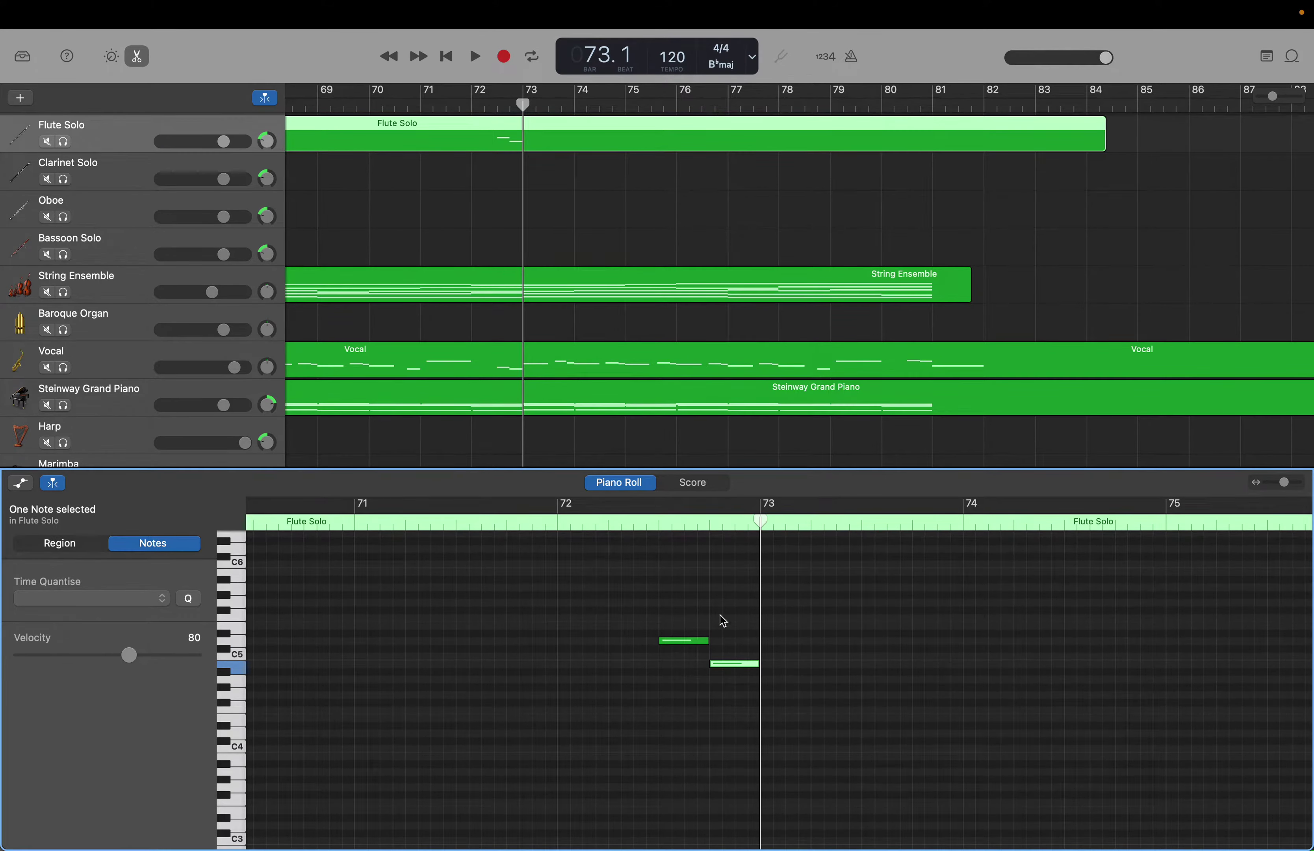
Examine the Vocal melody from bar 73 to bar 81 and compare its start with the Flute Solo notes.
click(535, 370)
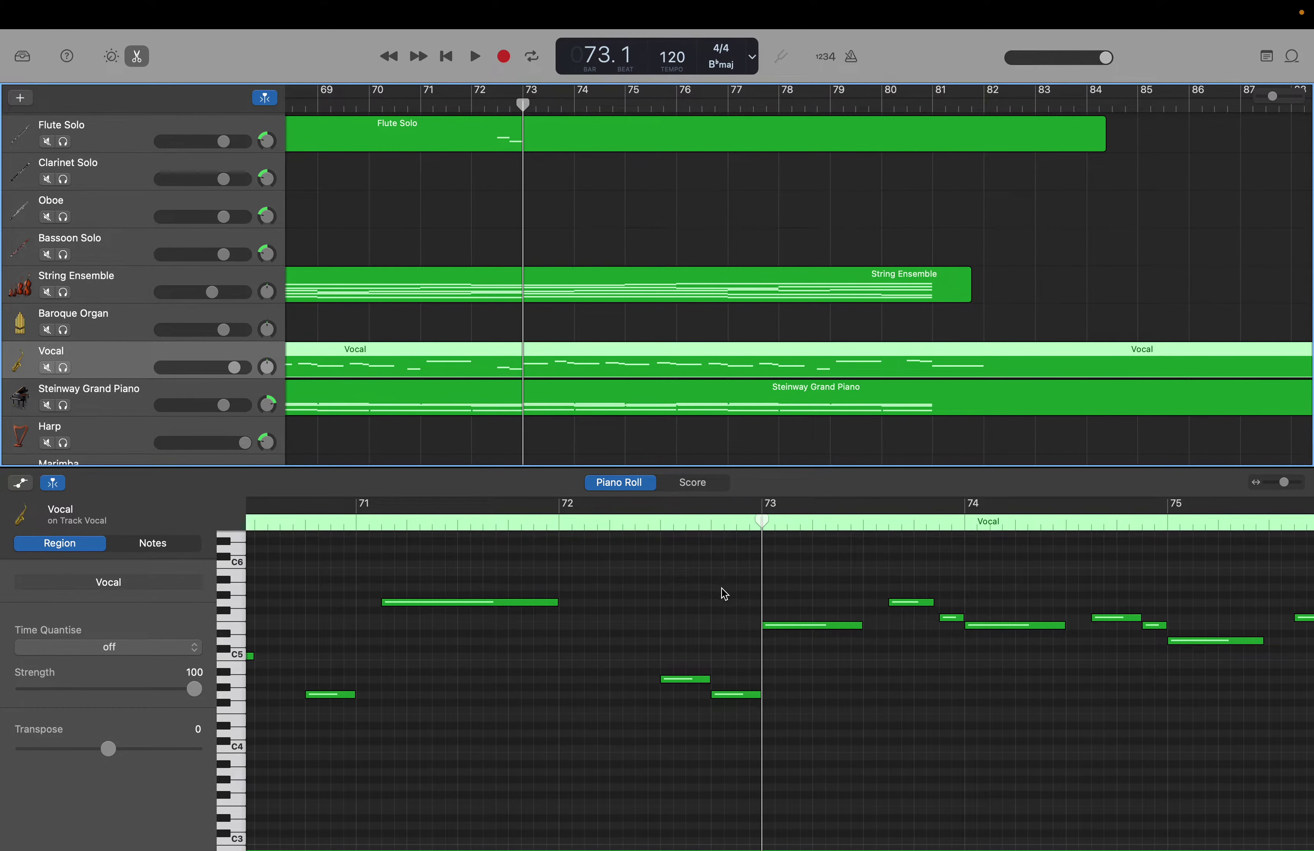
click(781, 625)
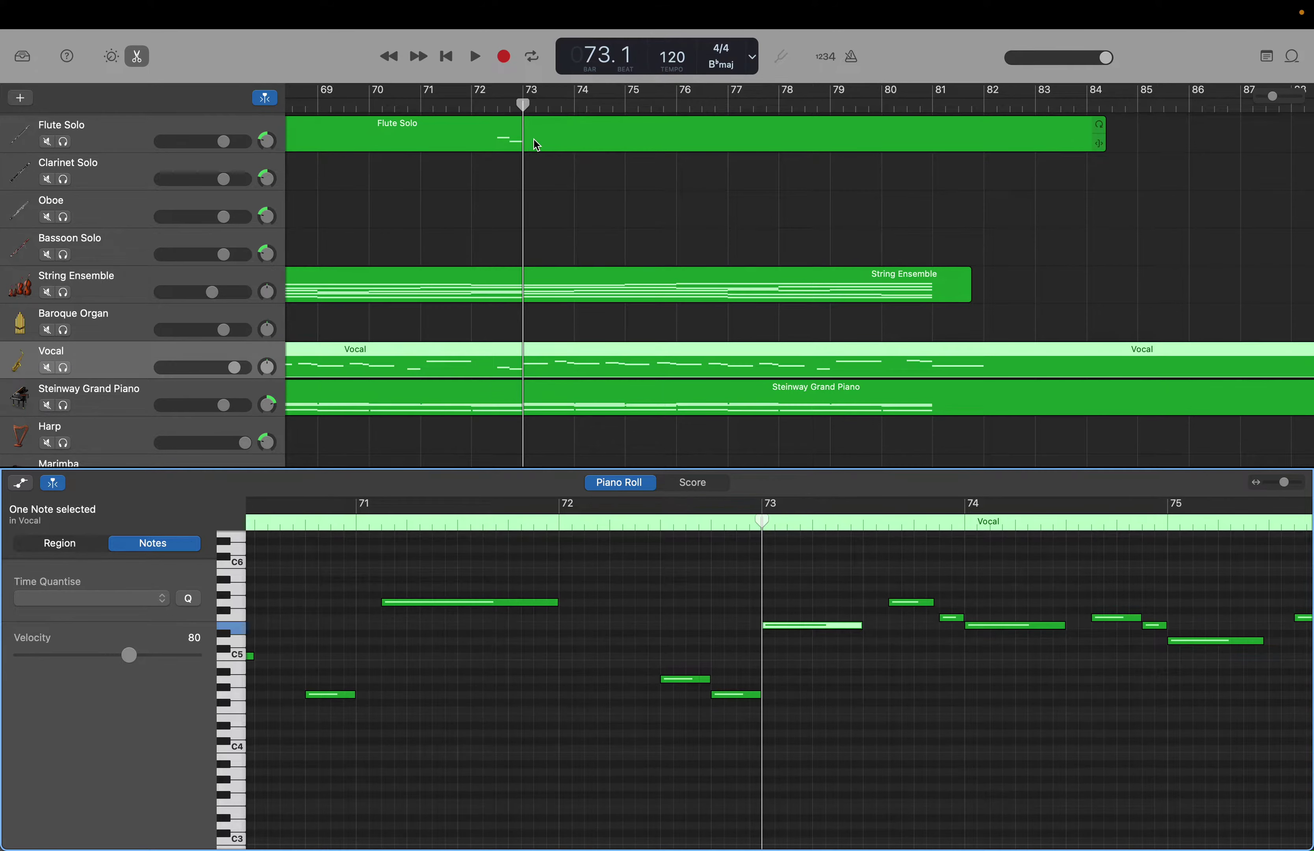
scroll(1019, 655, right, 10)
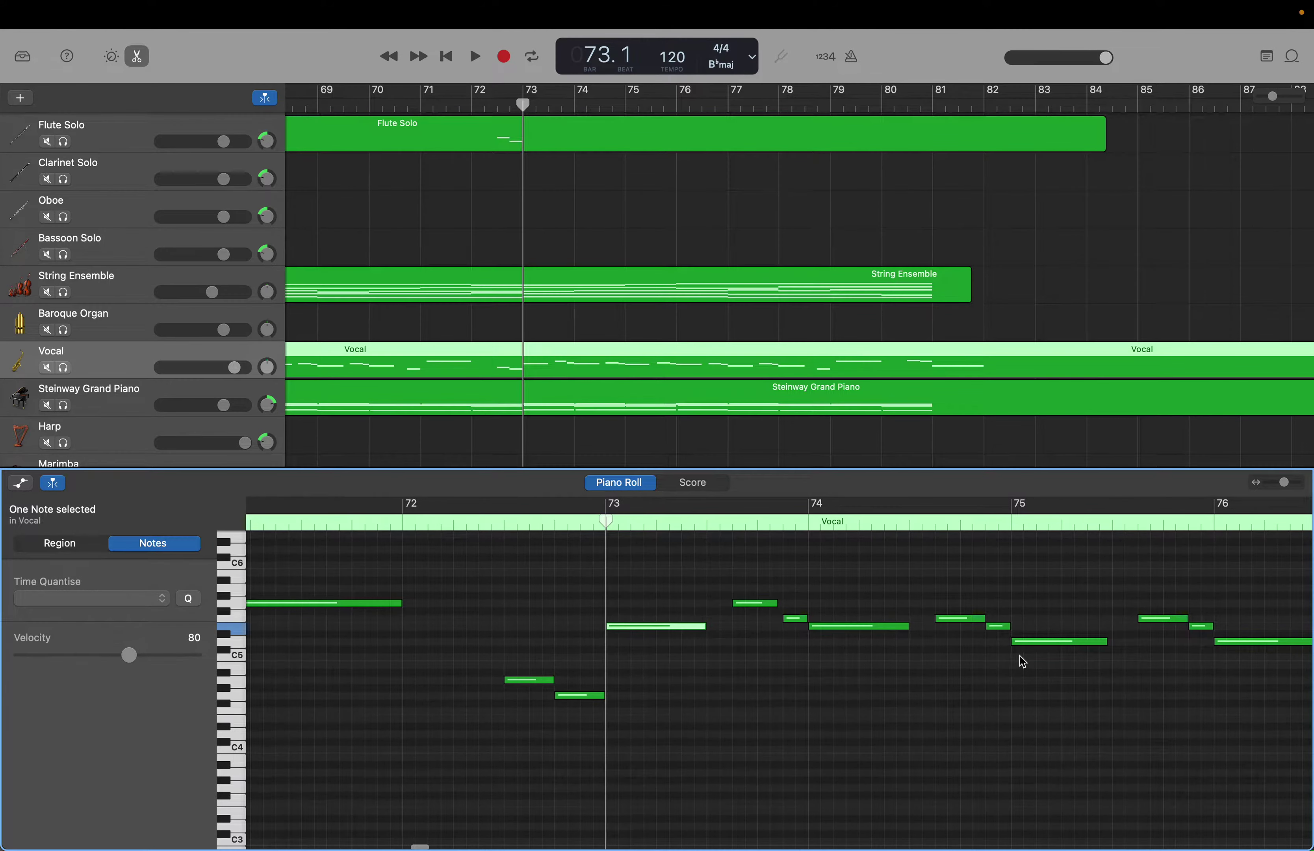
scroll(1019, 656, right, 2)
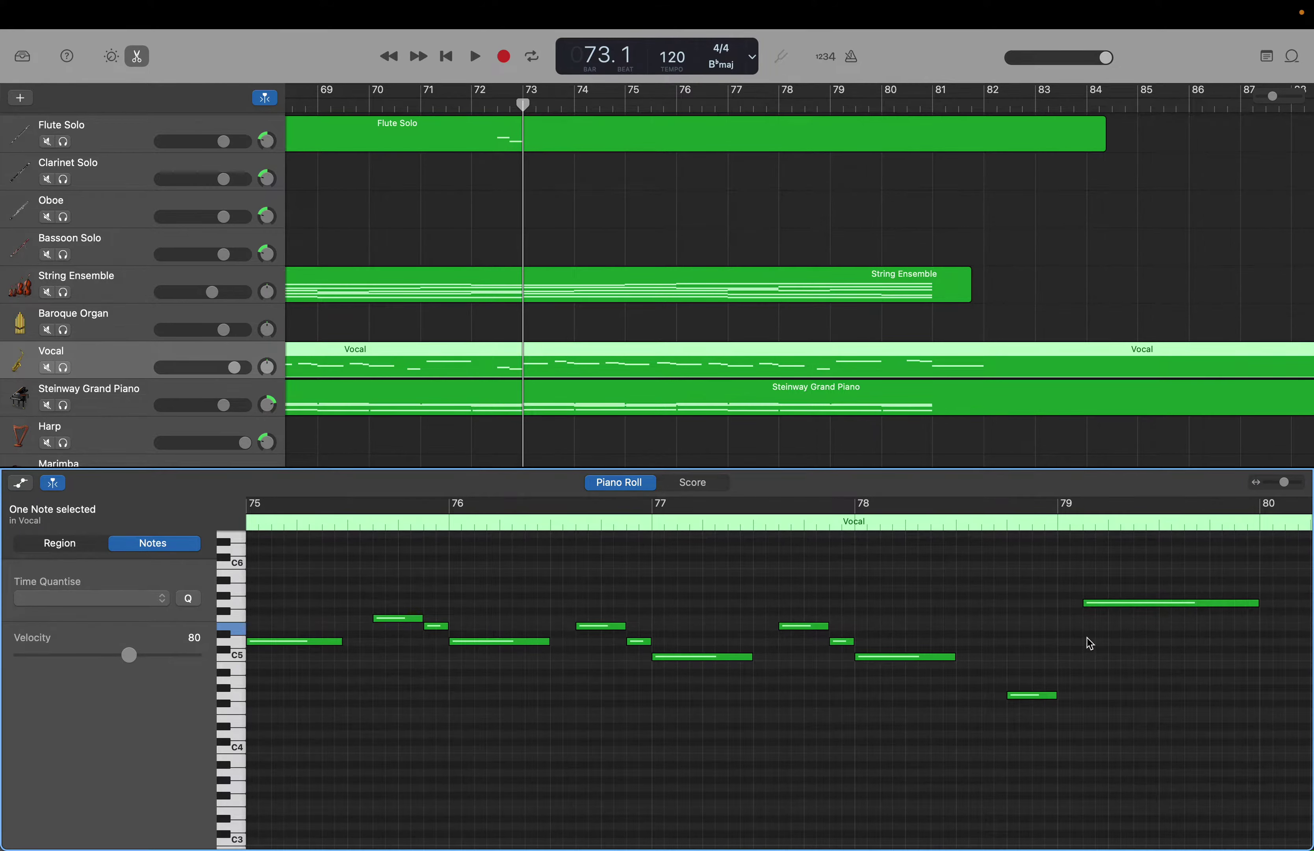
scroll(918, 574, right, 5)
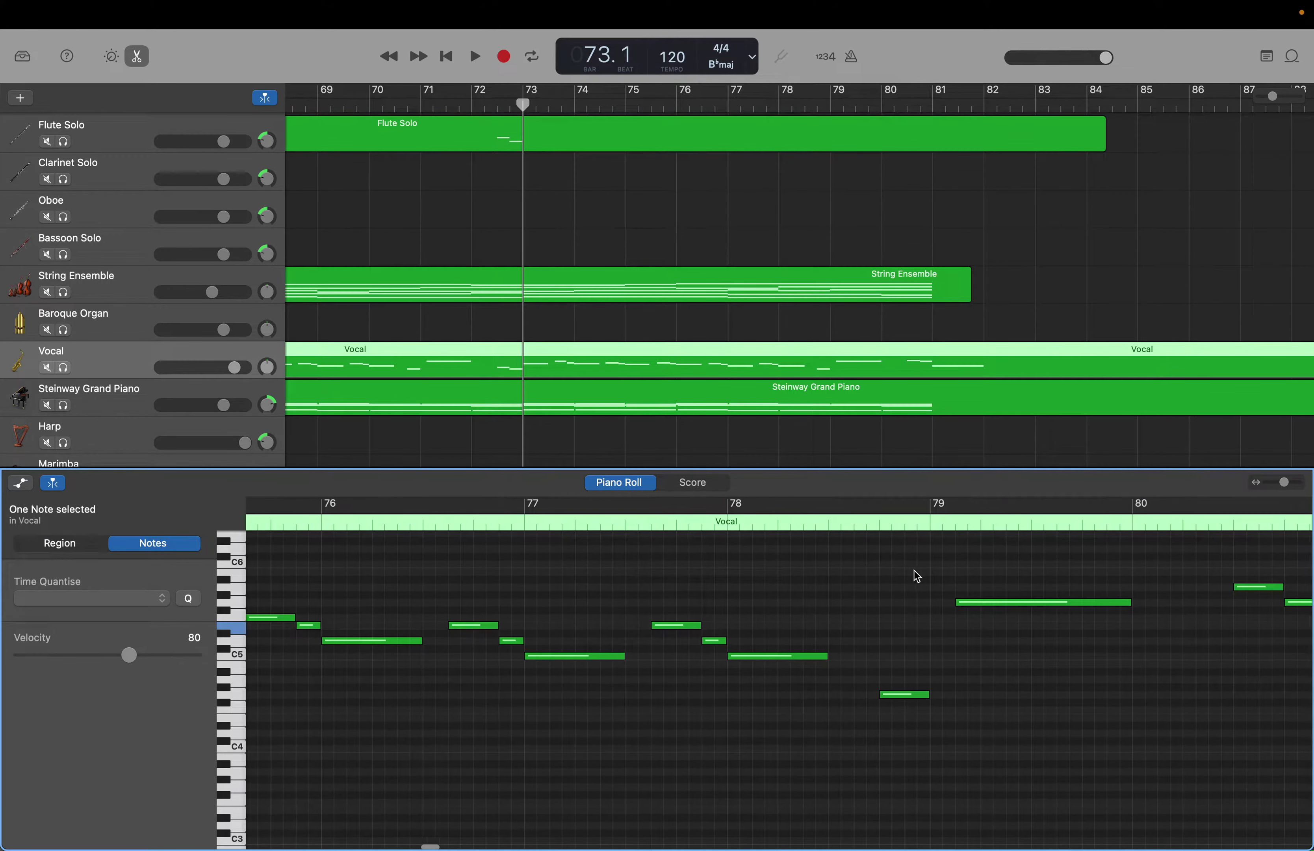
scroll(918, 576, right, 5)
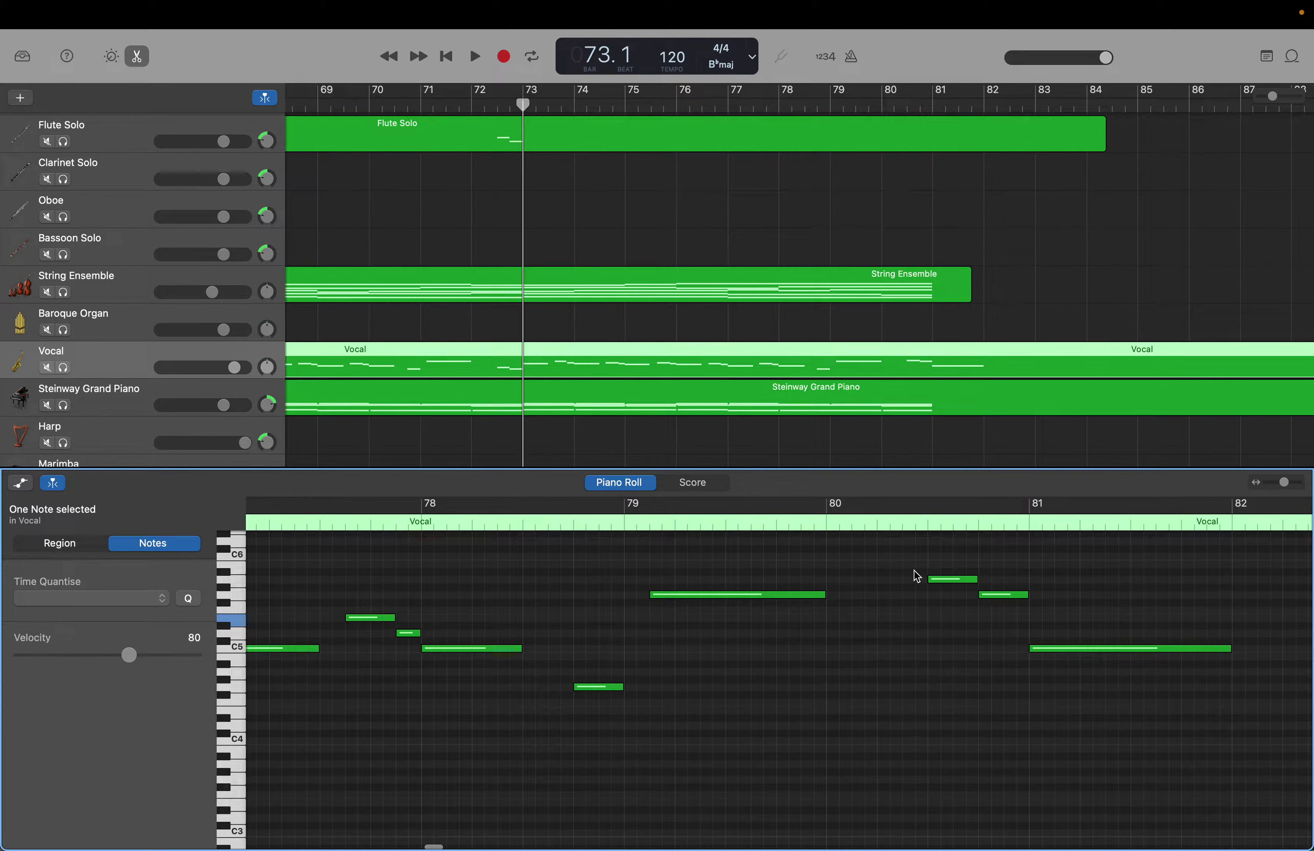
scroll(917, 576, left, 3)
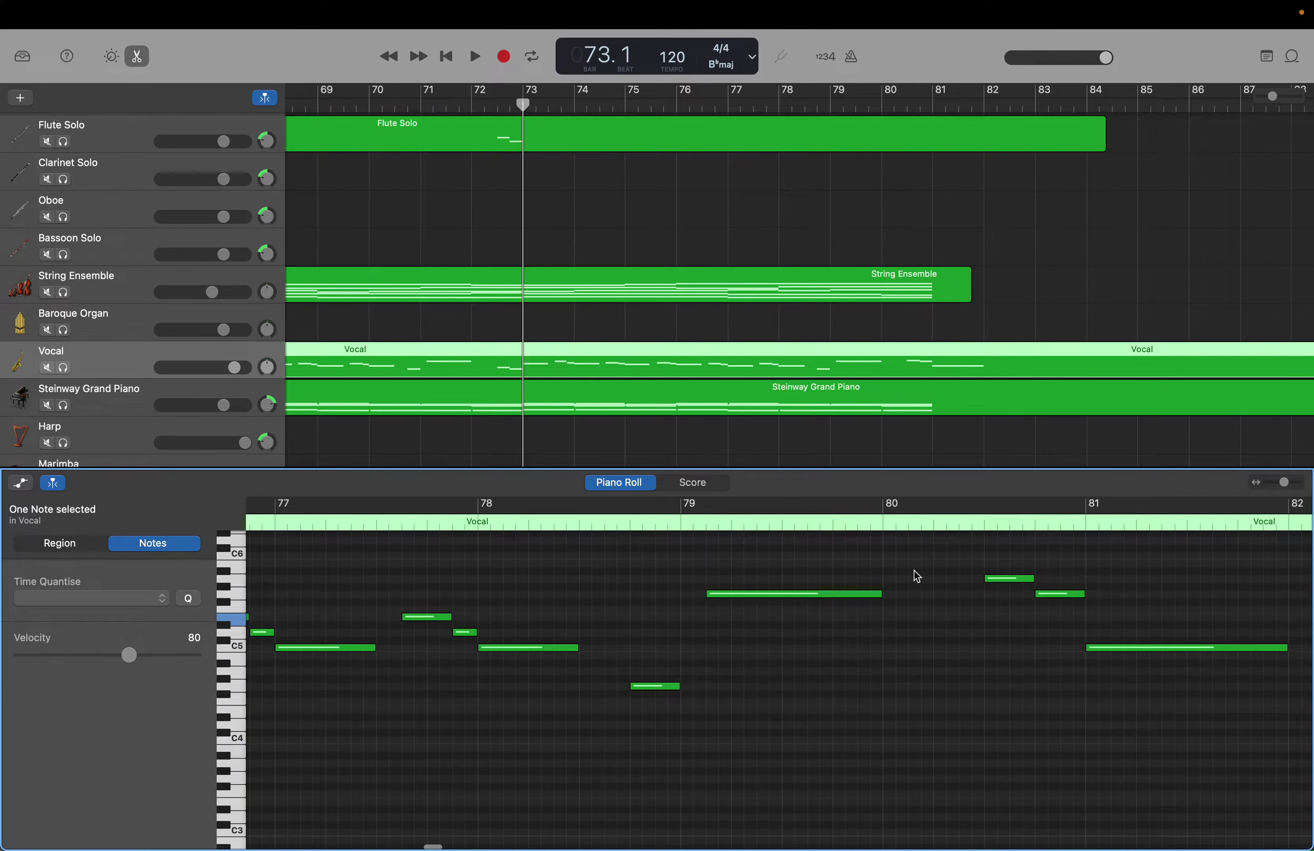
scroll(916, 576, down, 1)
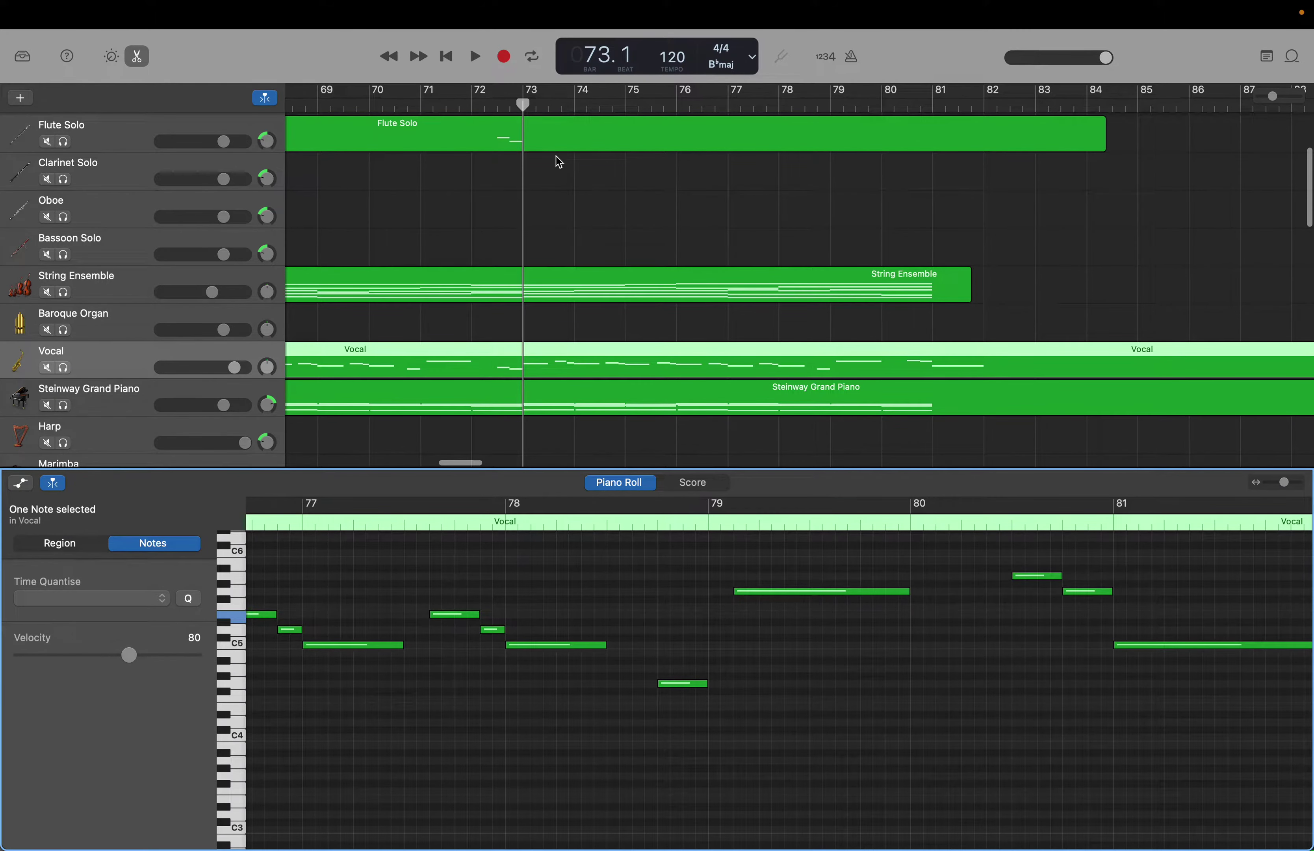
click(541, 147)
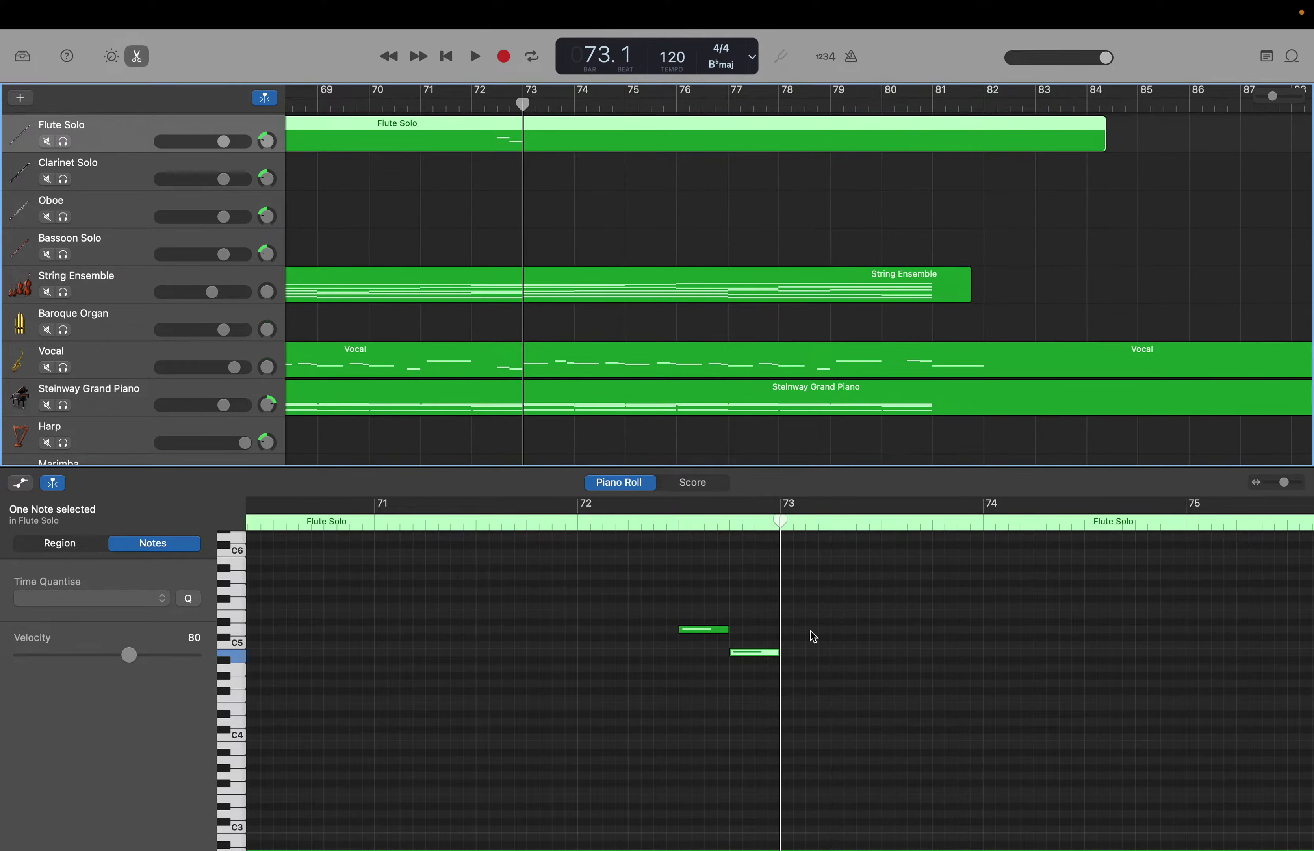
click(591, 369)
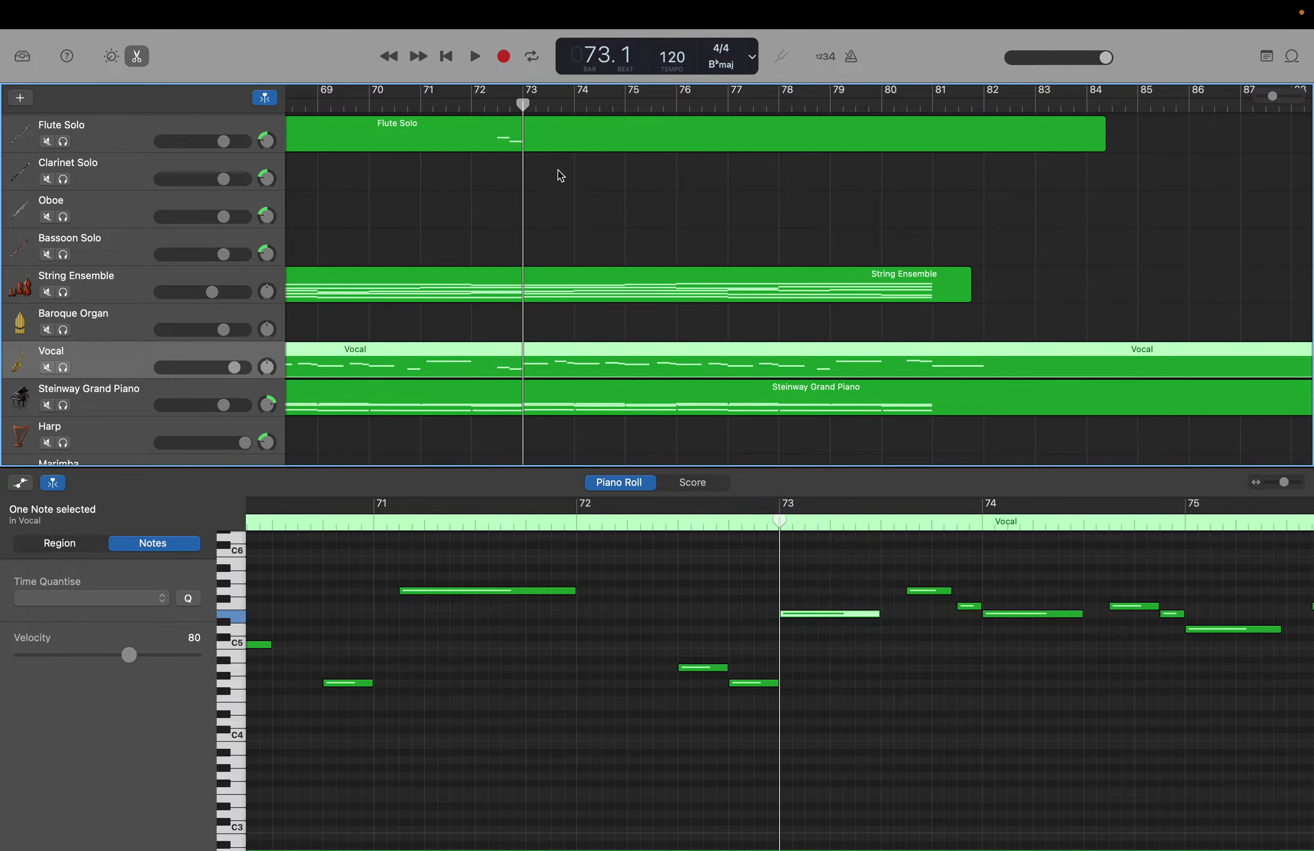
Create a two-beat G5 note at the start of bar 73 in the Flute Solo region.
click(545, 141)
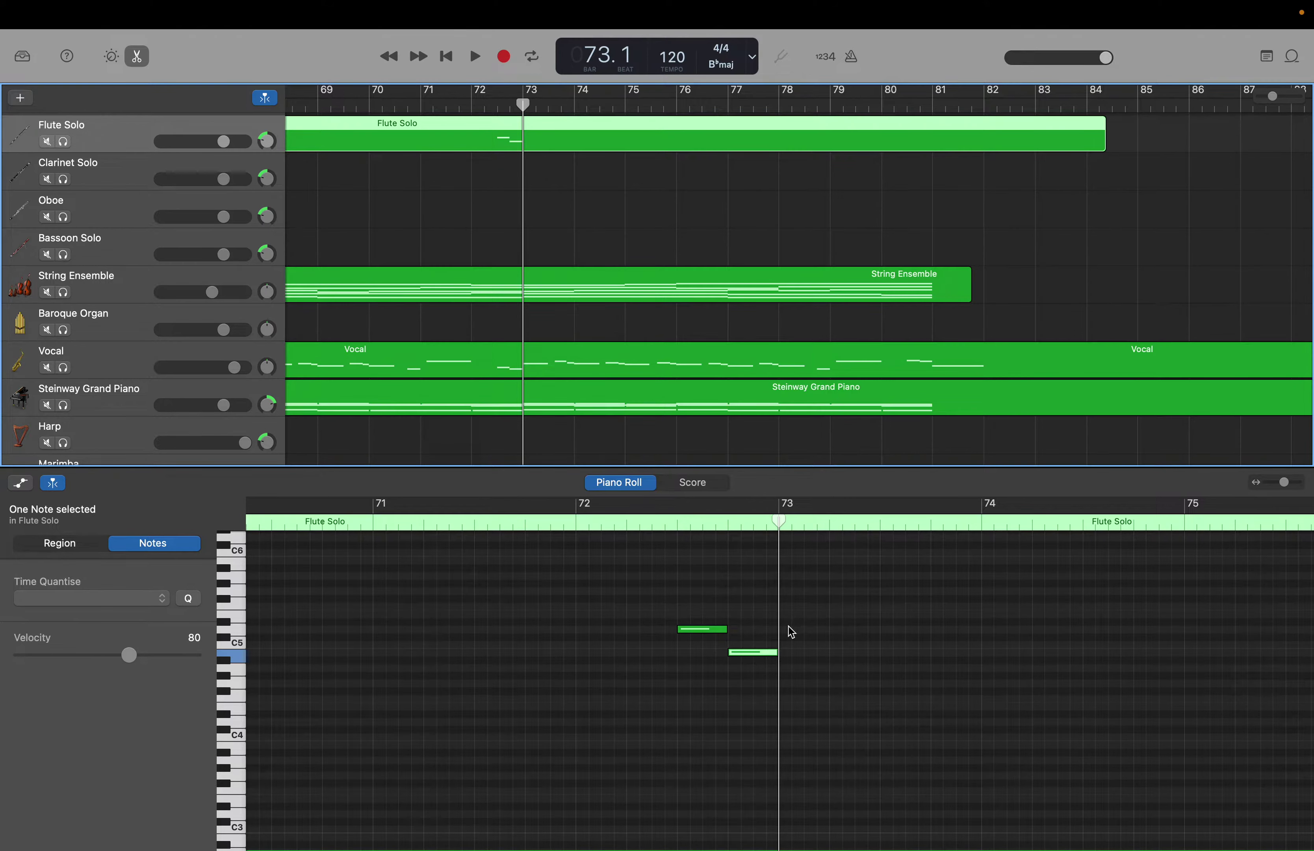
right_click(779, 588)
click(757, 587)
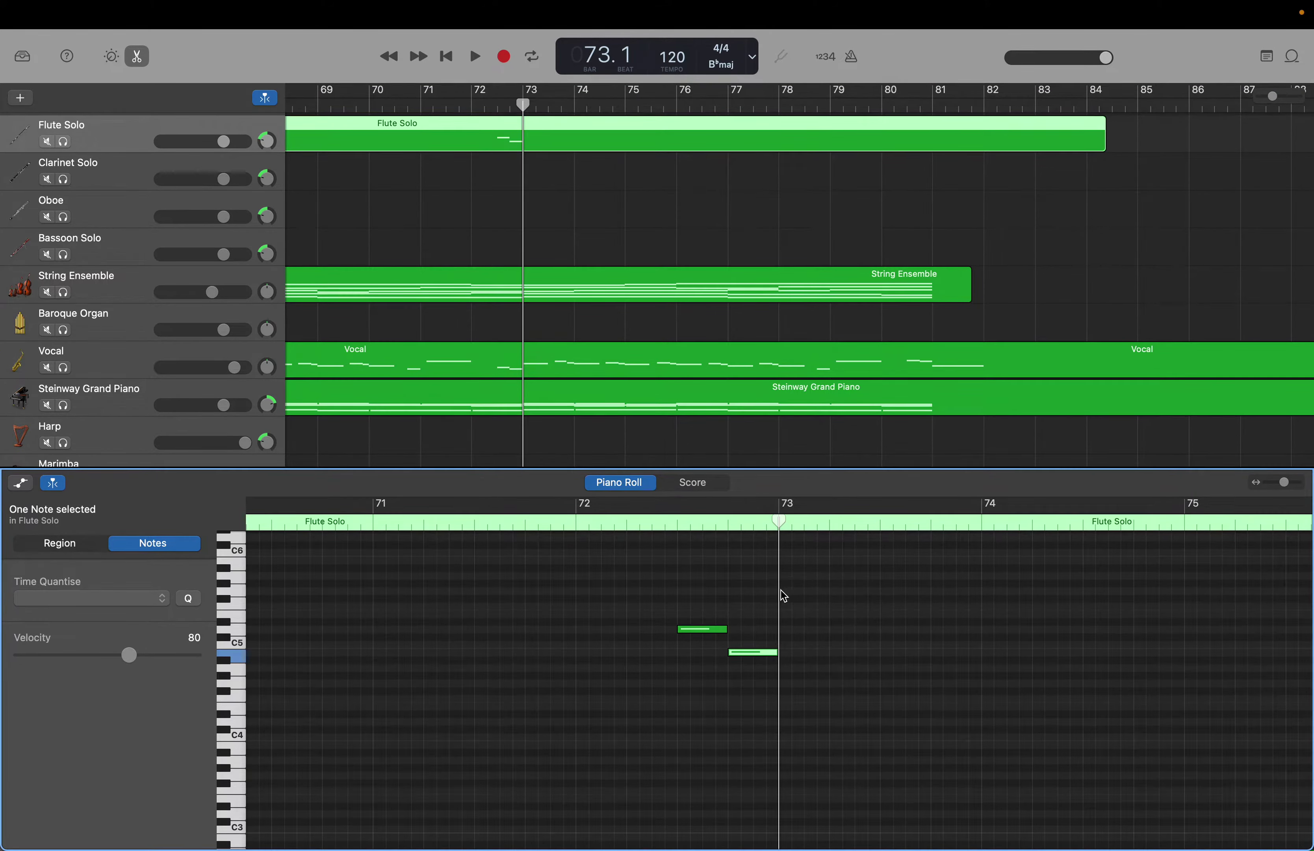
right_click(788, 590)
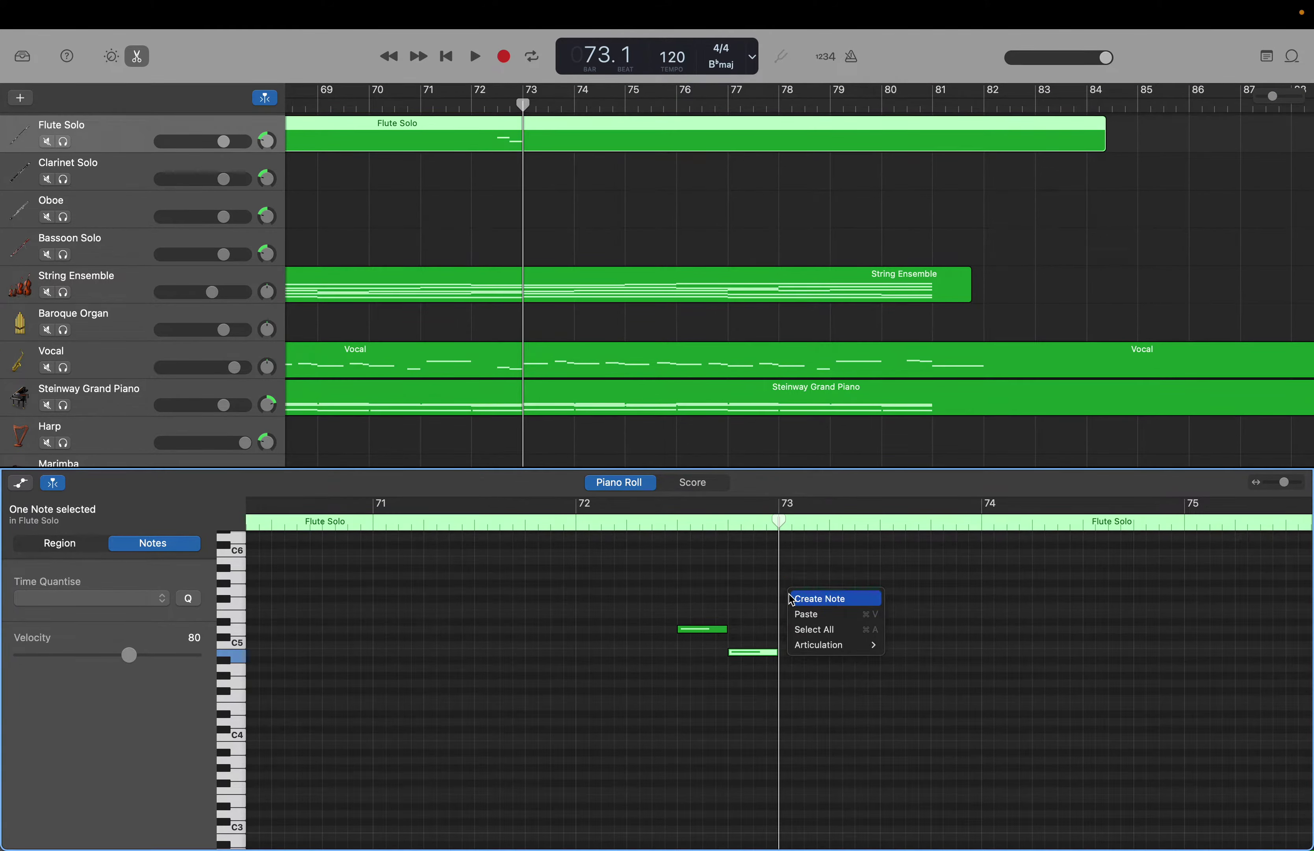
click(792, 599)
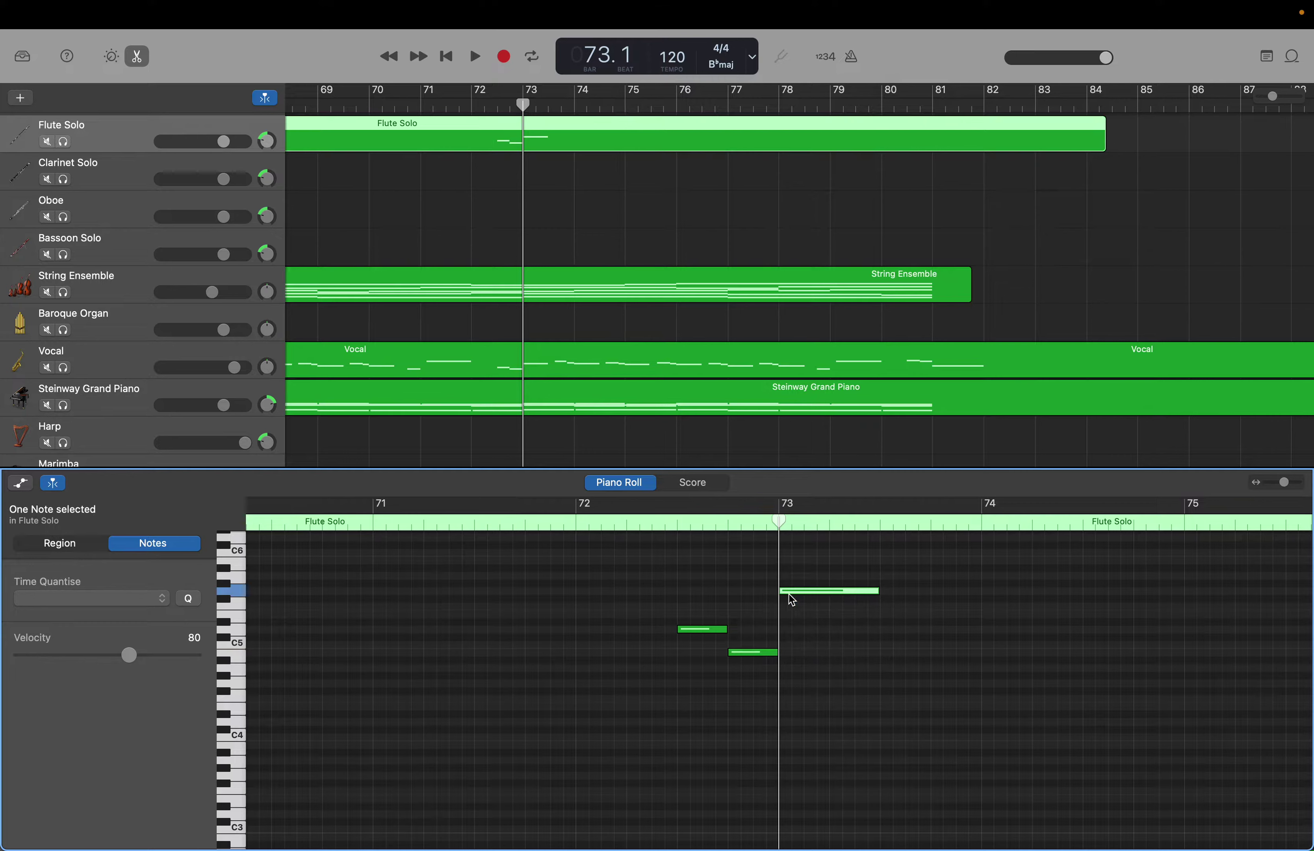
Add a one-beat C6 note halfway through beat 3 of bar 73, followed directly by a half-beat C6, in the Flute Solo region.
right_click(914, 559)
click(919, 558)
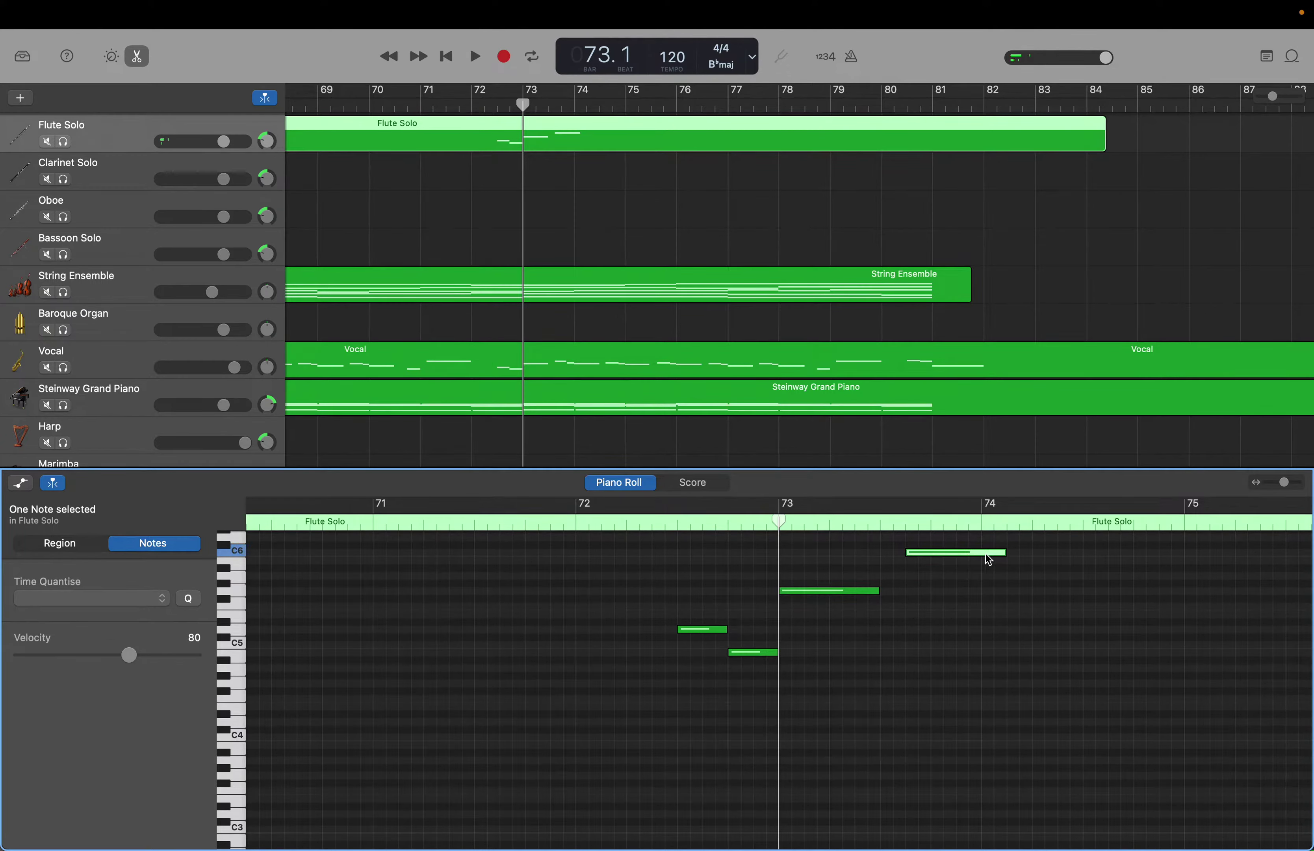
drag(986, 554, 957, 553)
right_click(960, 554)
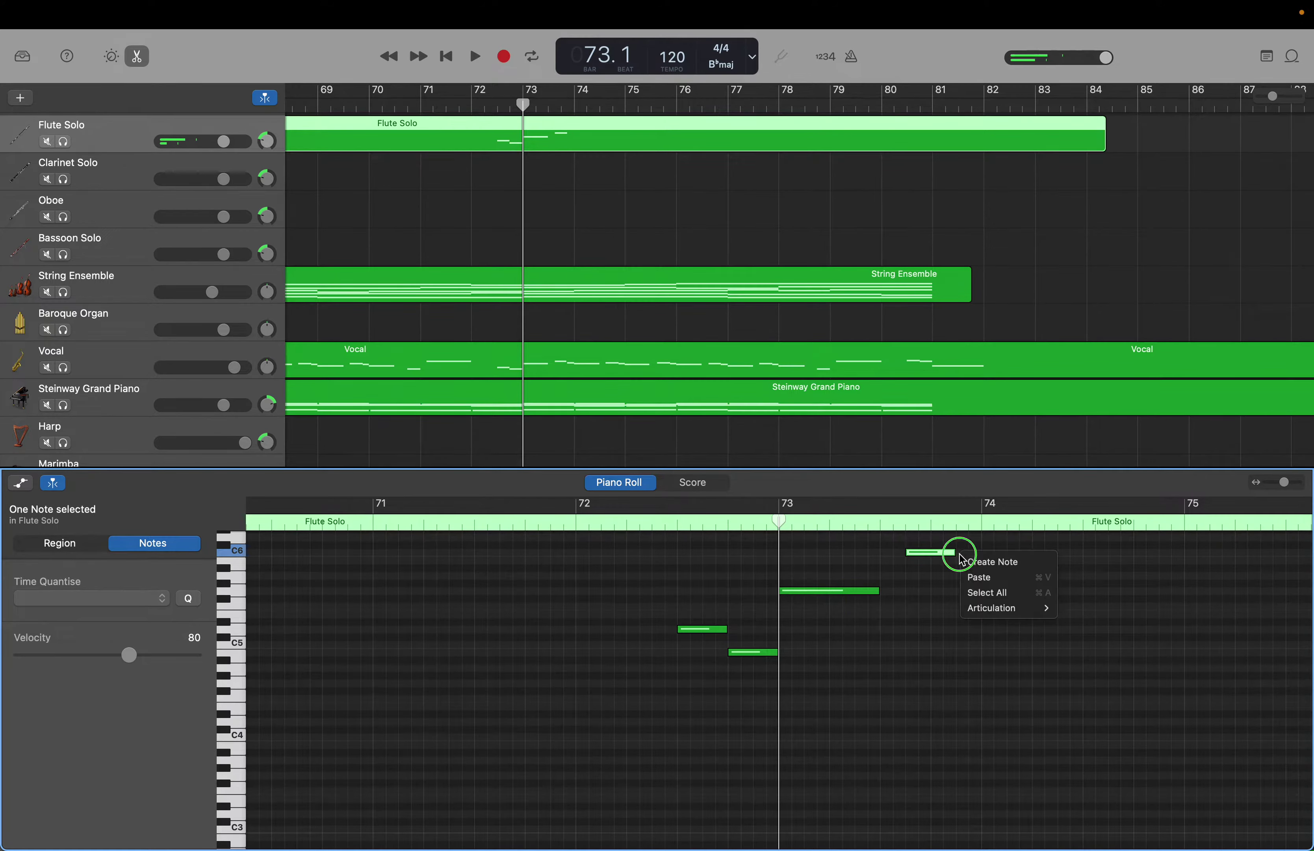
click(968, 561)
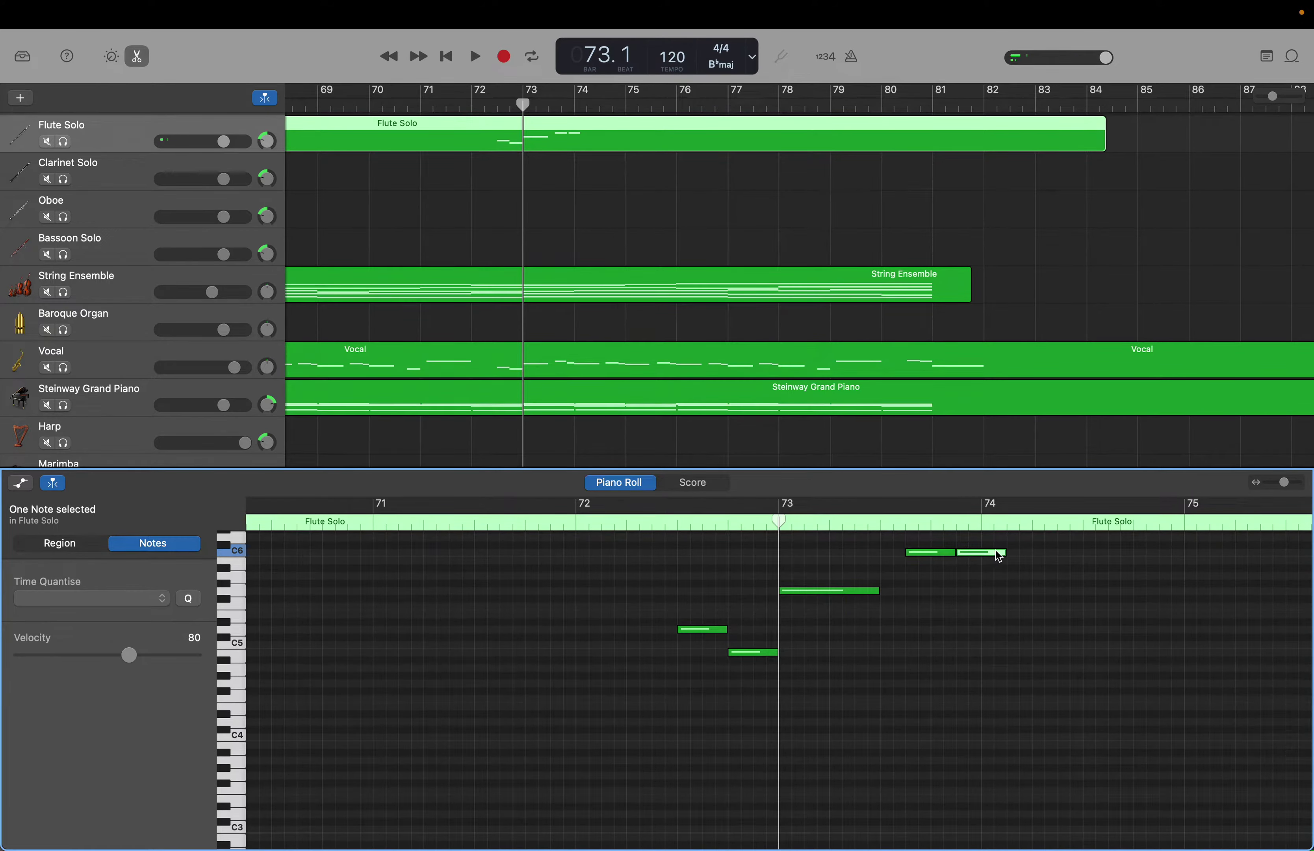
drag(998, 556, 983, 556)
Create a two-beat A5 note at the start of bar 74 in the Flute Solo region.
right_click(989, 581)
click(1032, 580)
drag(1004, 576, 1077, 579)
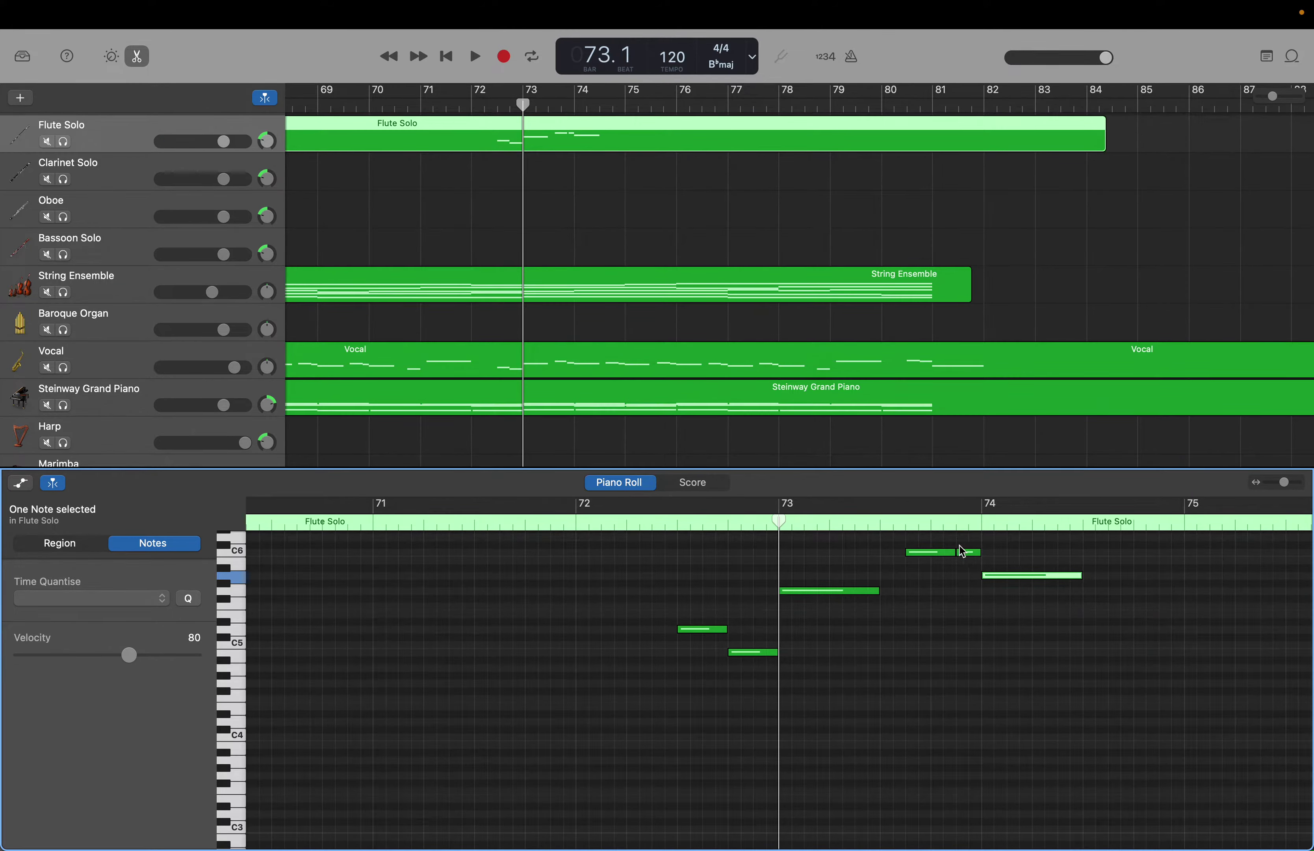
right_click(942, 550)
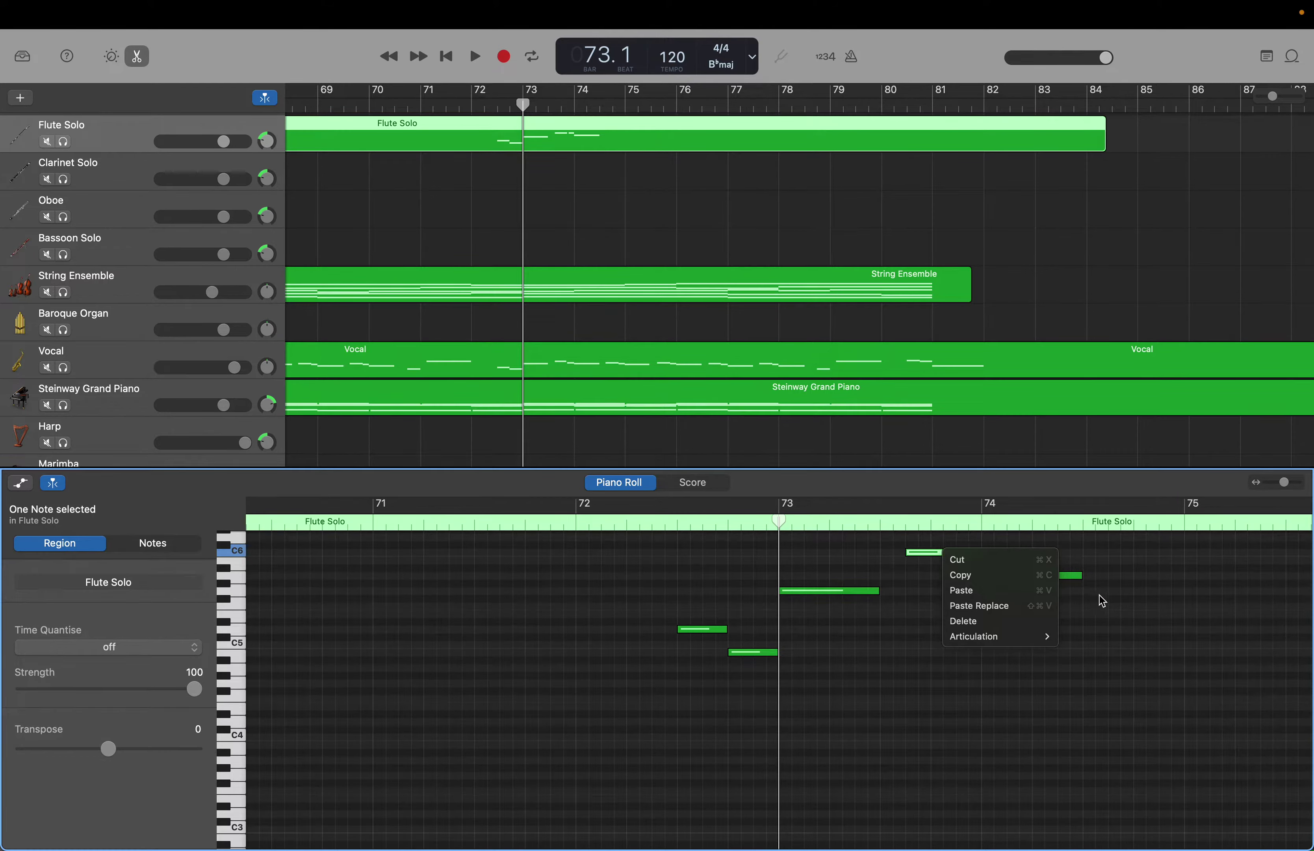
click(1111, 603)
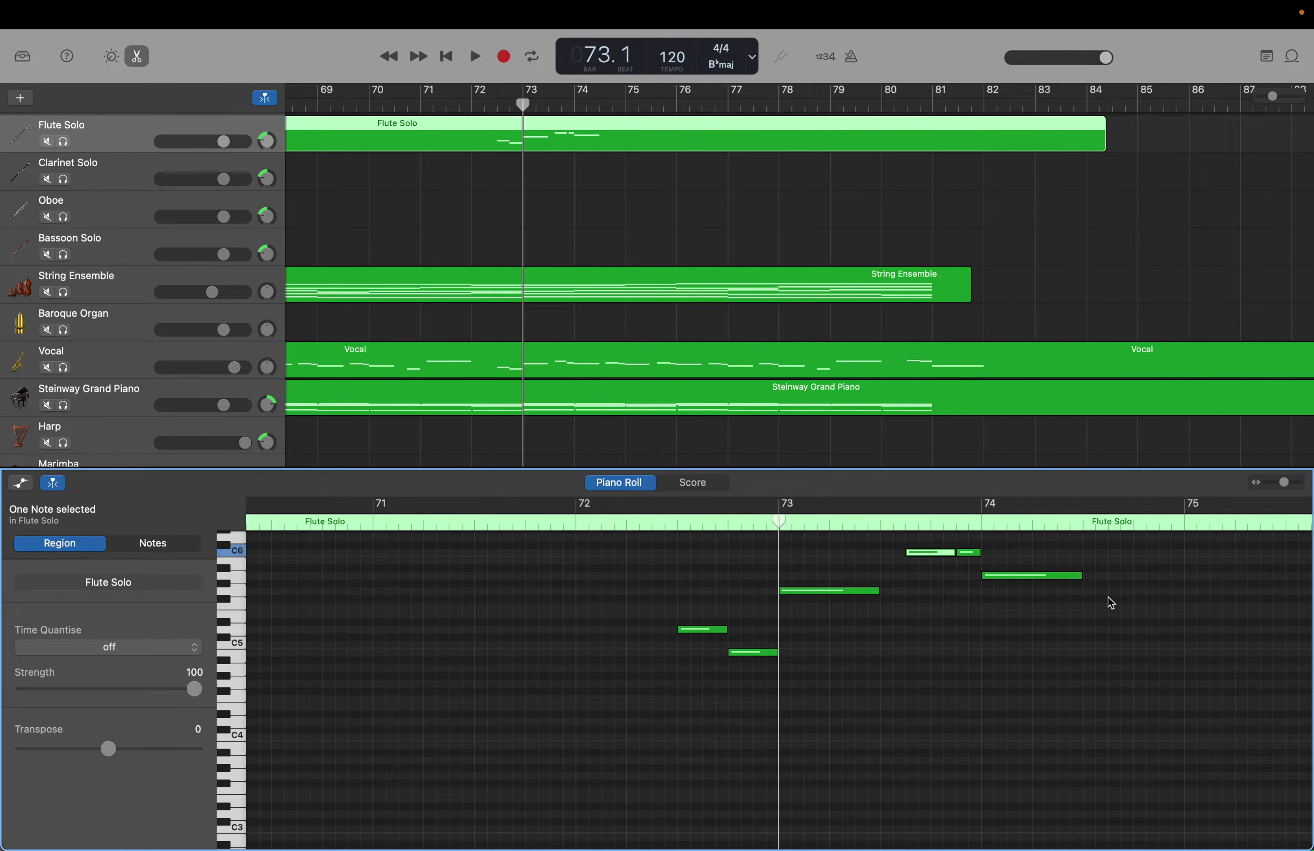
right_click(1088, 582)
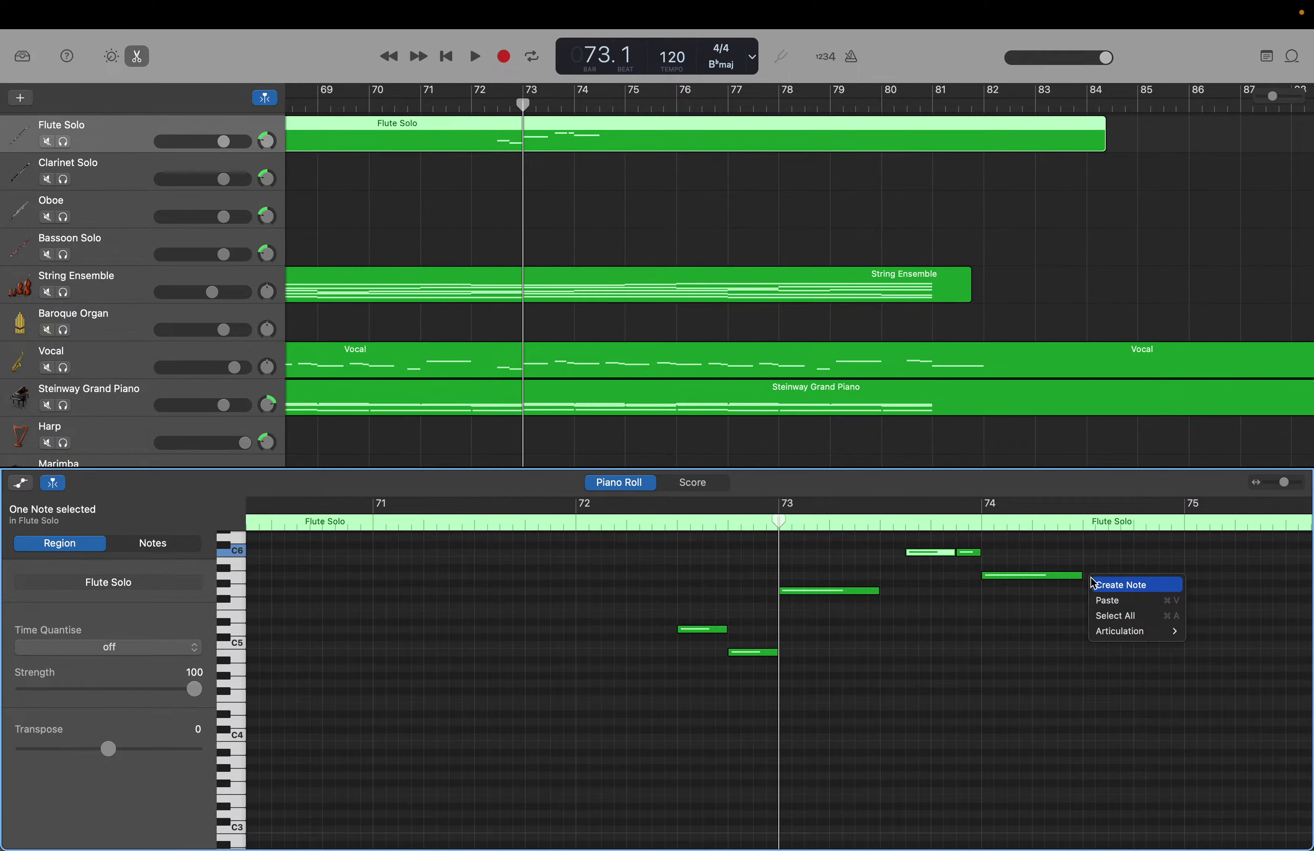
click(1122, 585)
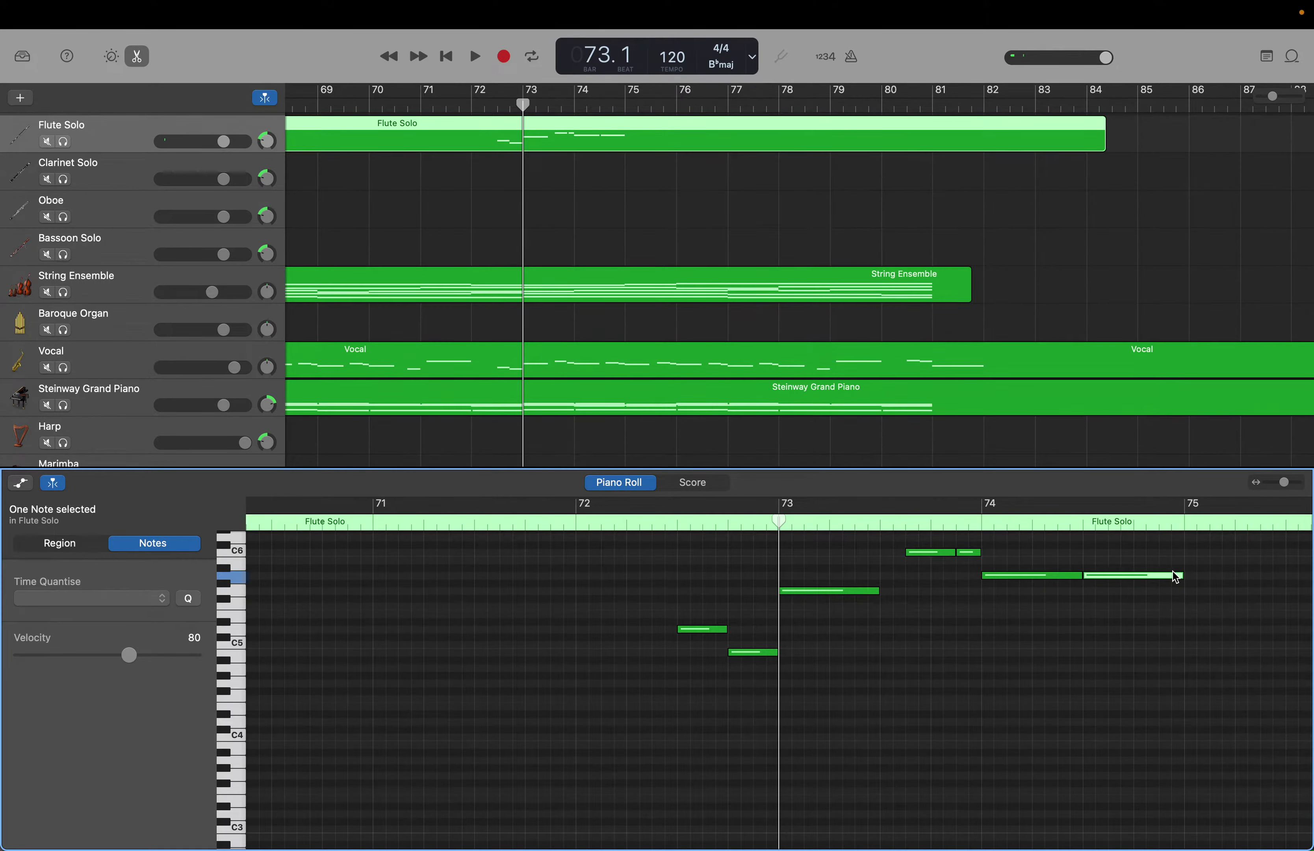
mouse_move(1120, 580)
key(Delete)
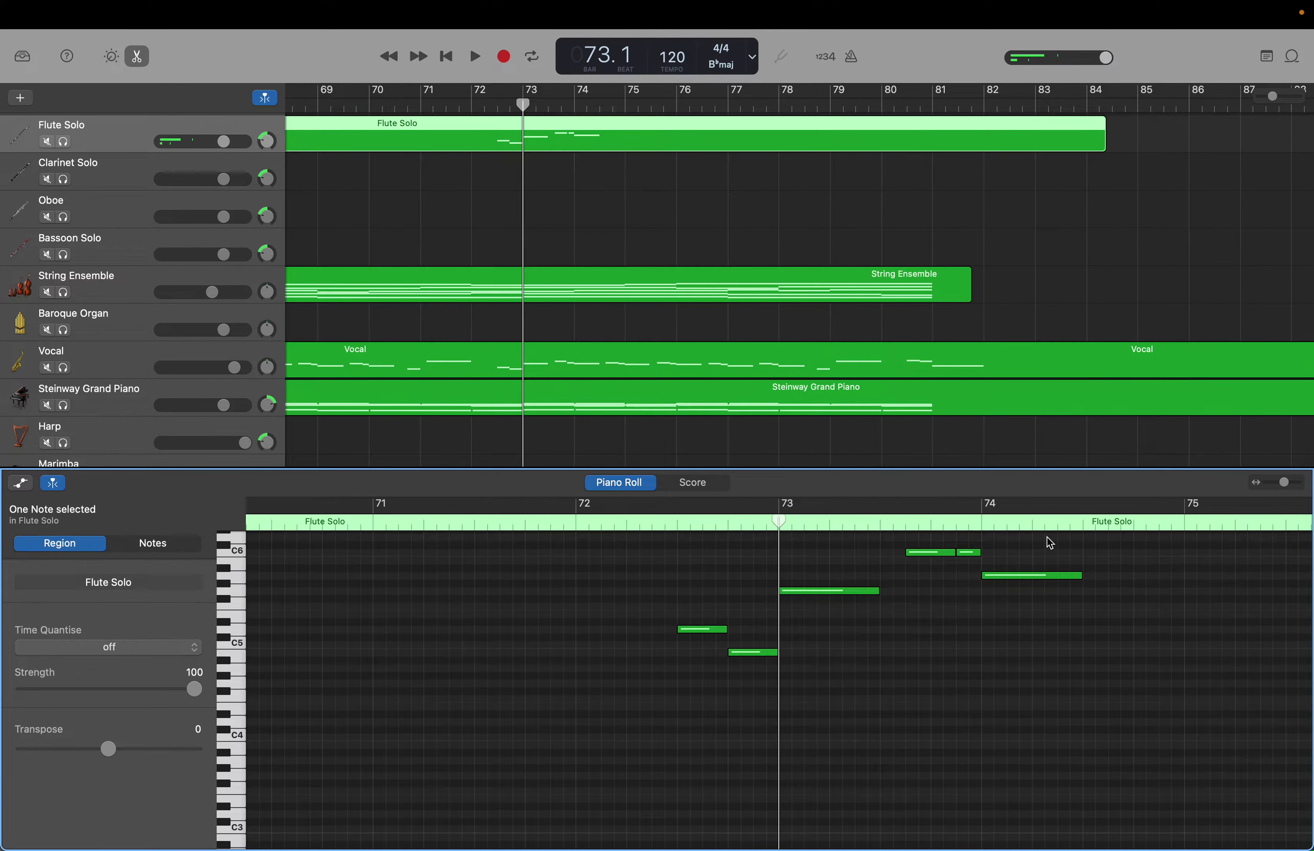
Add a one-beat A5 note halfway through beat 3 of bar 74, followed directly by a half-beat A5, in the Flute Solo region.
click(931, 553)
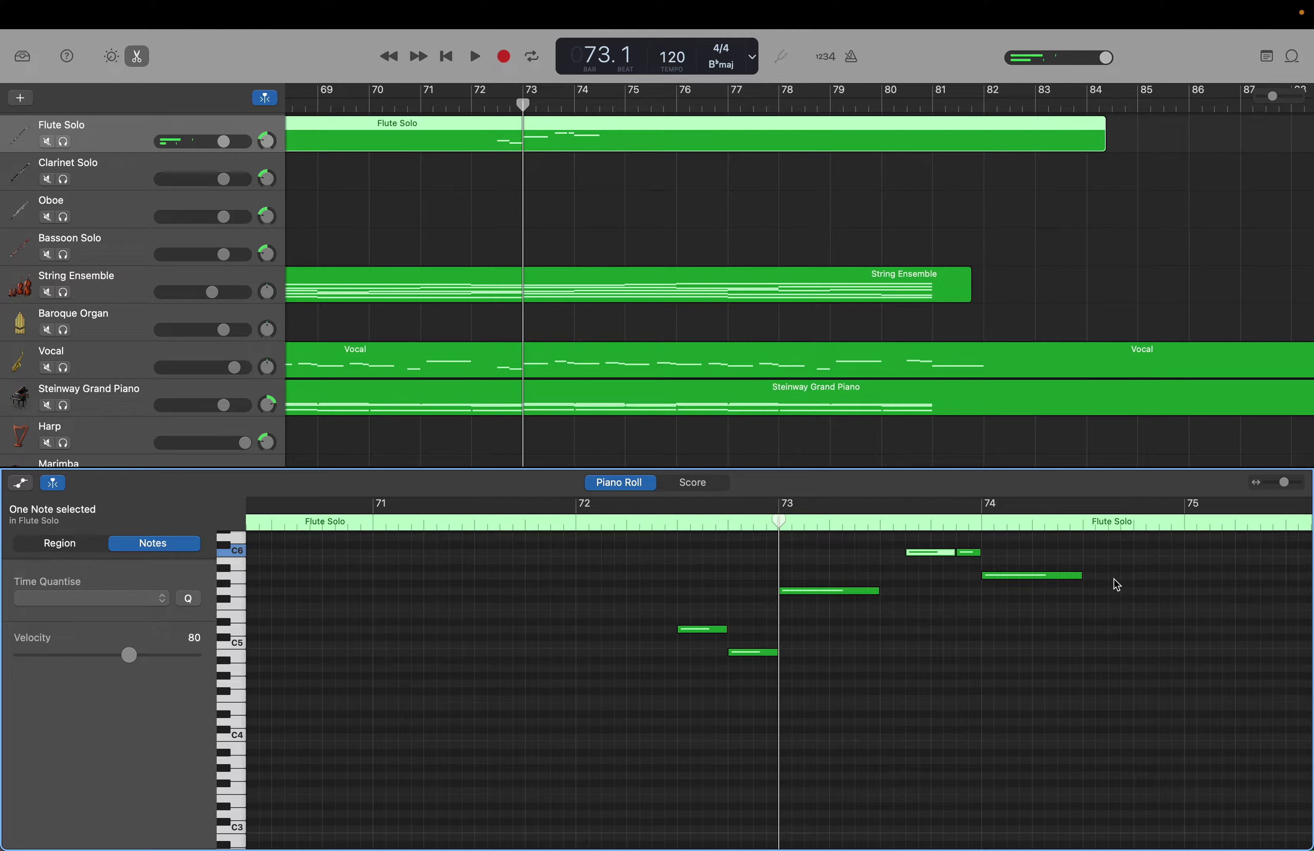
right_click(1115, 579)
click(1139, 584)
click(975, 553)
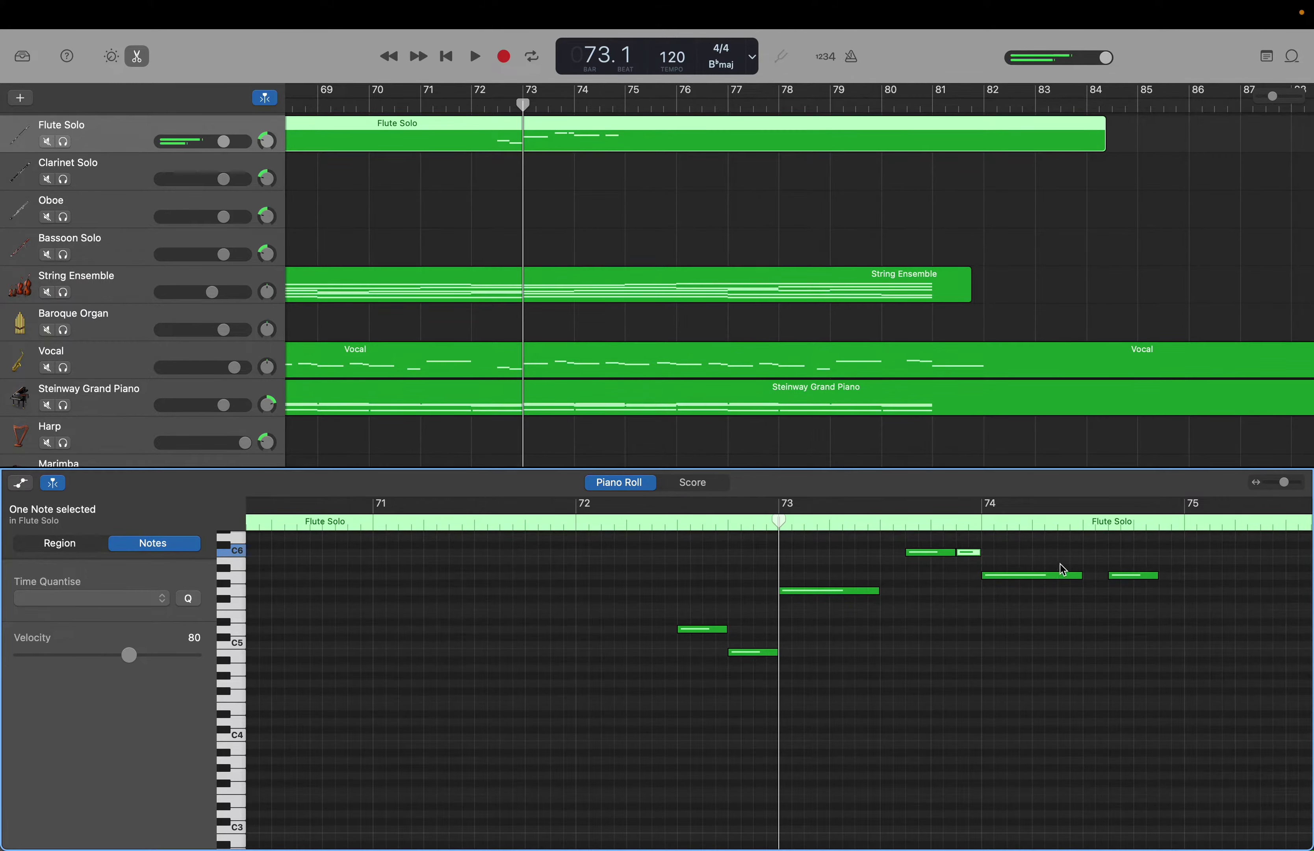
right_click(1165, 578)
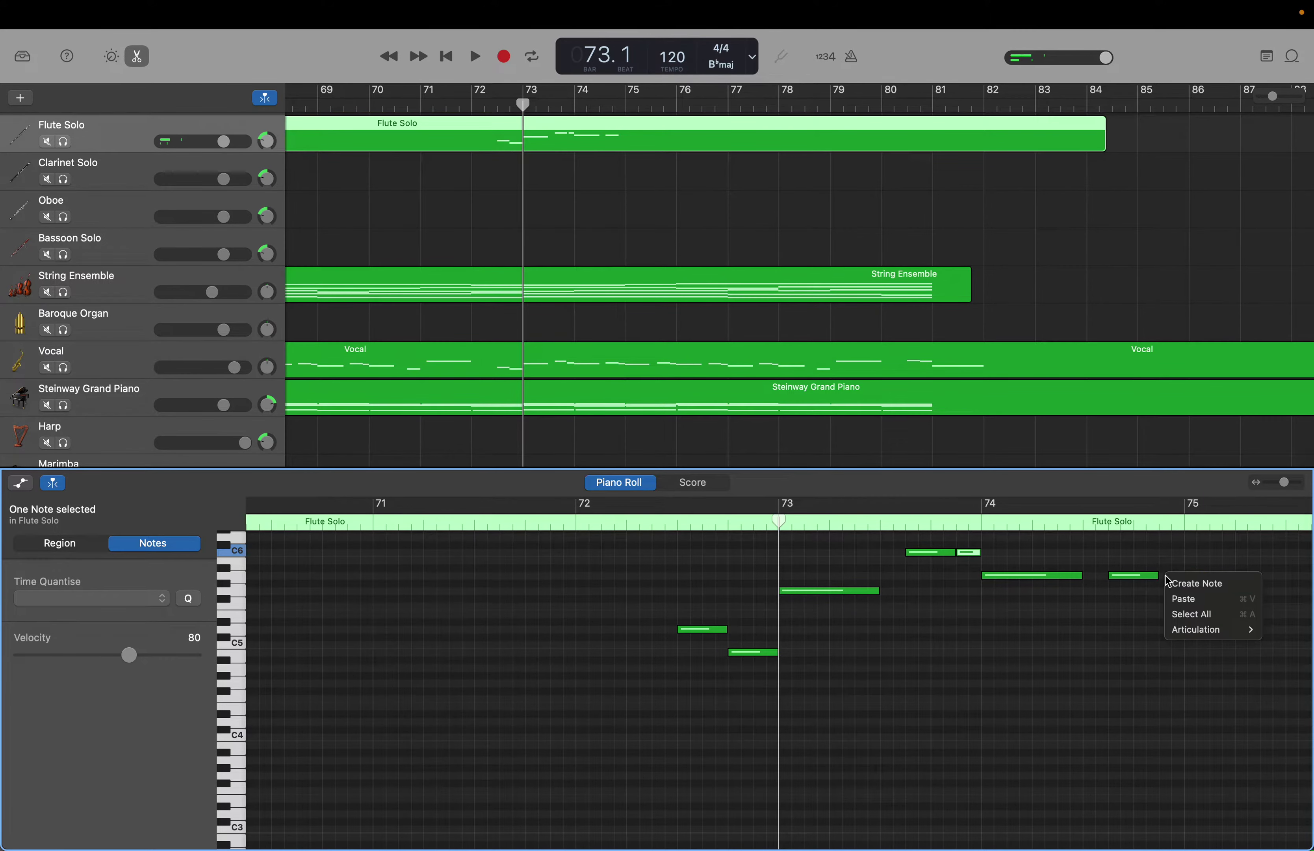
click(1170, 583)
Create a two-beat F5 note at the start of bar 75 in the Flute Solo region.
scroll(1186, 610, right, 3)
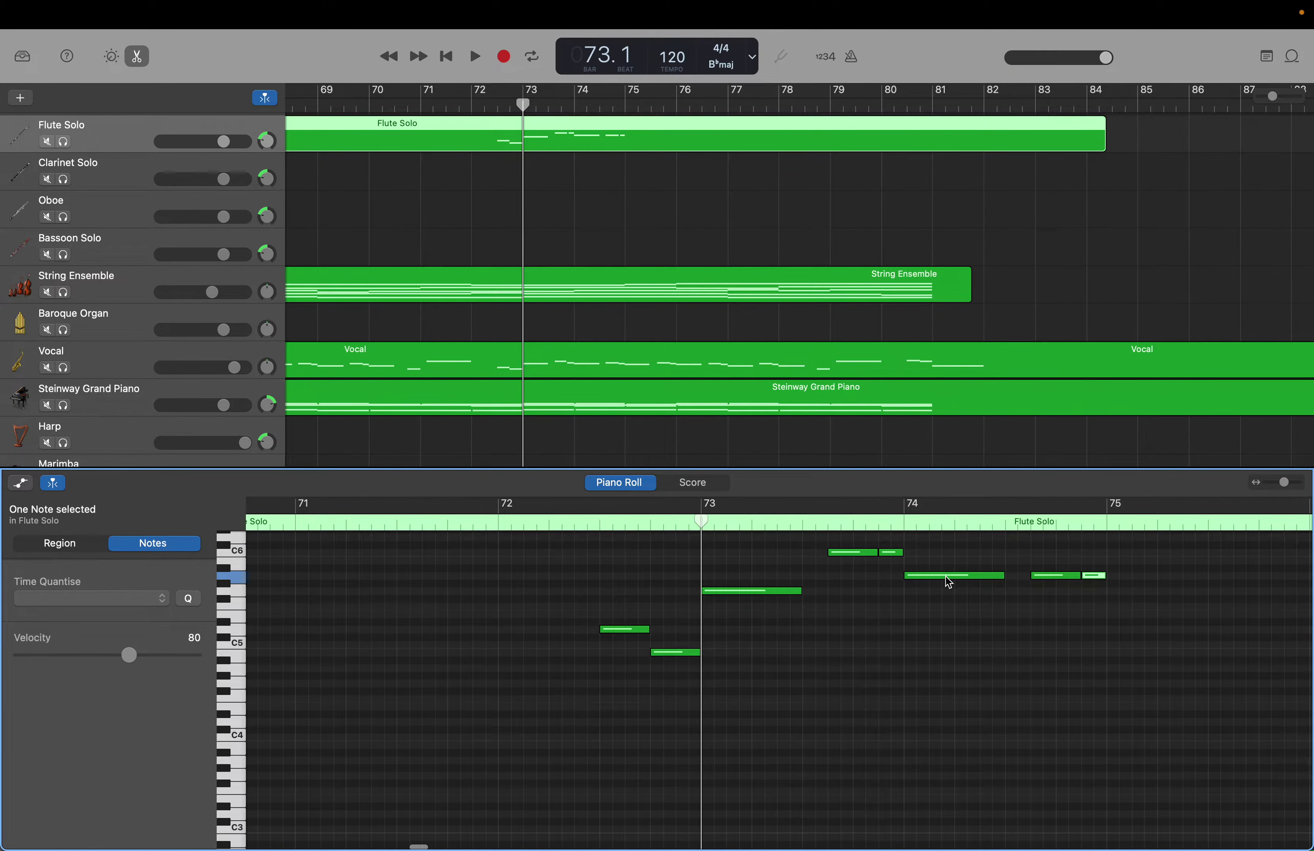
click(946, 576)
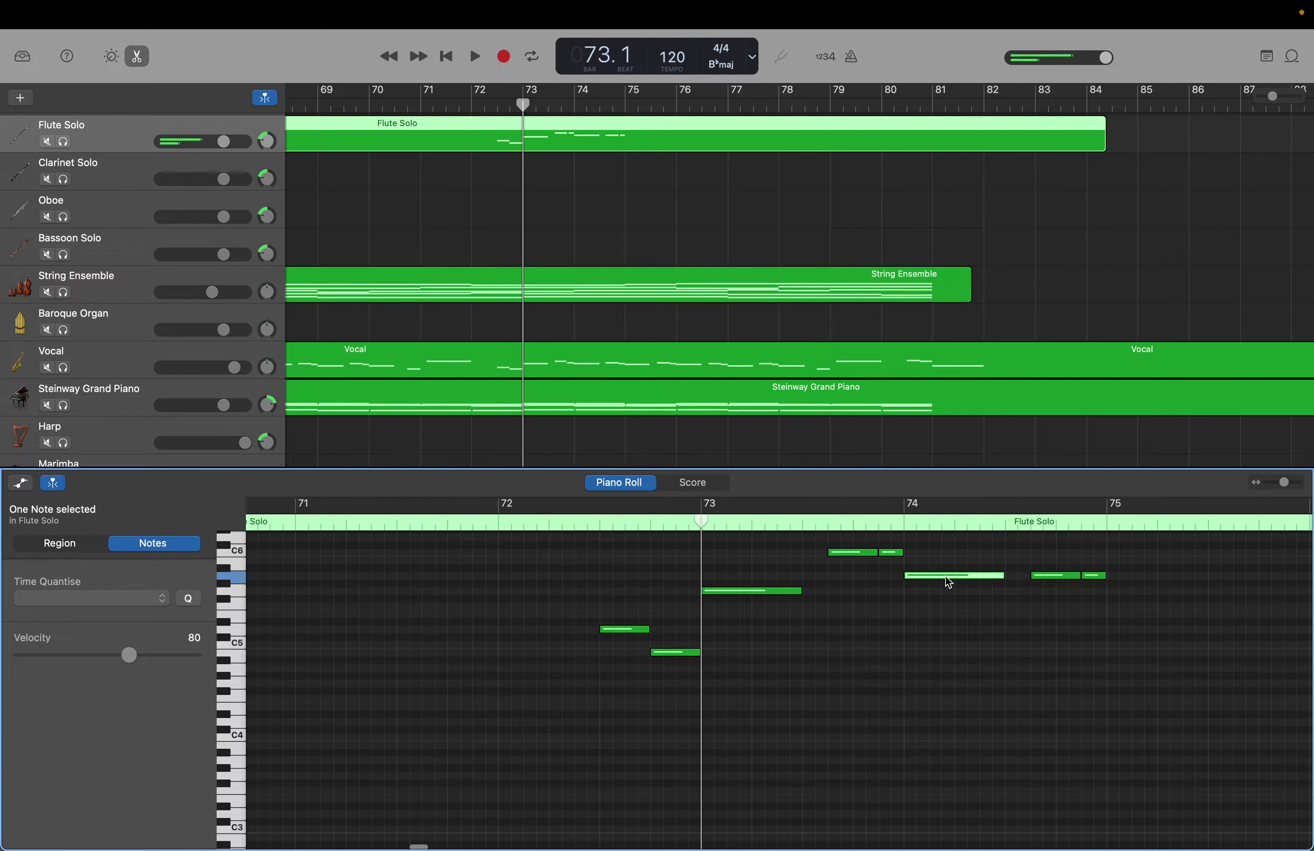
right_click(1115, 609)
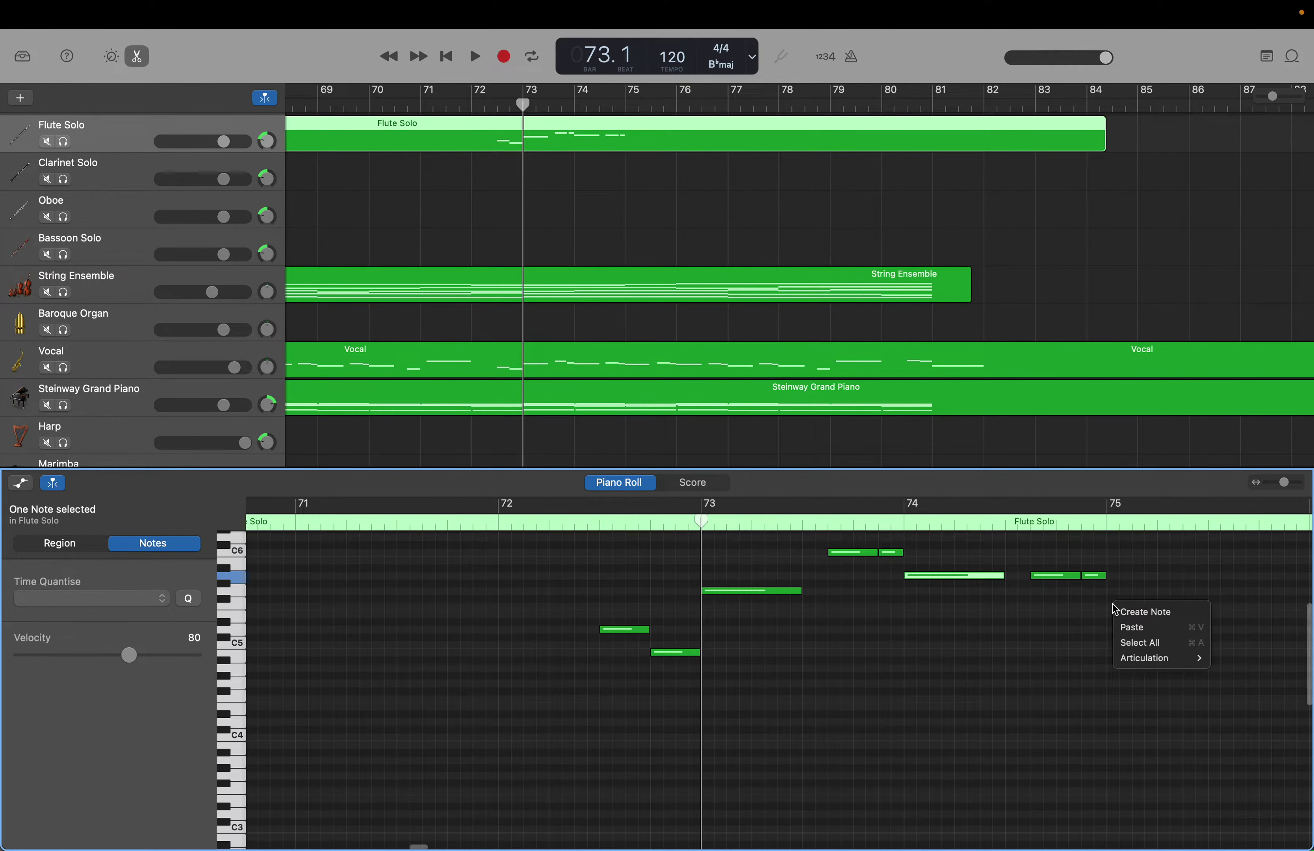
click(1122, 612)
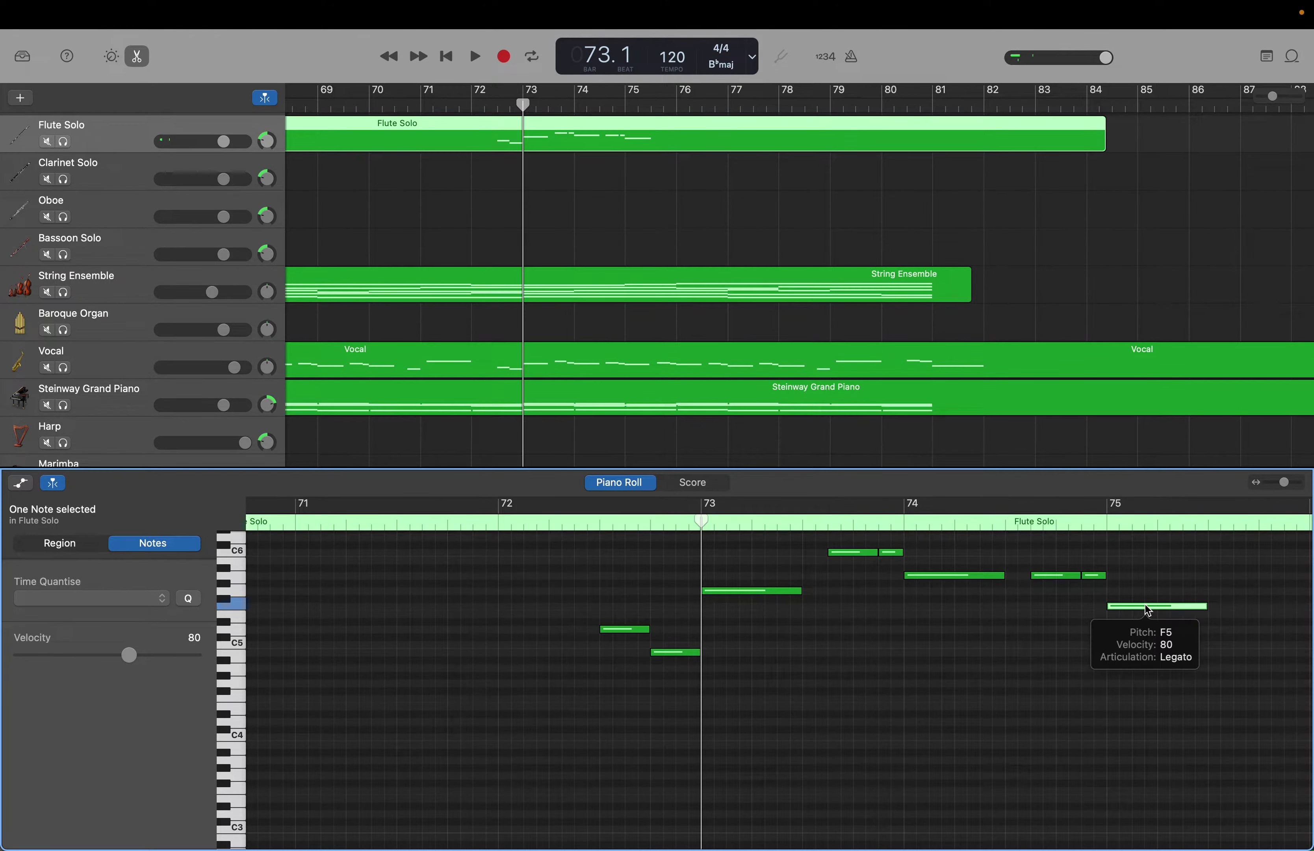
Add a one-beat B5 note halfway through beat 3 of bar 75, followed directly by a half-beat B5, in the Flute Solo region.
scroll(1145, 604, right, 5)
scroll(1144, 604, right, 2)
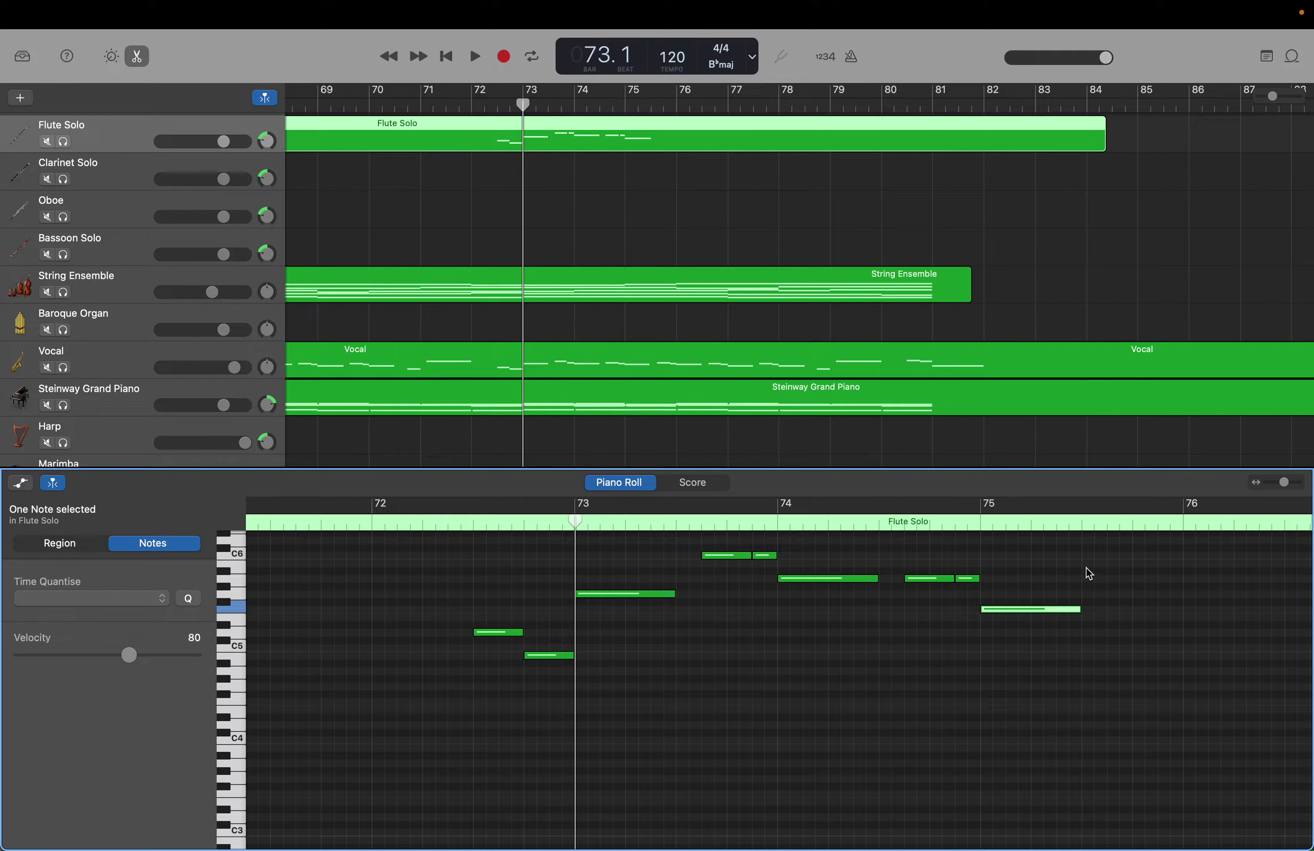
click(936, 577)
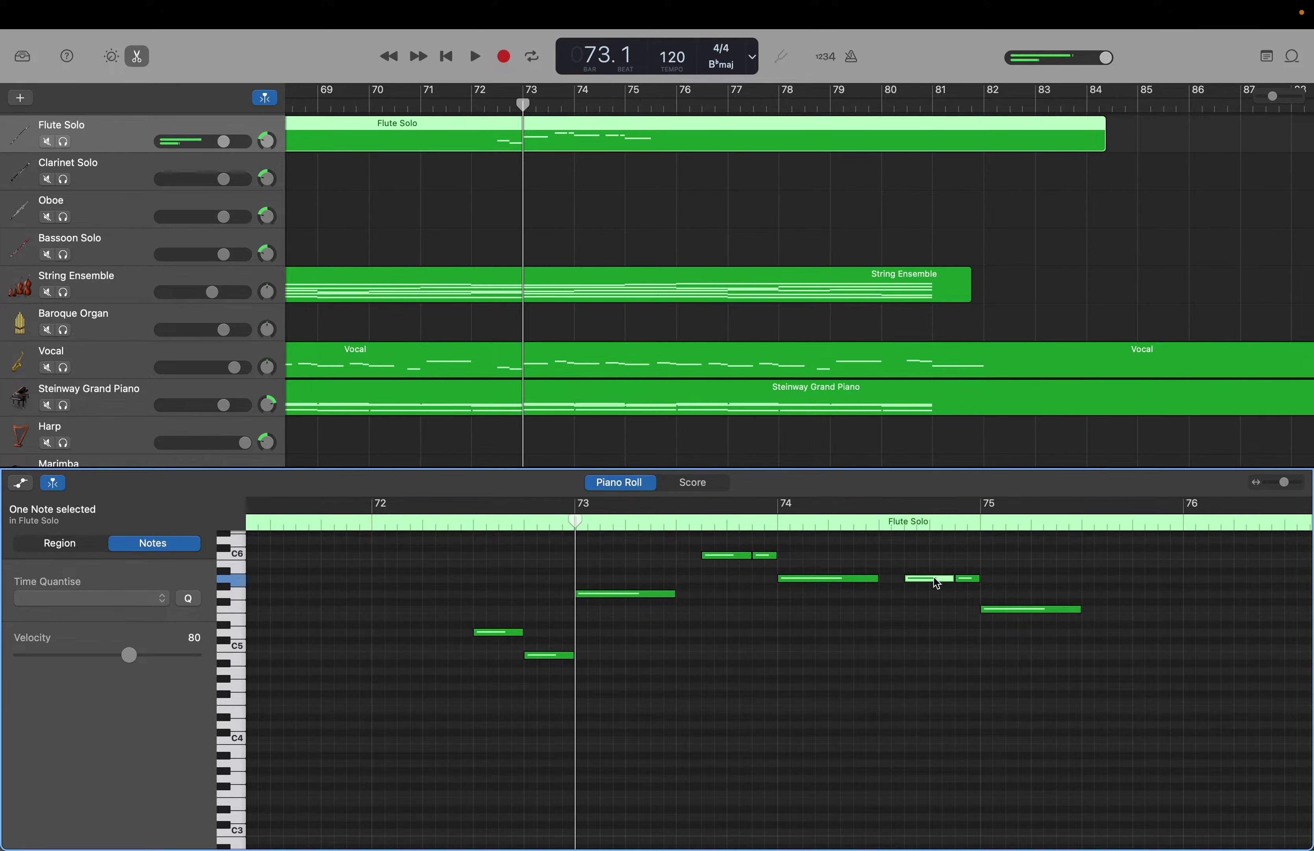
right_click(1110, 564)
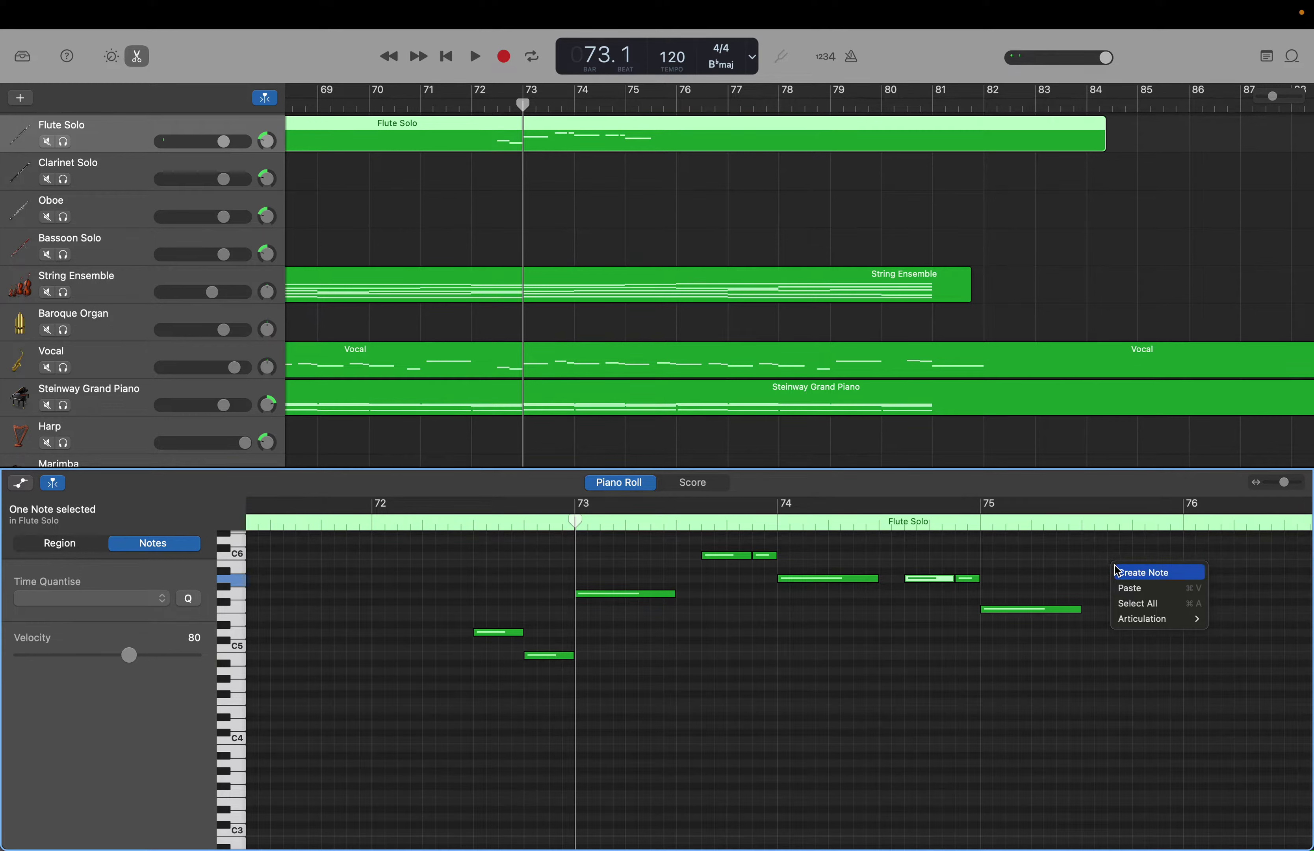
click(1114, 566)
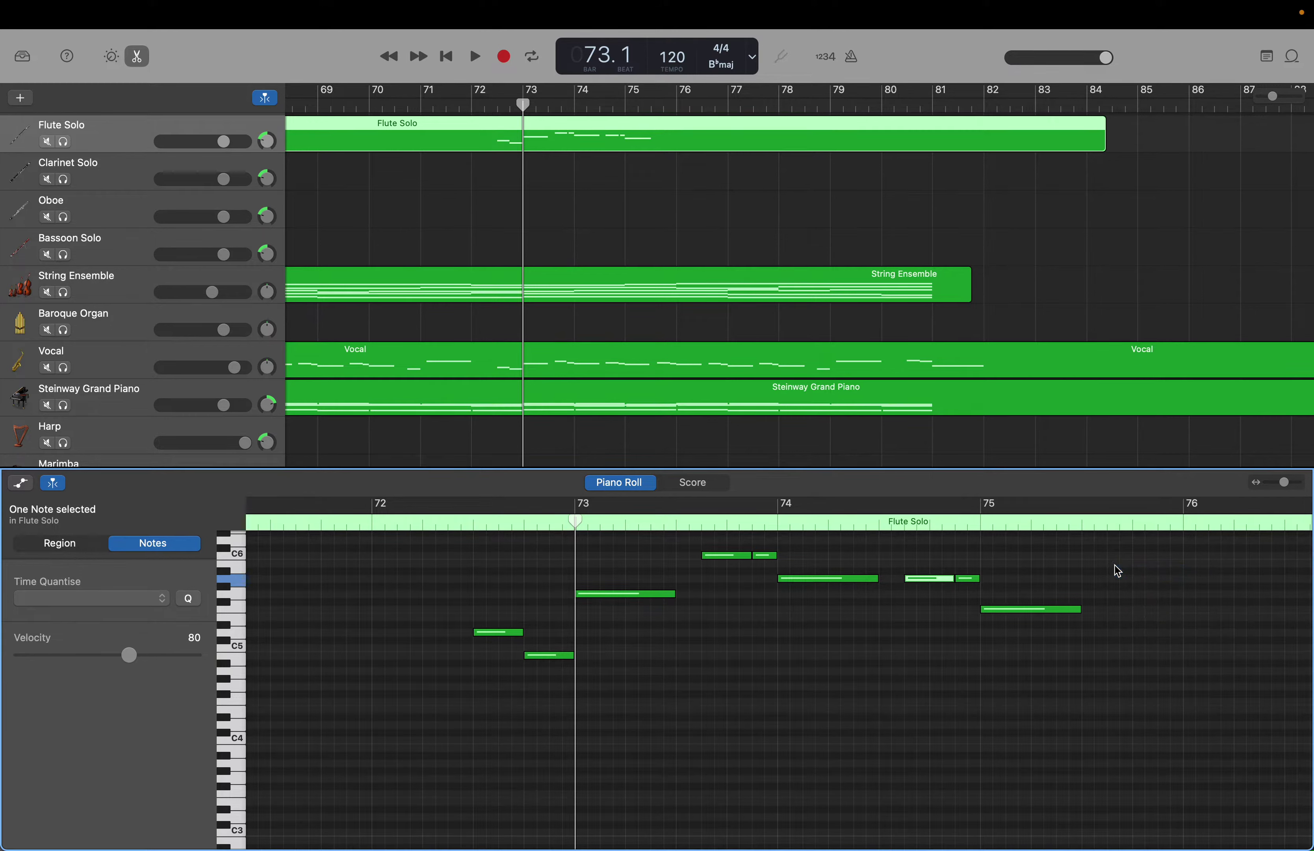
click(970, 579)
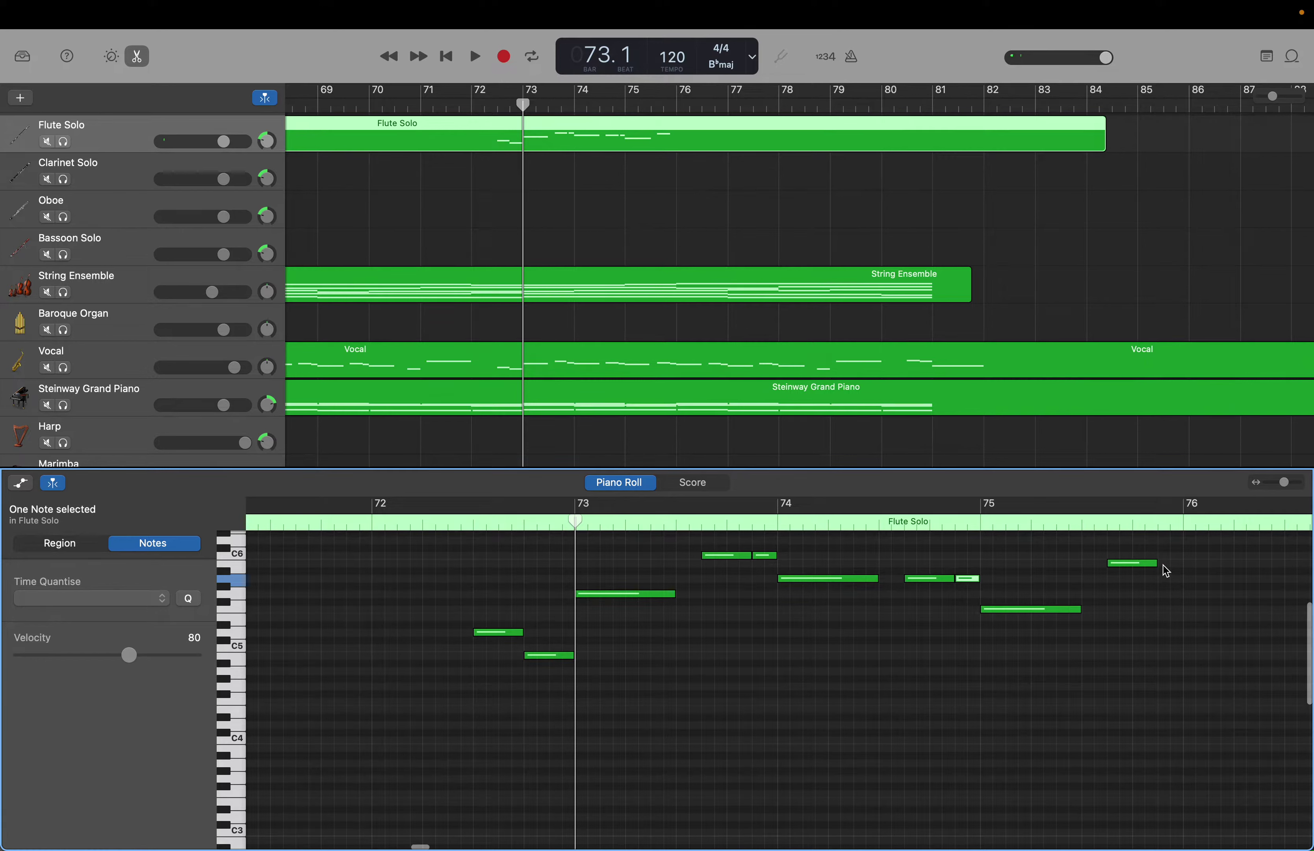
right_click(1165, 570)
click(1174, 573)
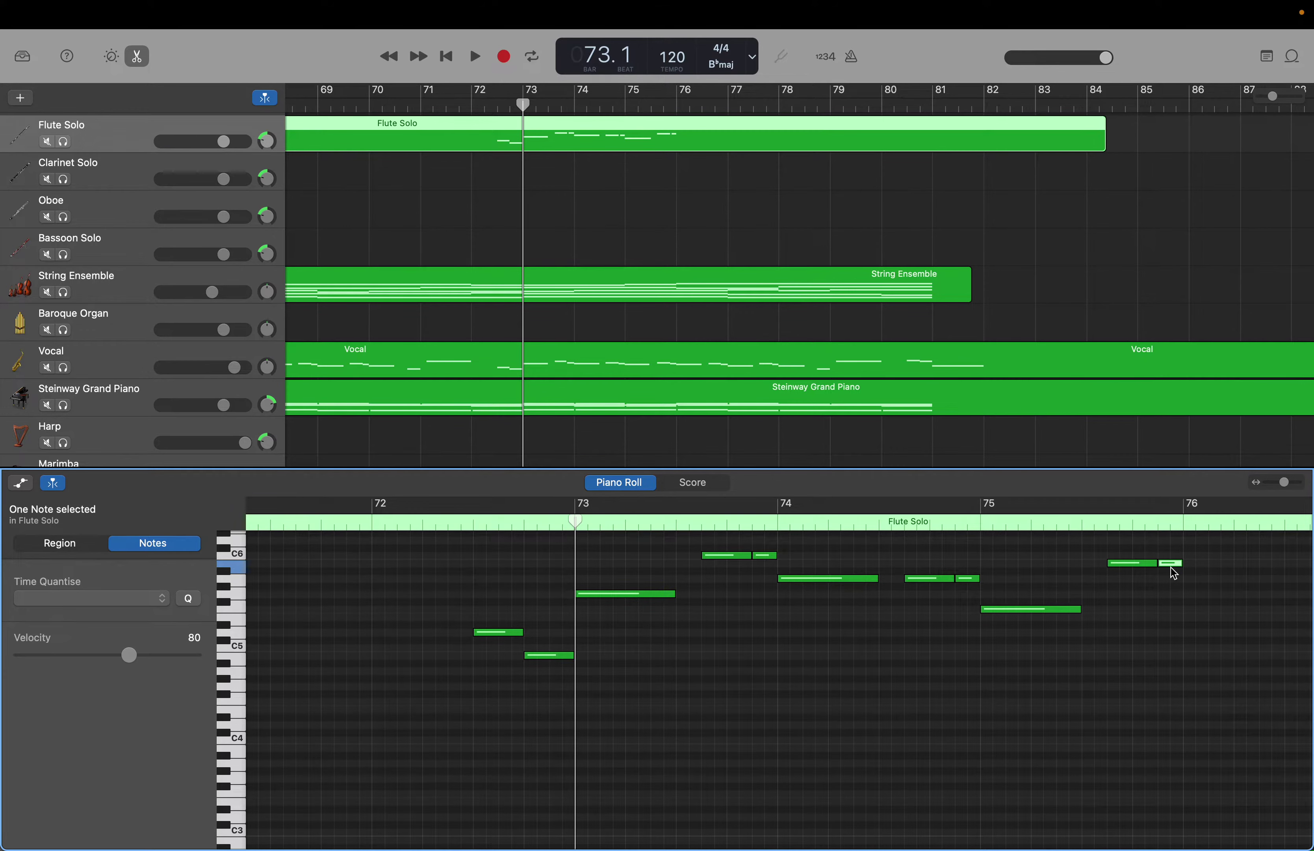
Create a two-beat G5 note at the start of bar 76 in the Flute Solo region.
scroll(1170, 567, right, 3)
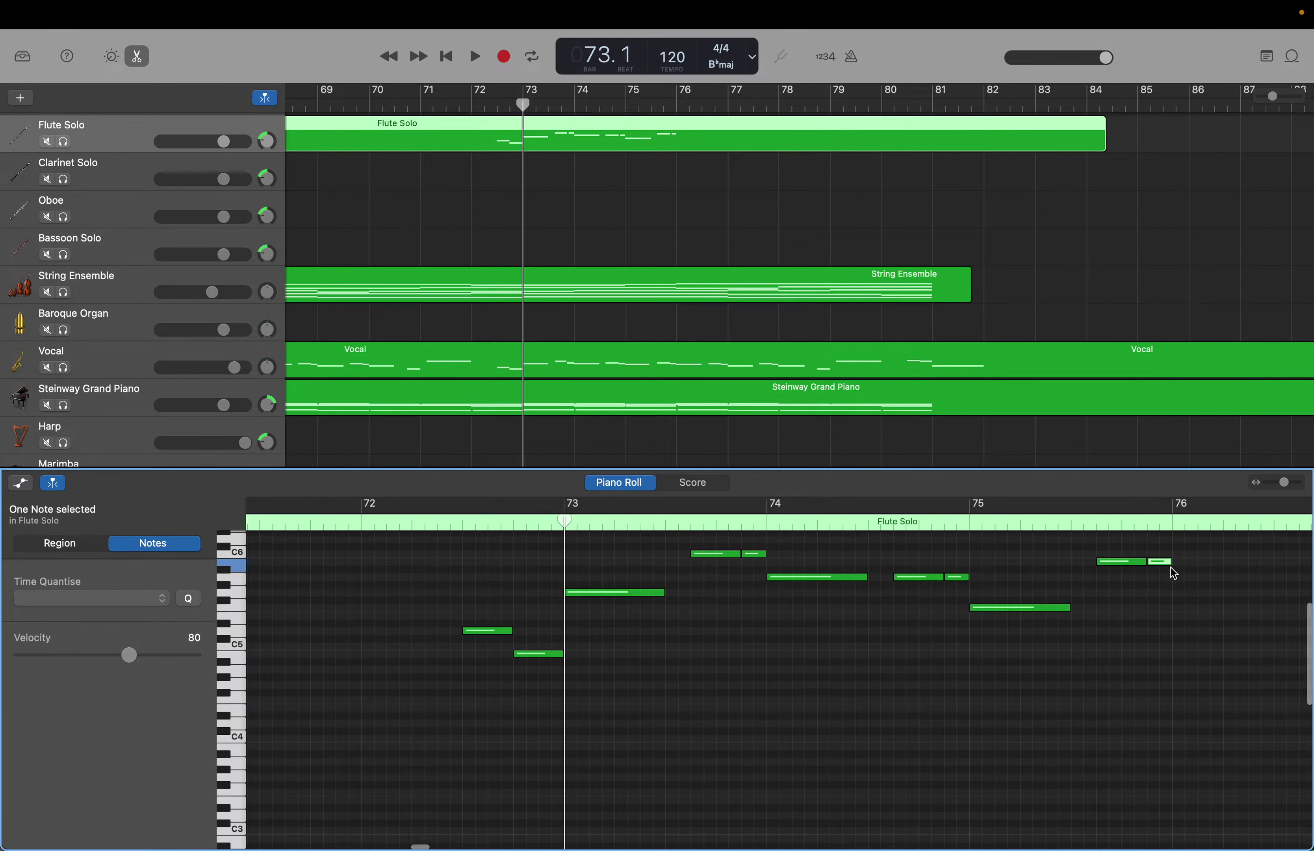
scroll(1170, 567, right, 2)
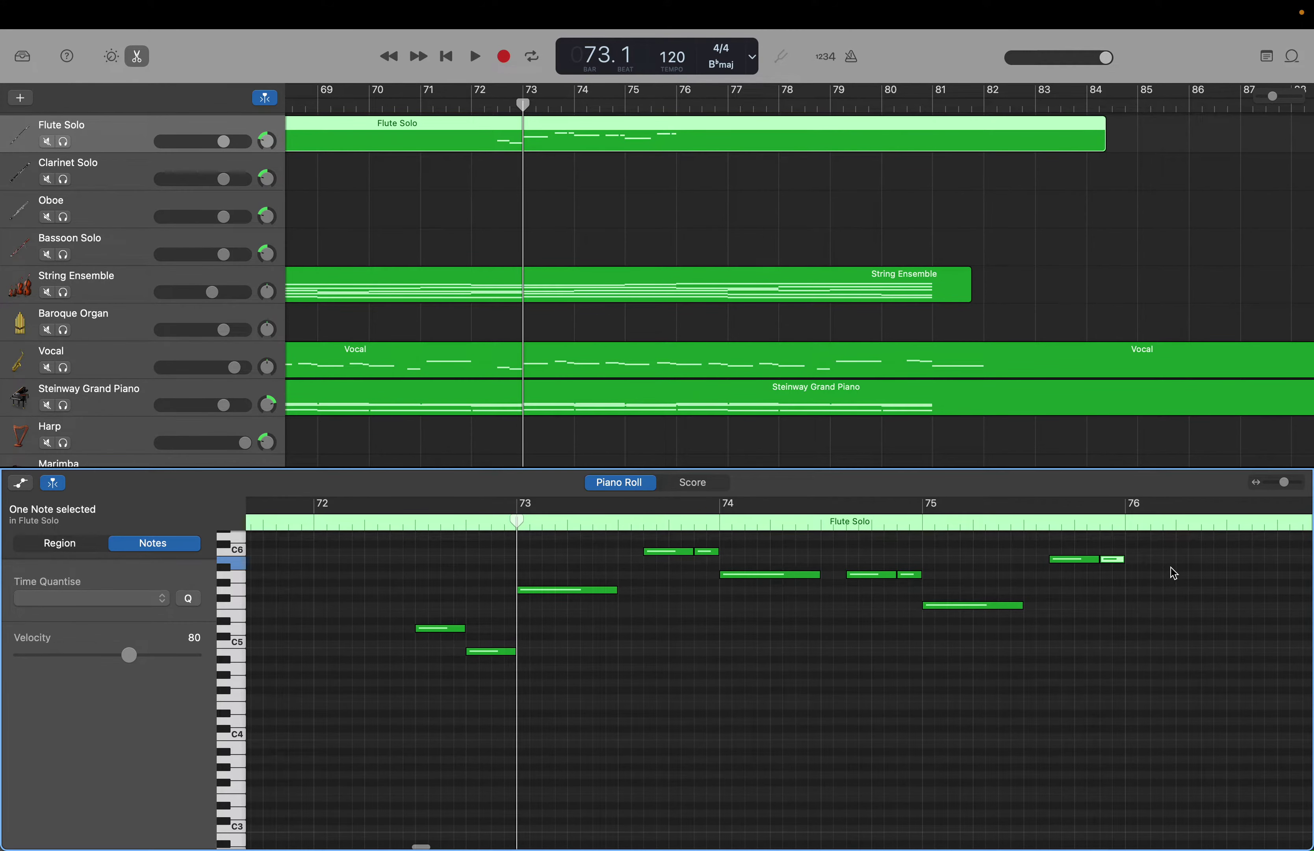
scroll(1173, 573, down, 1)
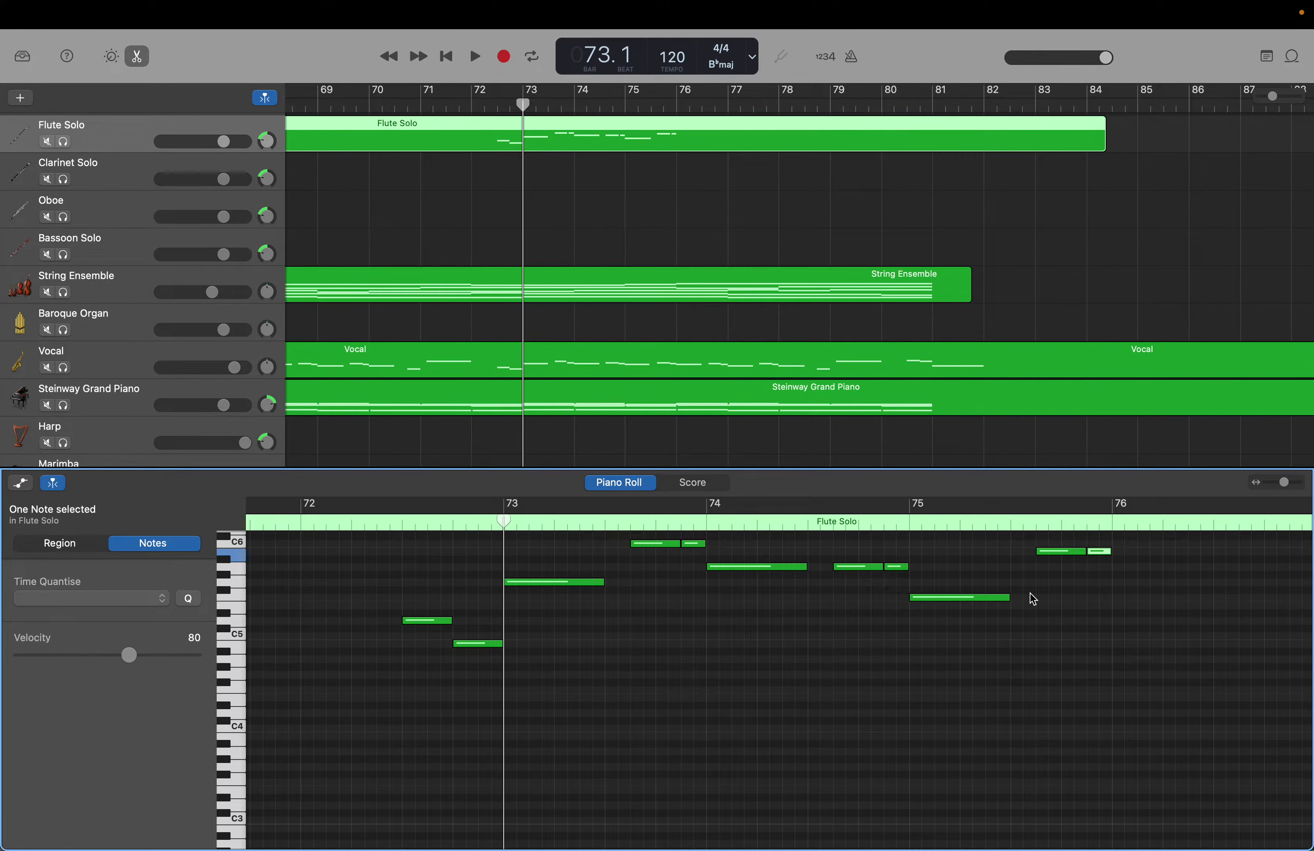
click(1000, 597)
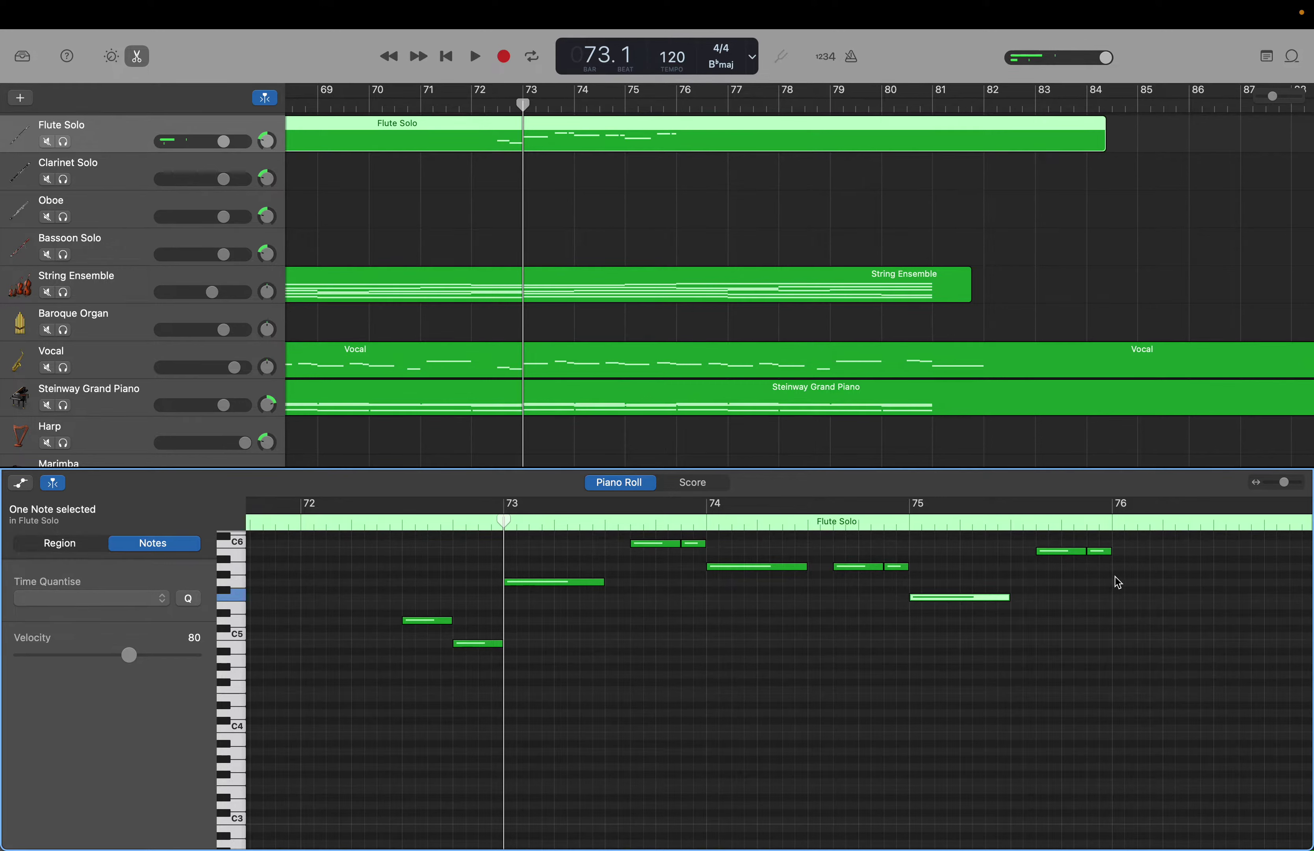
scroll(1120, 581, down, 1)
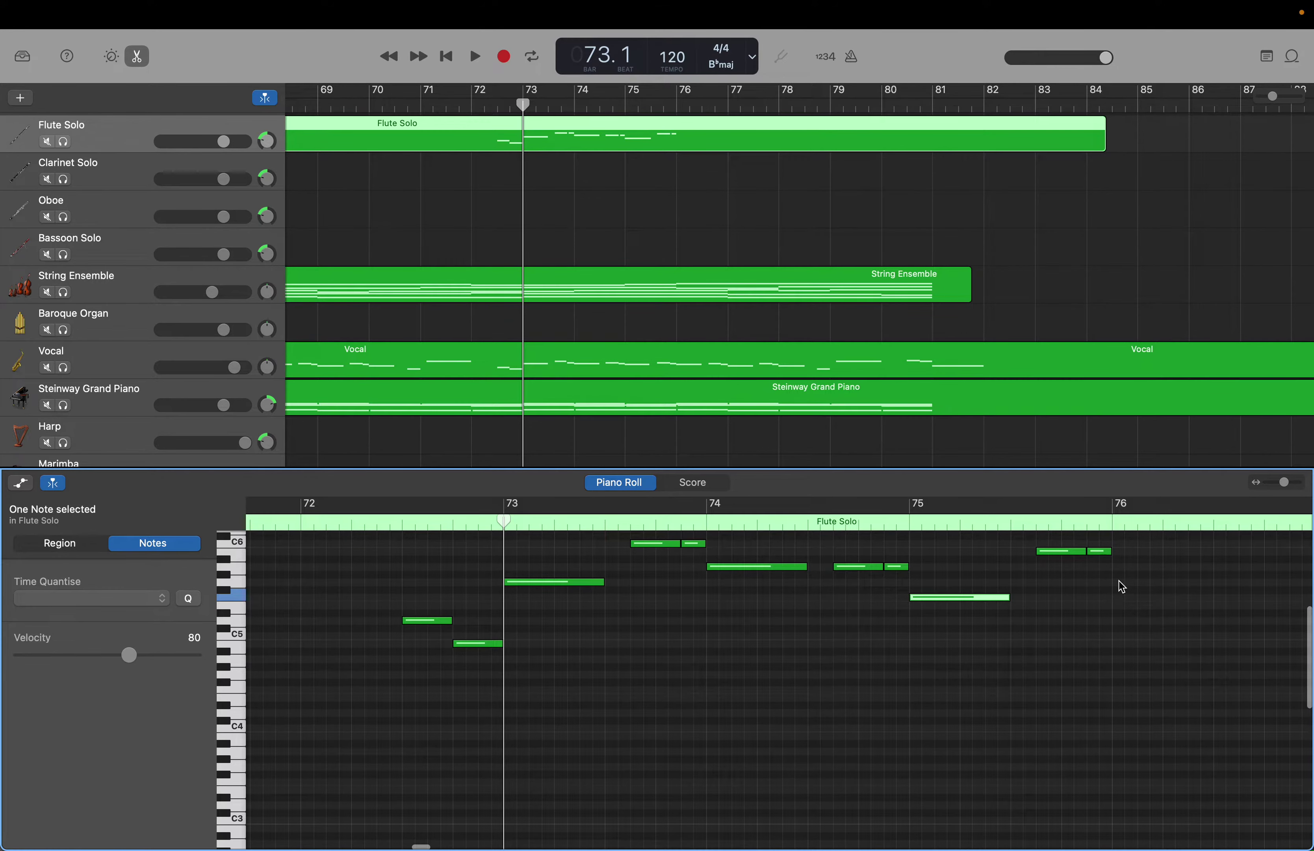
right_click(1122, 587)
click(1128, 590)
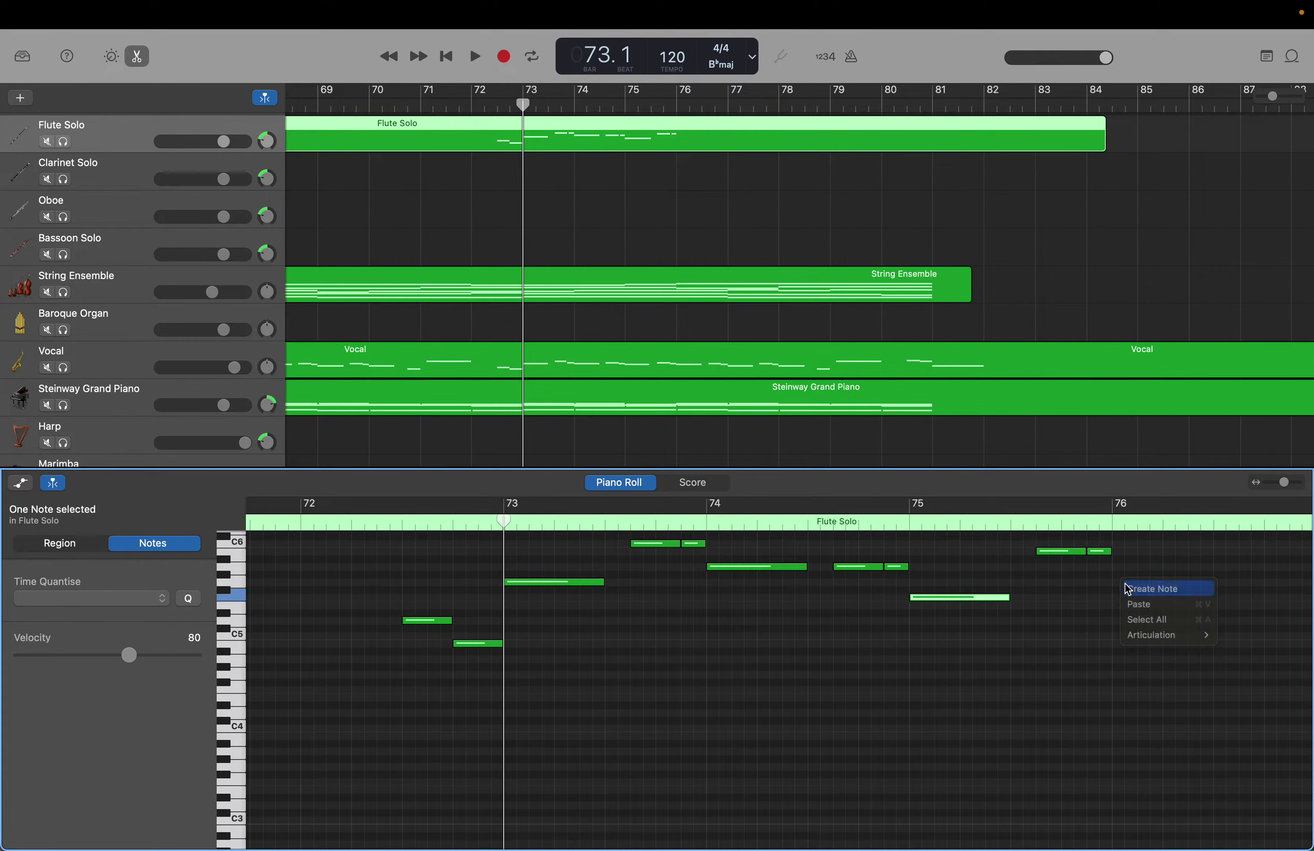
Add a one-beat G5 note halfway through beat 3 of bar 76, followed directly by a G5 shortened to half a beat.
scroll(1127, 590, right, 5)
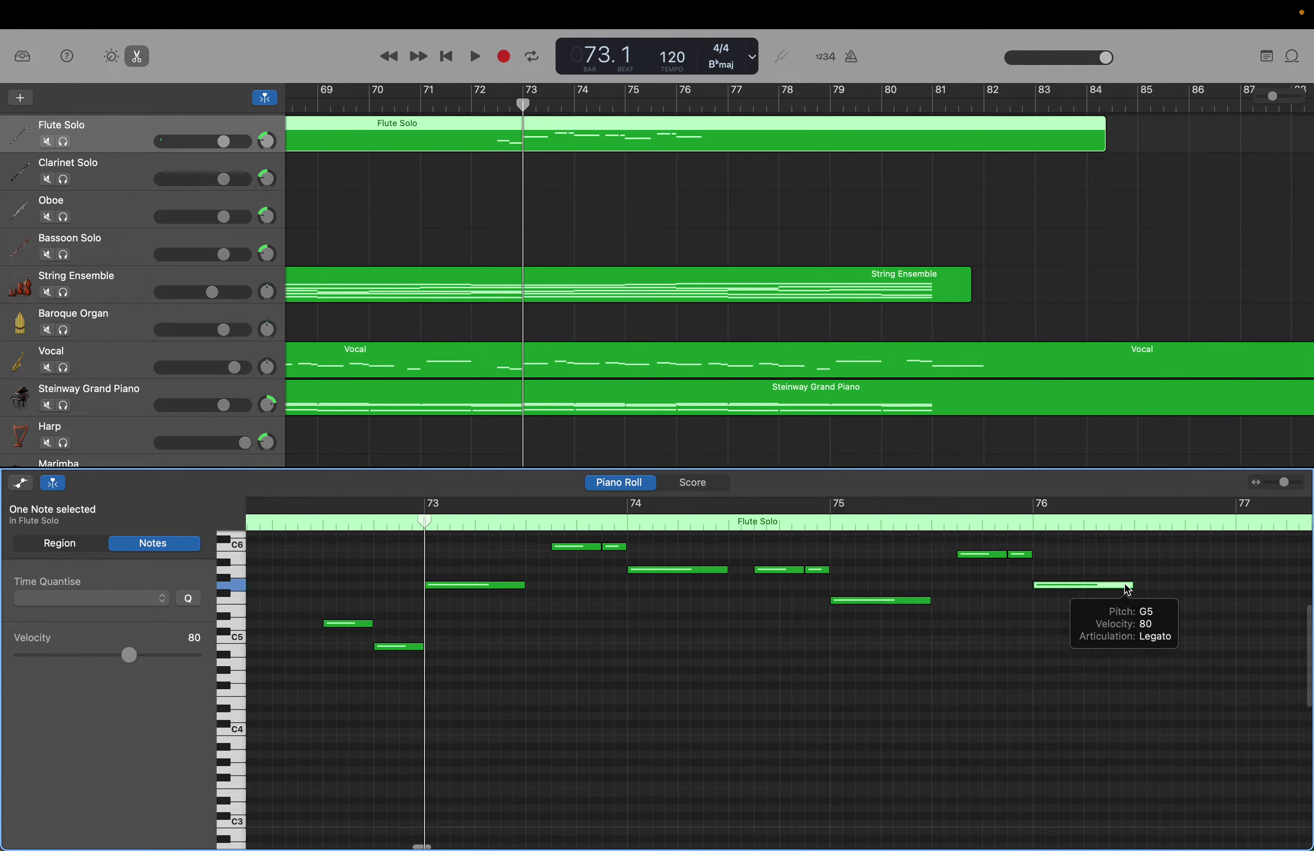
scroll(1125, 583, right, 4)
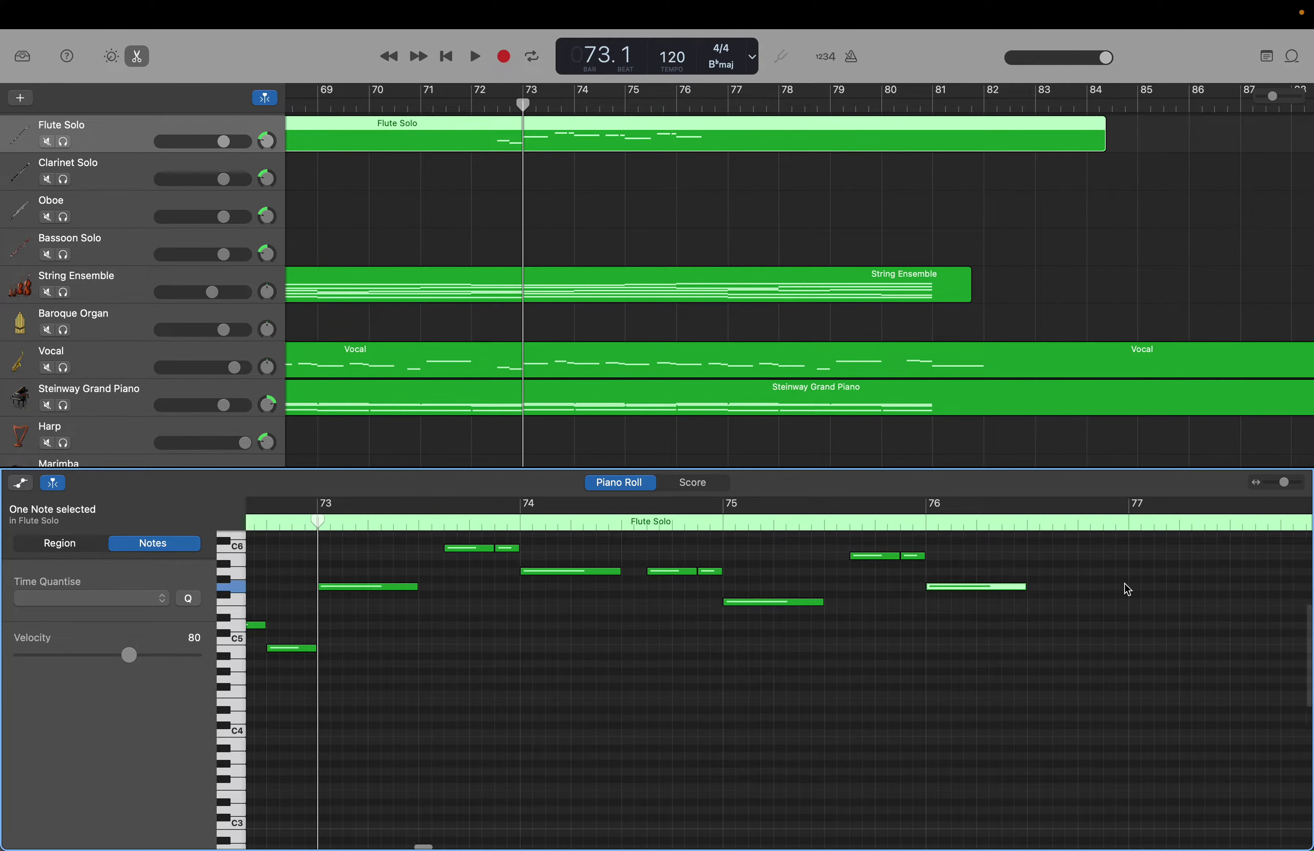
scroll(1127, 590, right, 2)
scroll(1127, 590, up, 2)
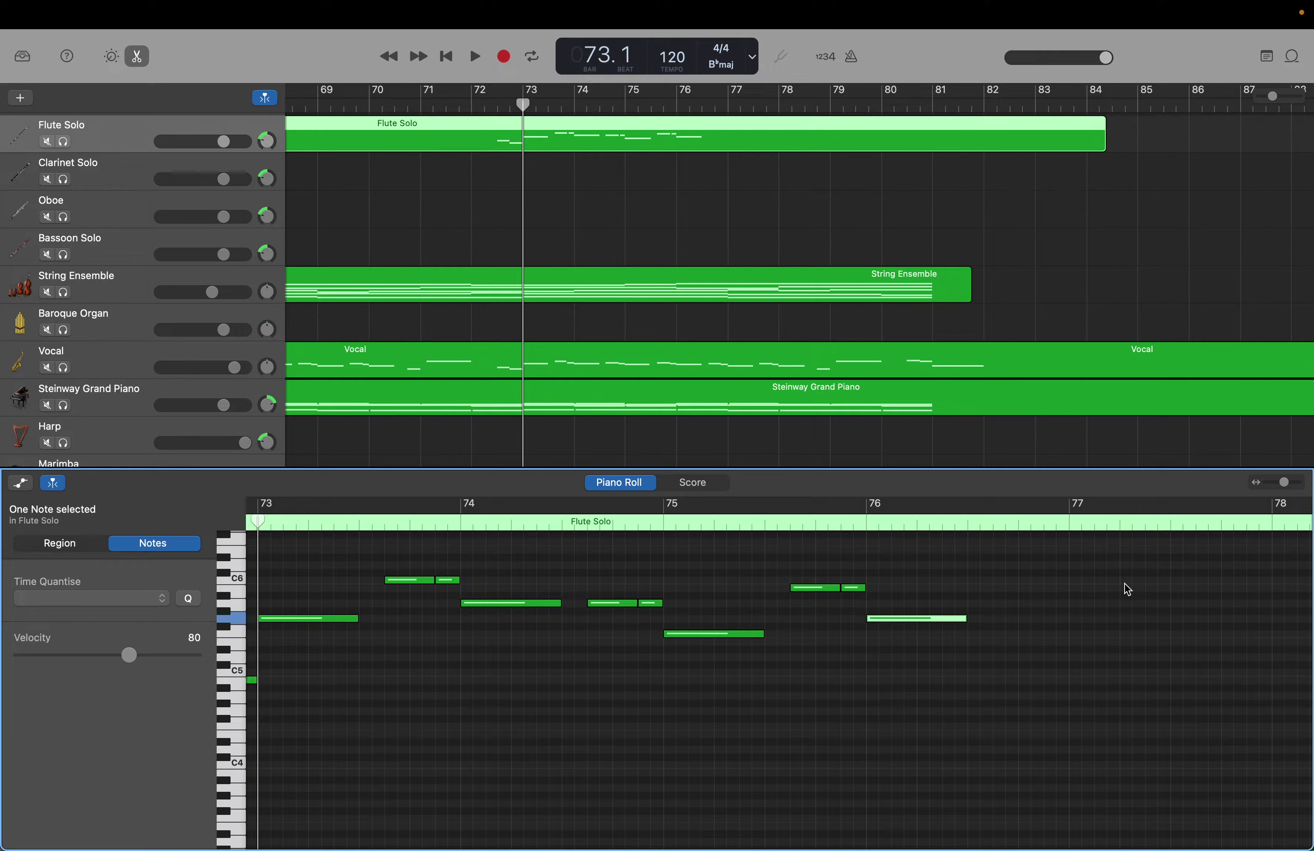
scroll(1124, 583, right, 1)
click(831, 586)
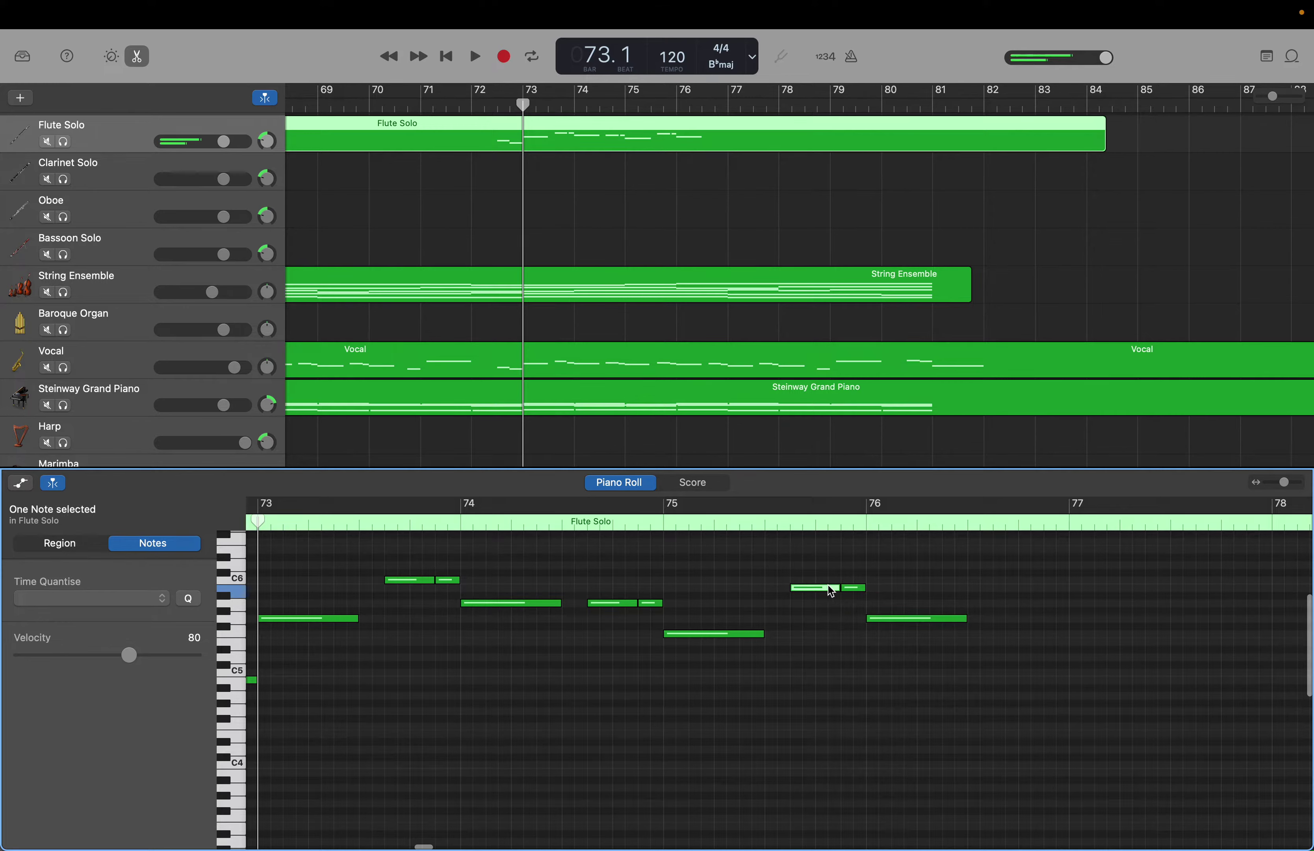
right_click(998, 621)
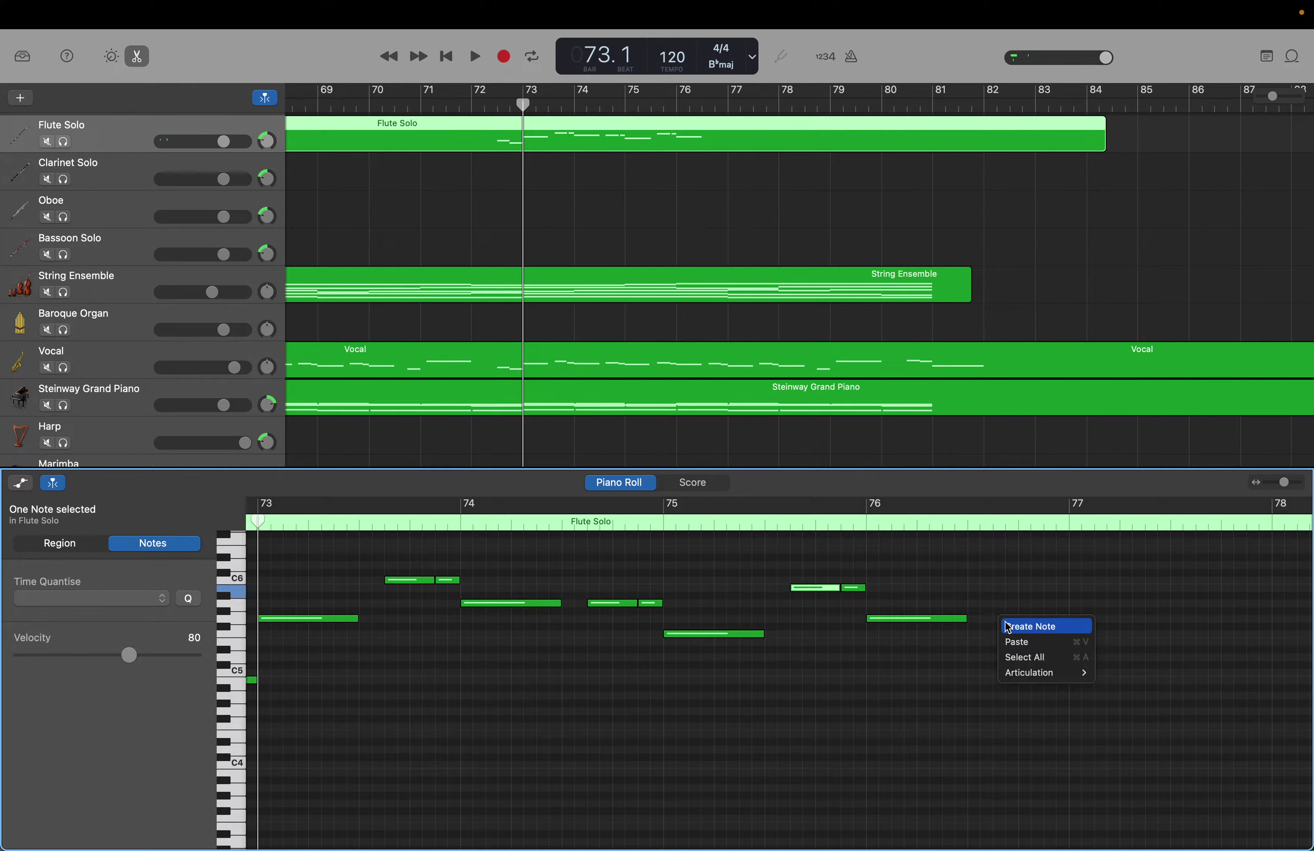
click(1008, 627)
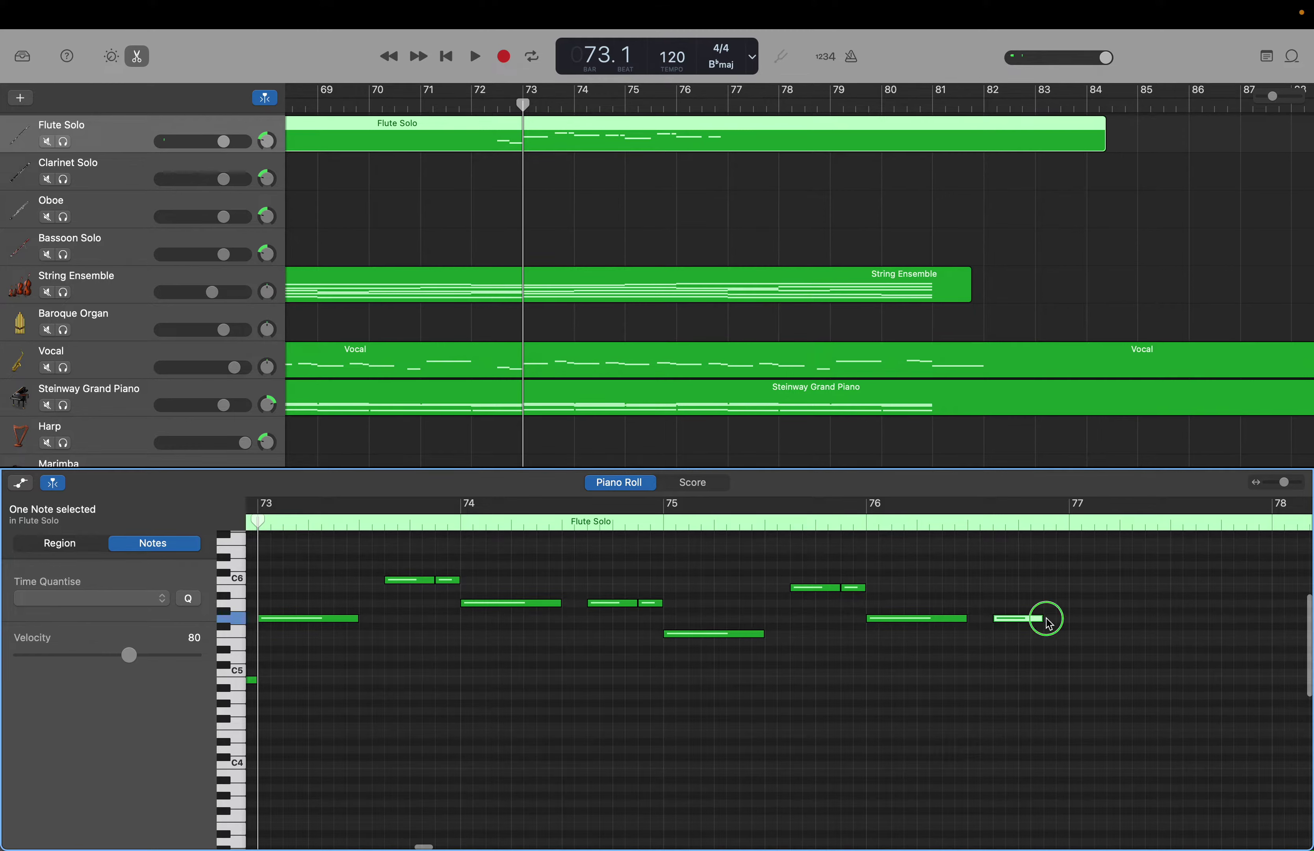
right_click(1049, 623)
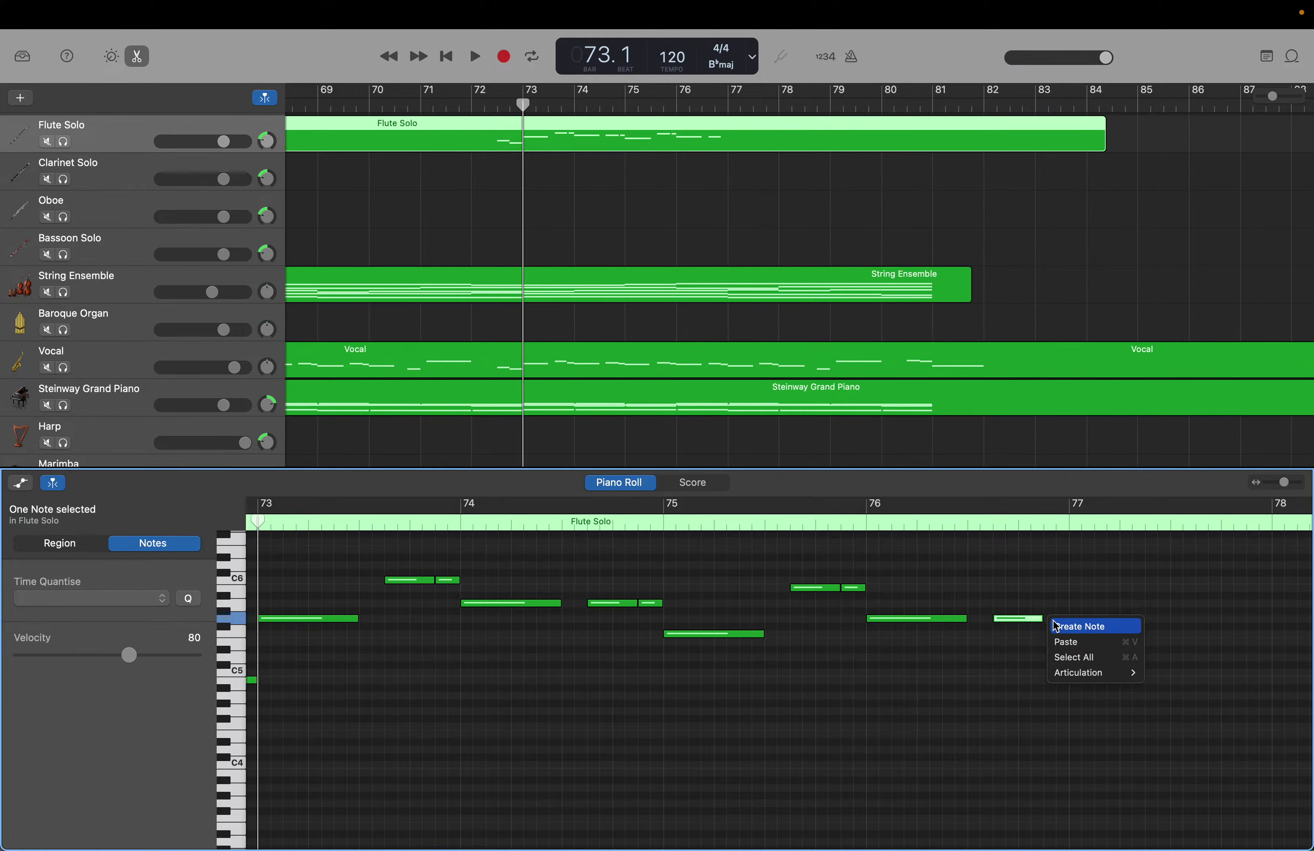
click(1054, 625)
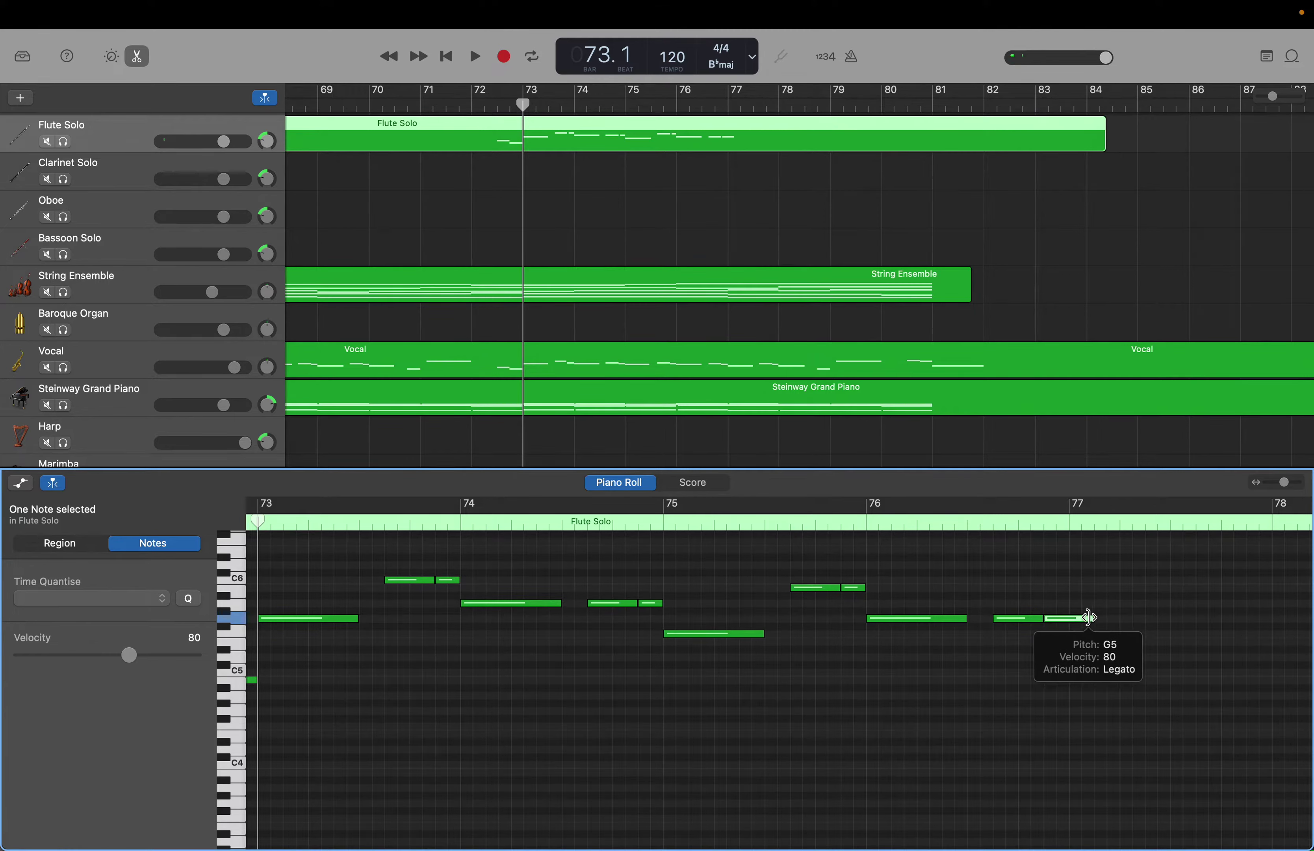
drag(1087, 624, 1066, 617)
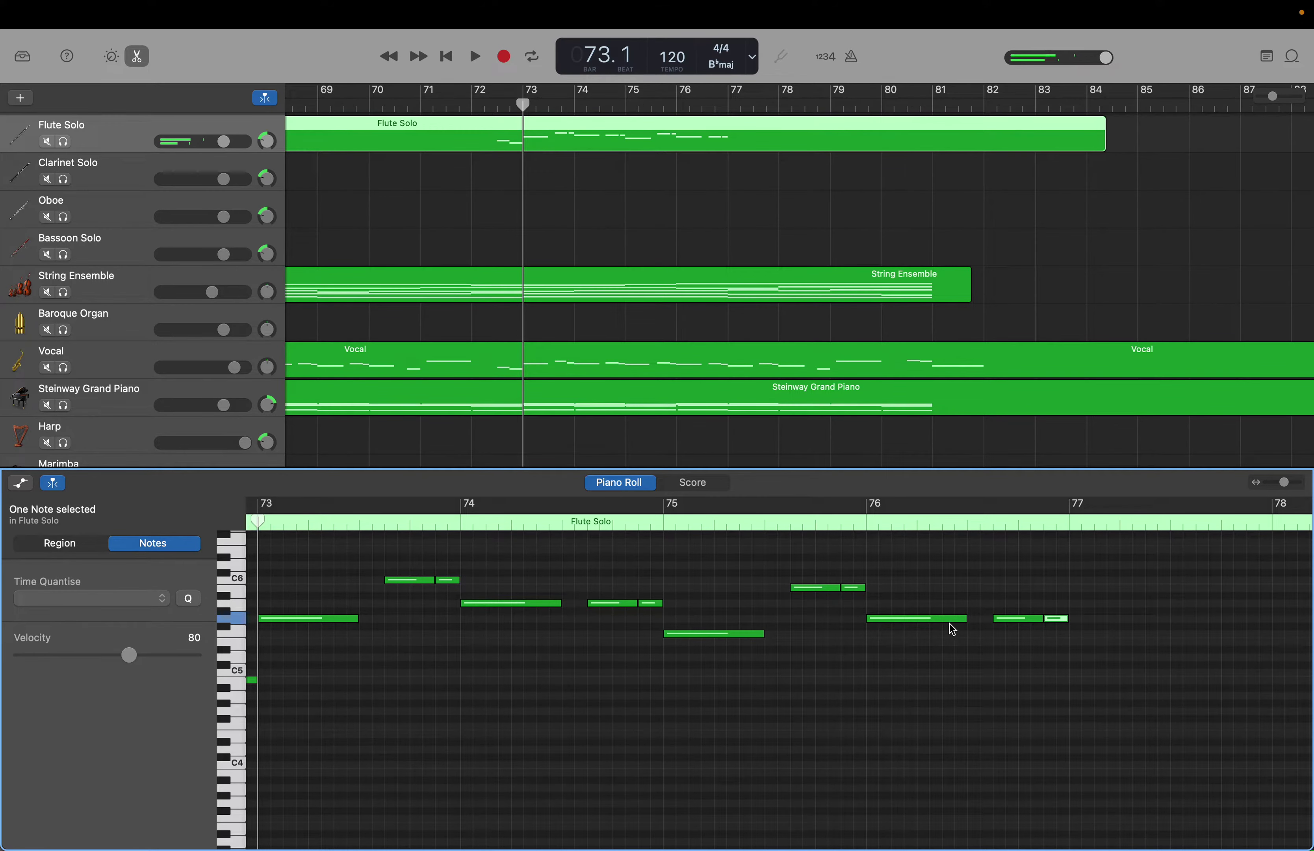
Create a two-beat E5 note at the start of bar 77 in the Flute Solo region.
click(942, 619)
scroll(942, 621, left, 1)
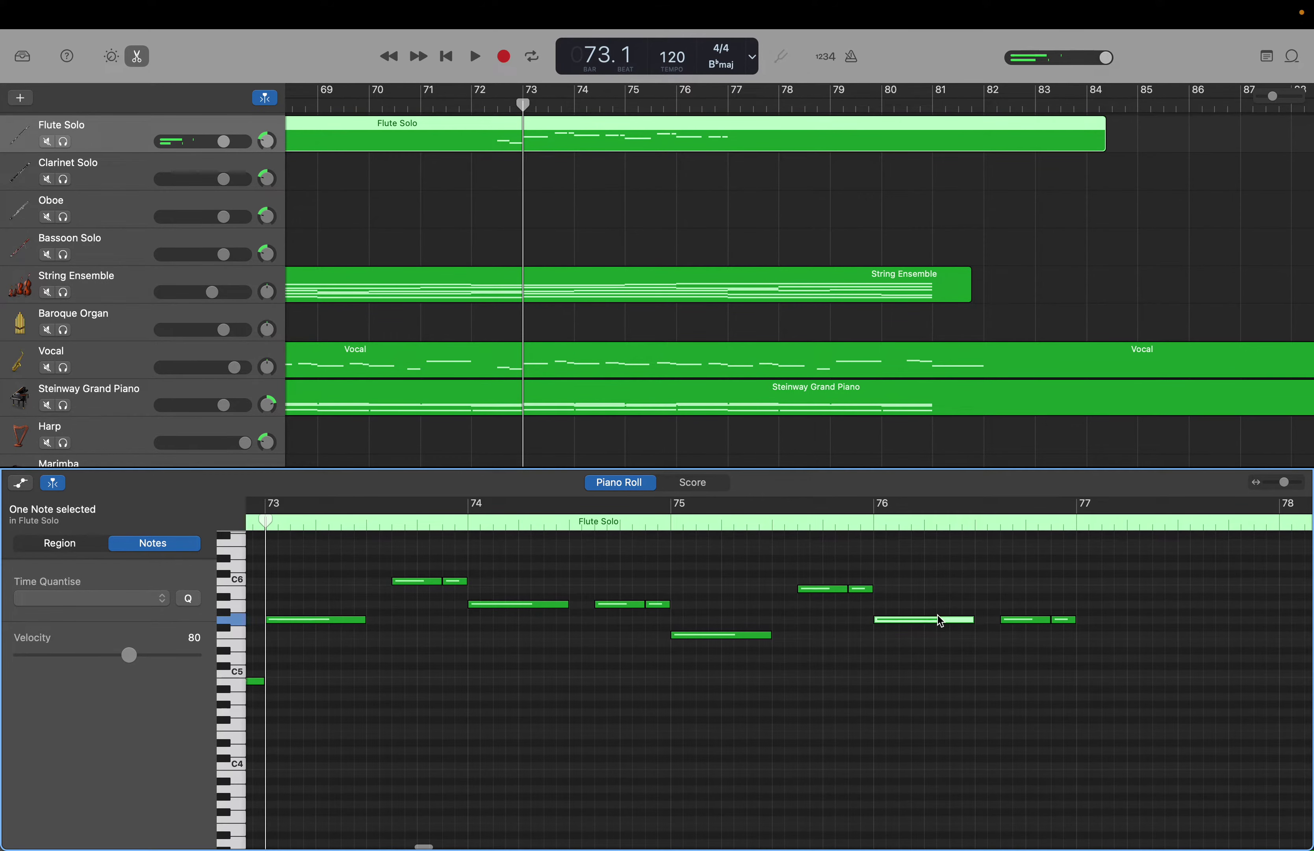
right_click(1083, 648)
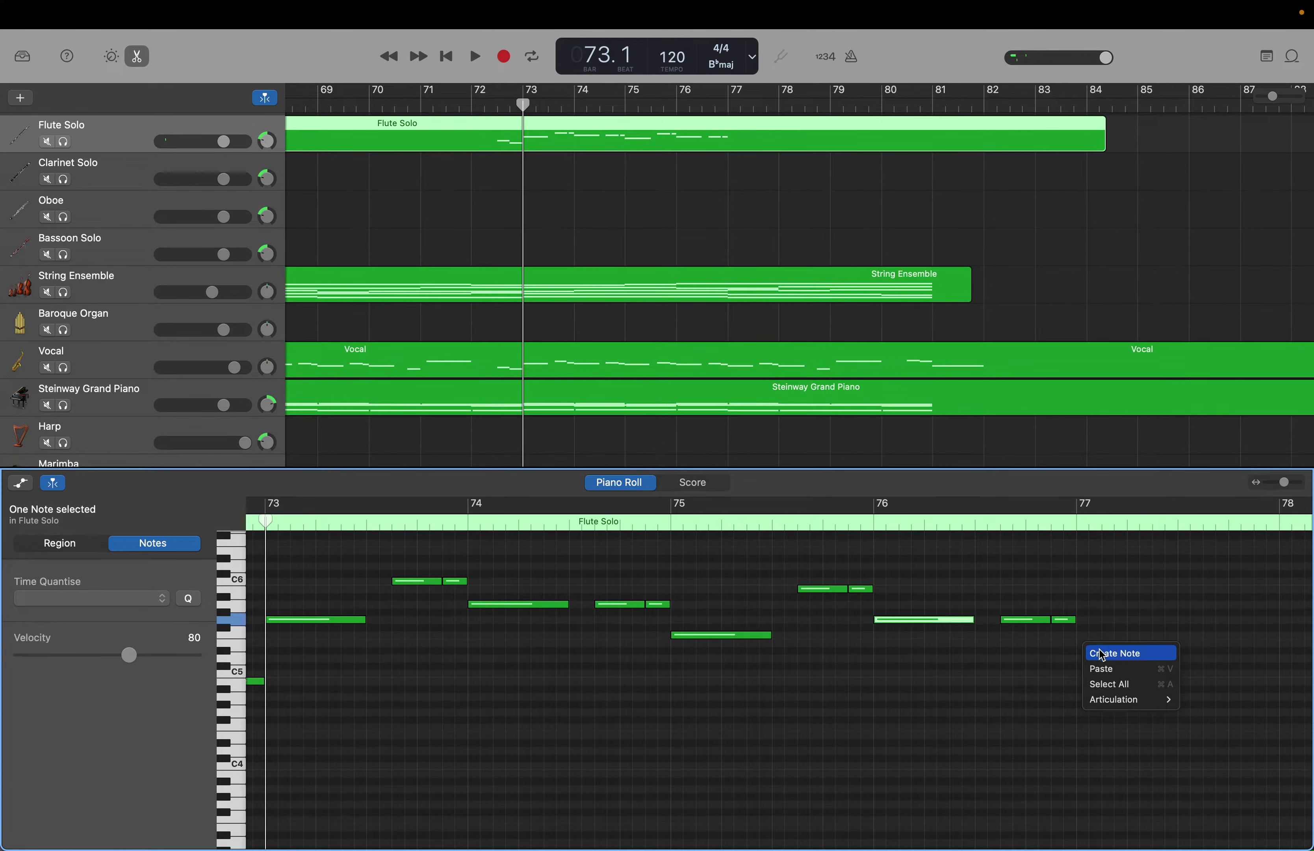
click(1093, 650)
Add a one-beat A5 note halfway through beat 3 of bar 77, followed directly by a half-beat A5, in the Flute Solo region.
scroll(1101, 651, right, 3)
scroll(1100, 652, right, 3)
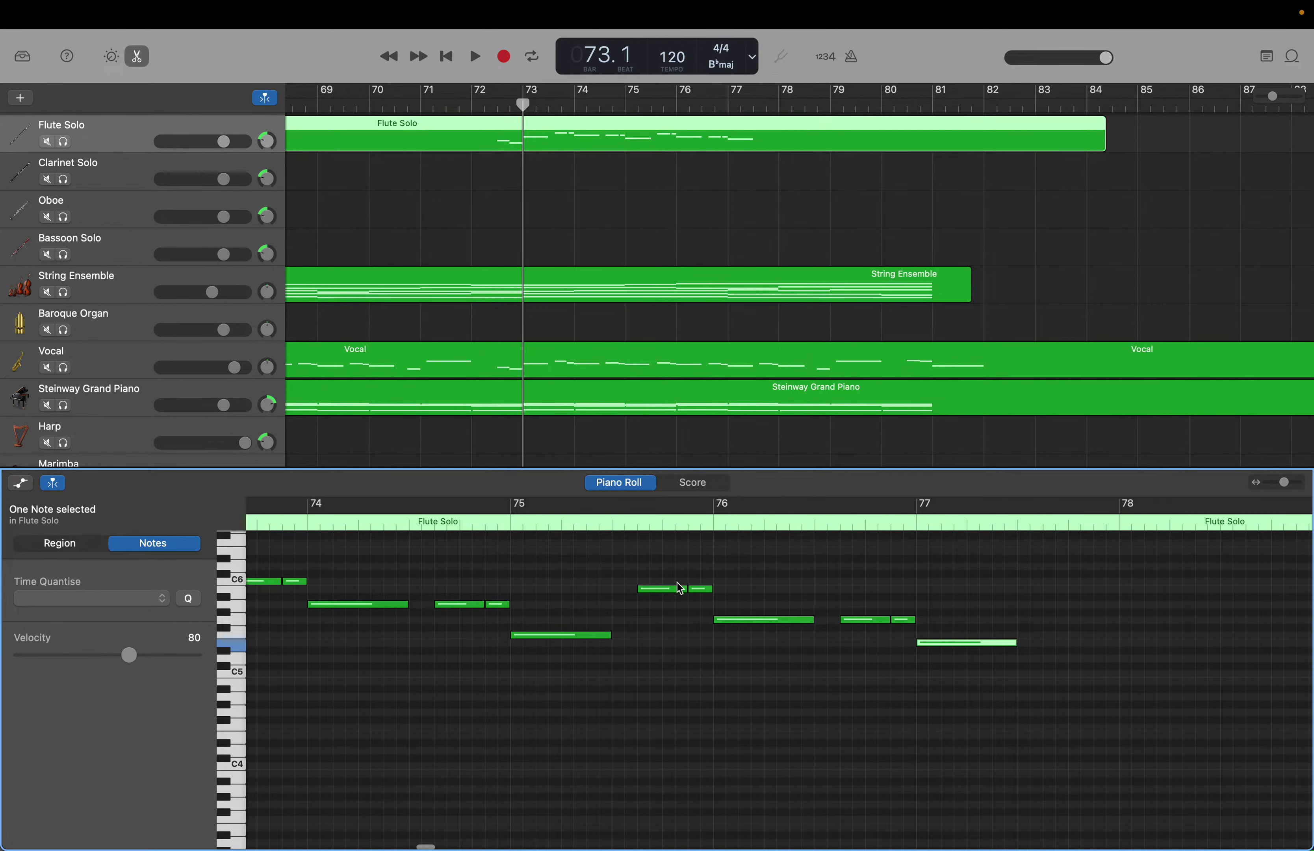
click(878, 619)
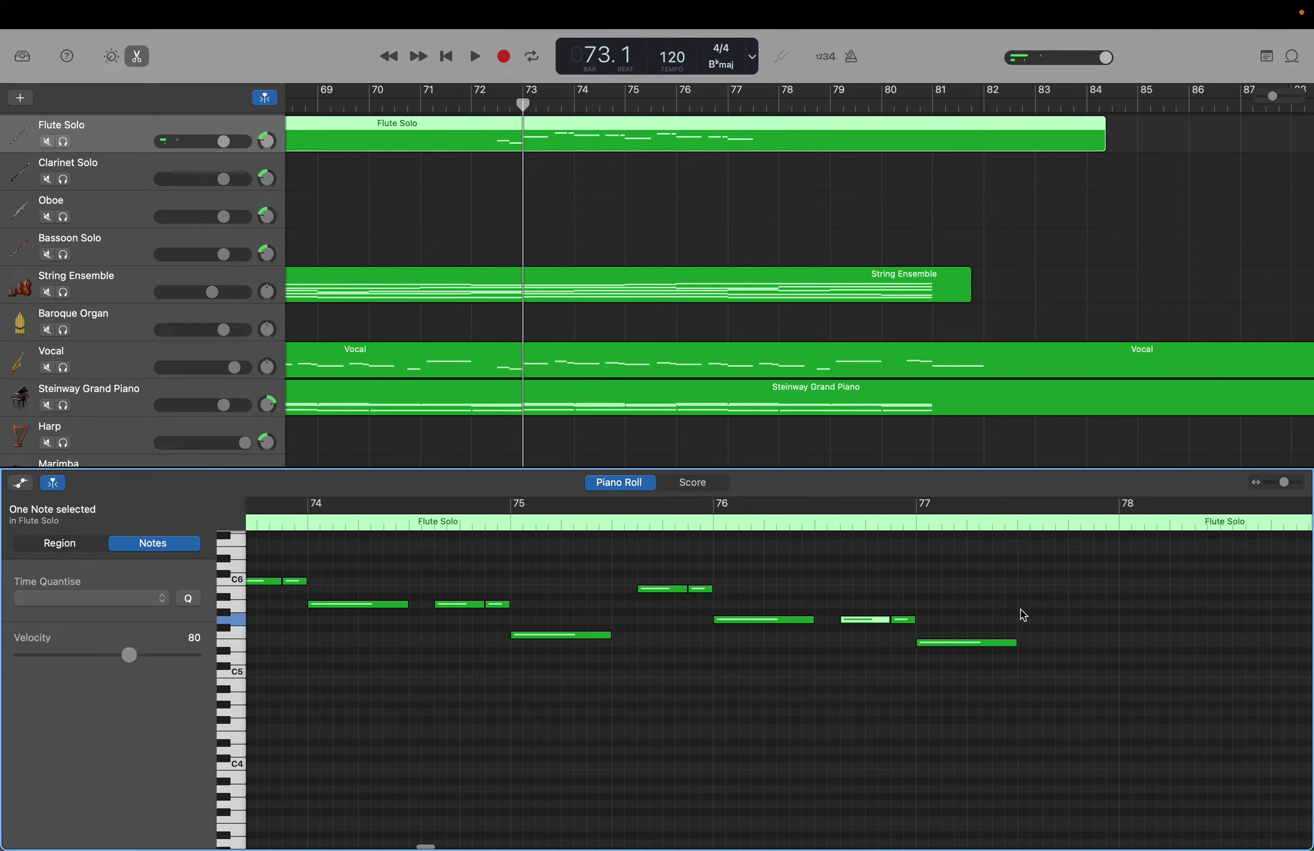
right_click(1049, 608)
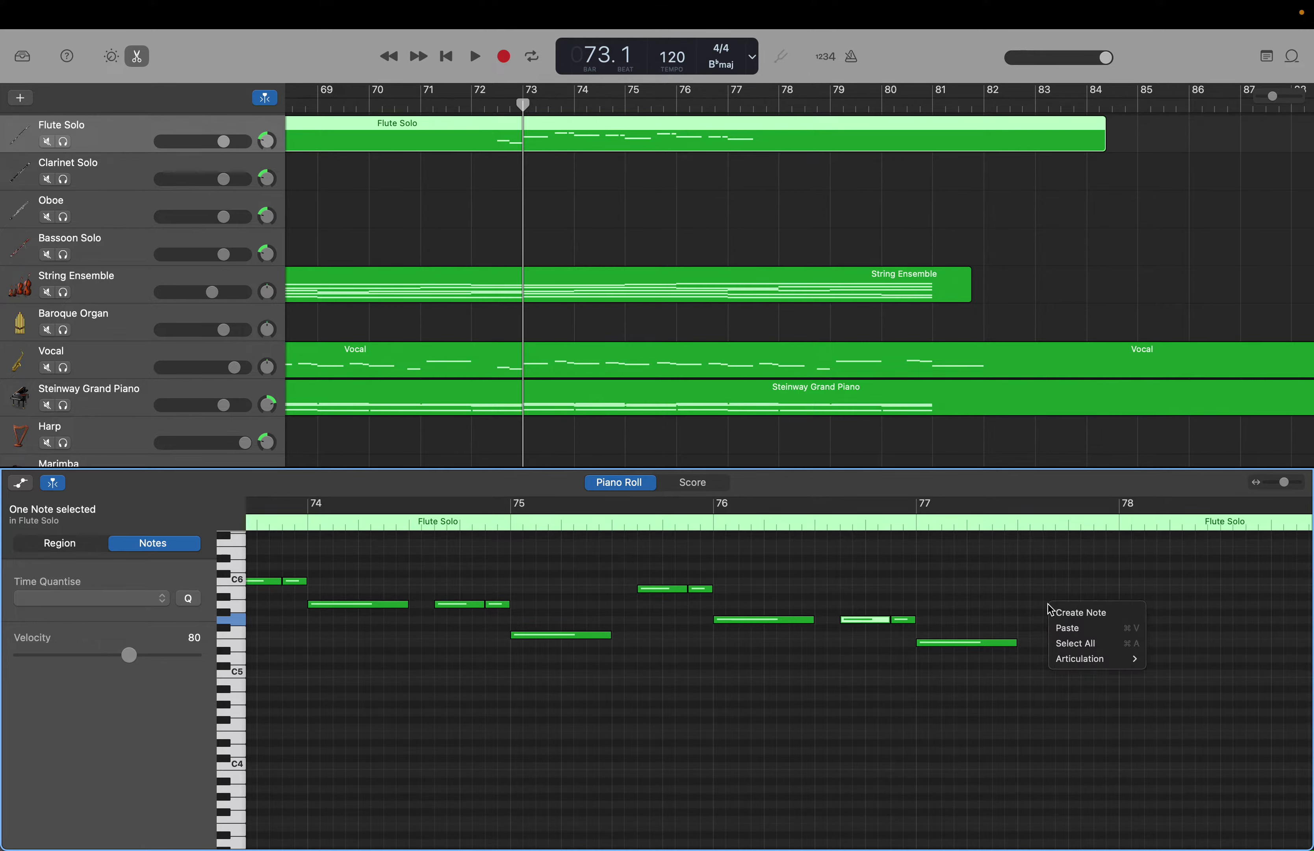
click(1069, 610)
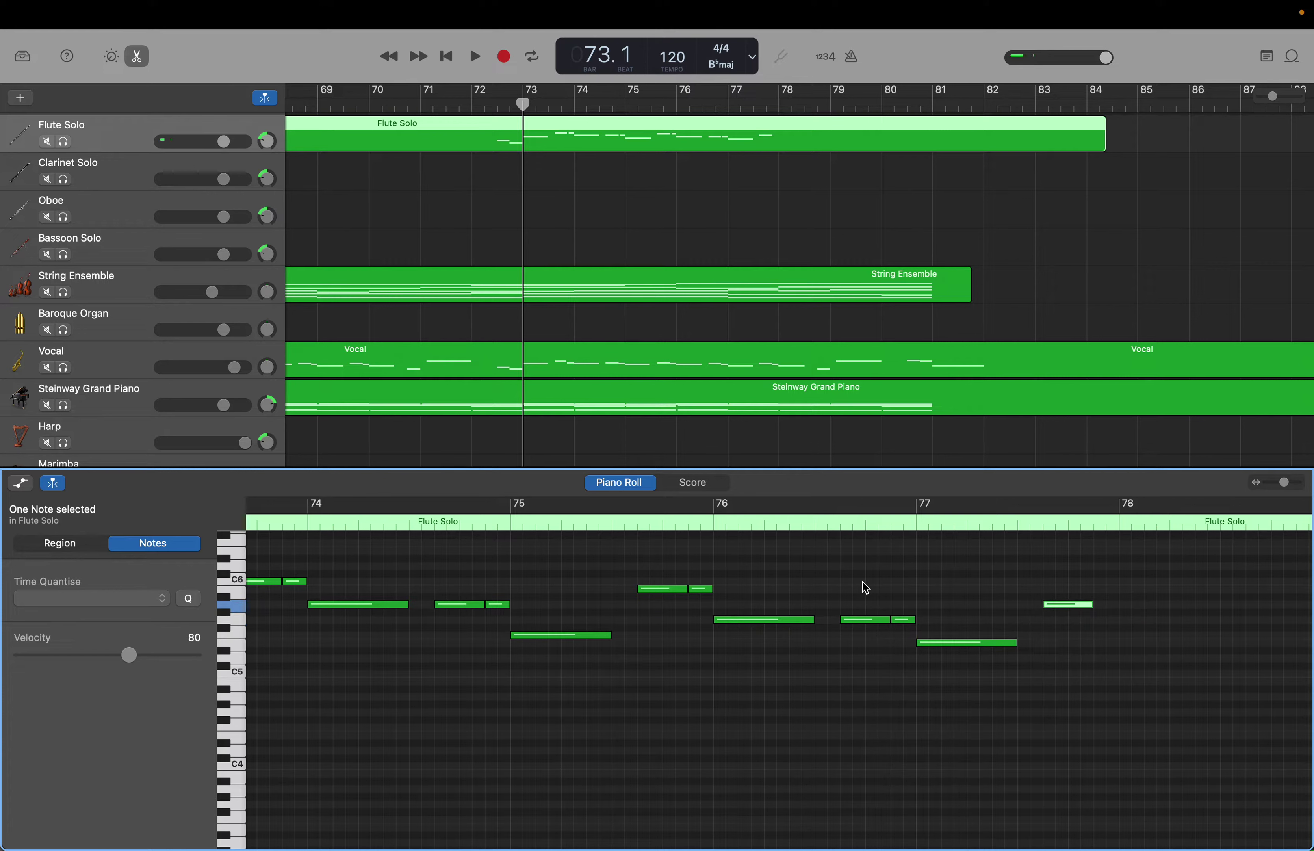
click(703, 590)
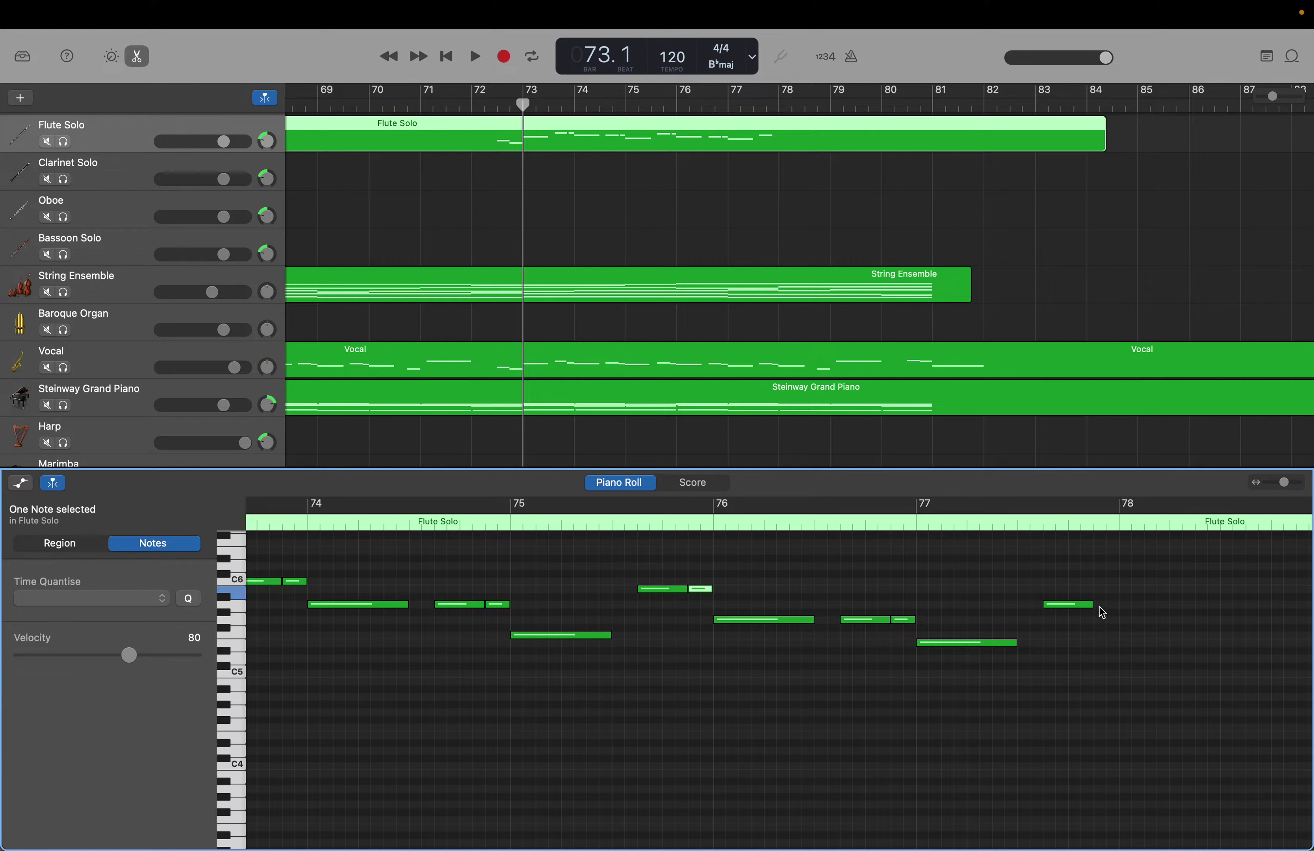
right_click(1100, 605)
click(1107, 612)
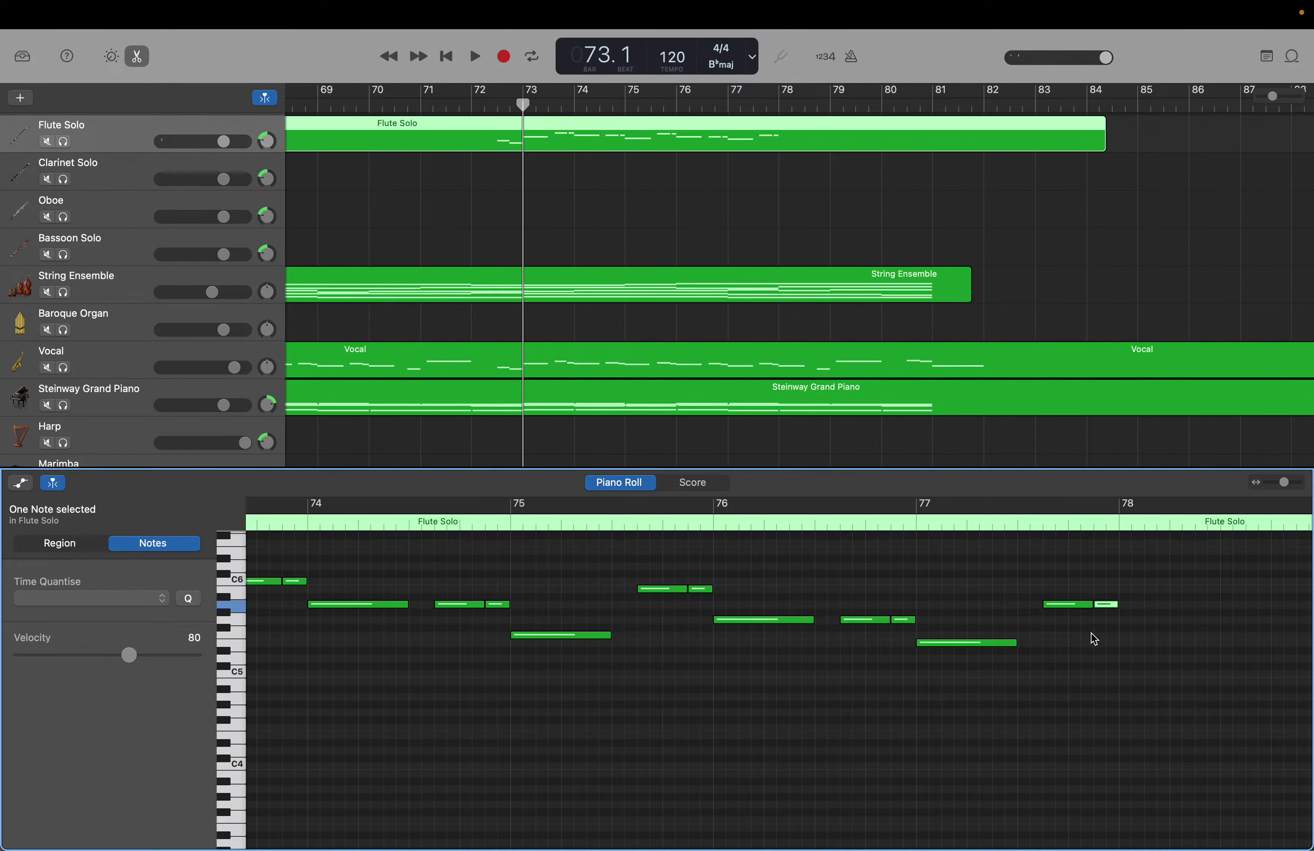
Create an F5 note at the start of bar 78 in the Flute Solo region and lengthen it to two beats.
scroll(1130, 656, right, 5)
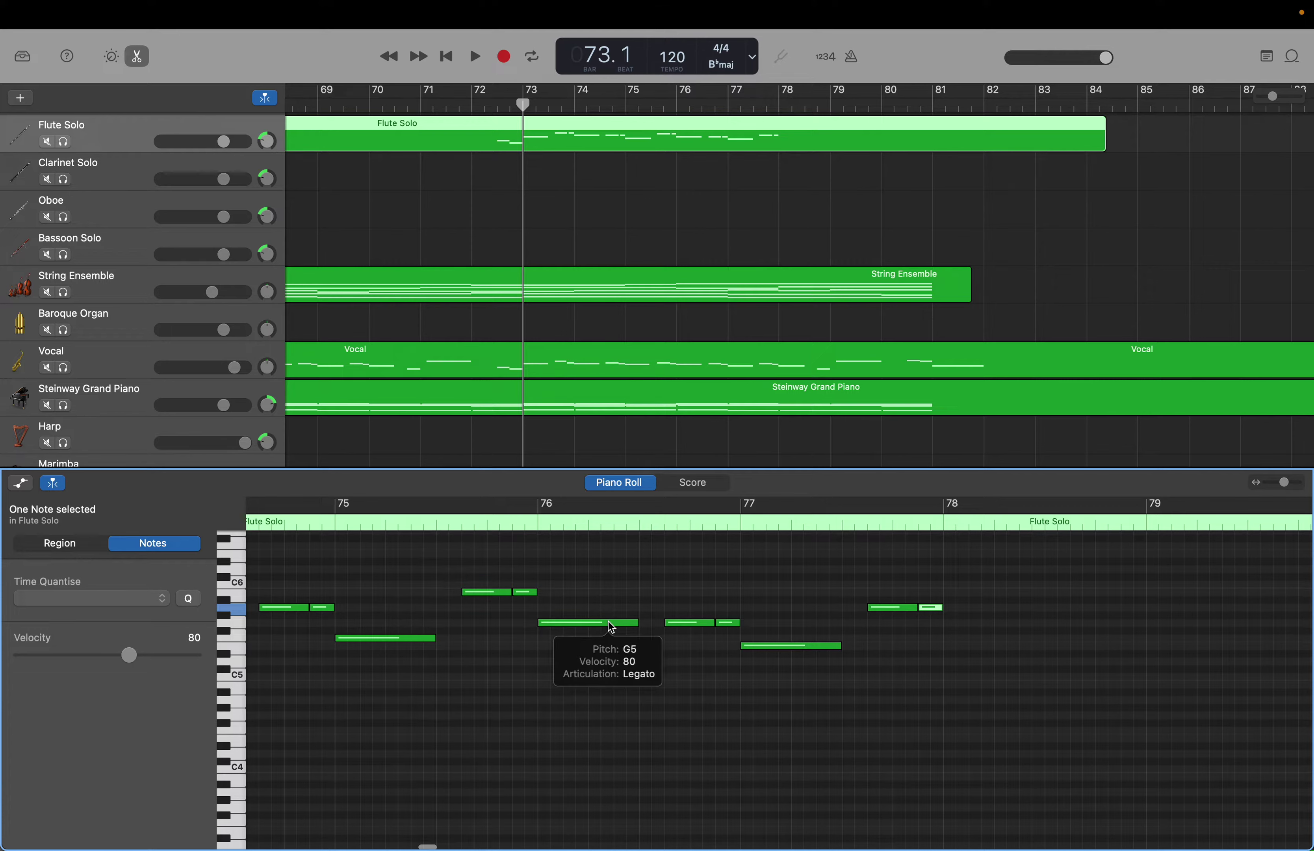
right_click(766, 651)
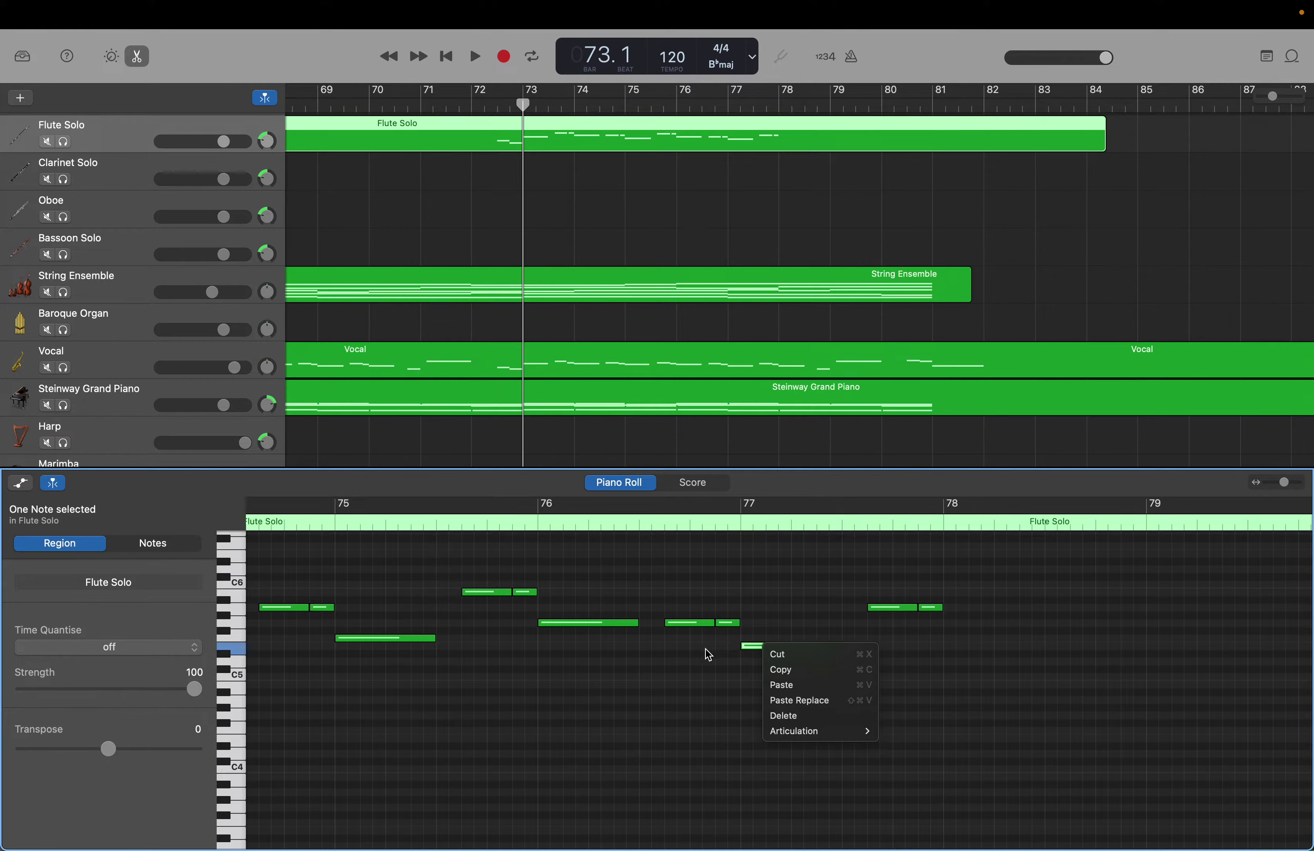
click(754, 649)
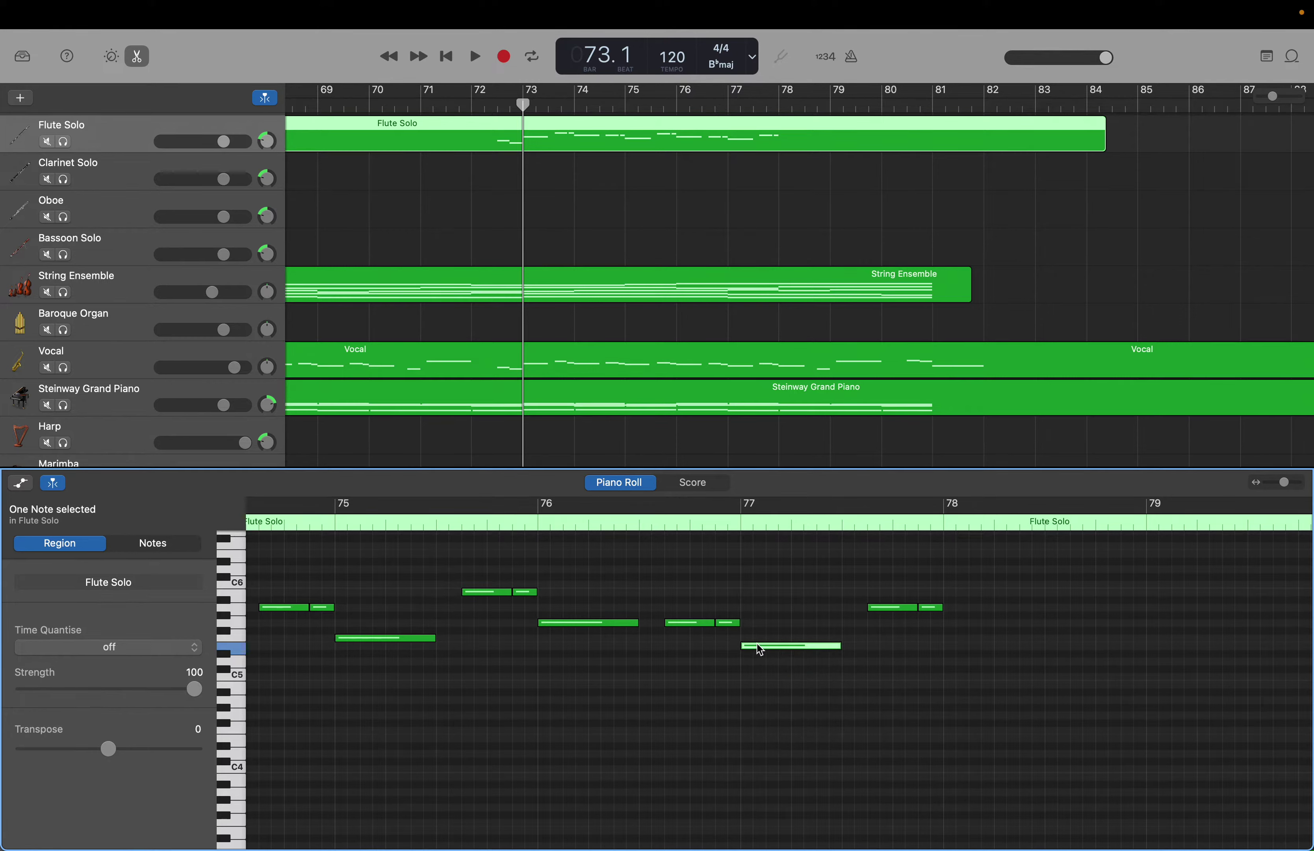
mouse_move(760, 649)
right_click(951, 642)
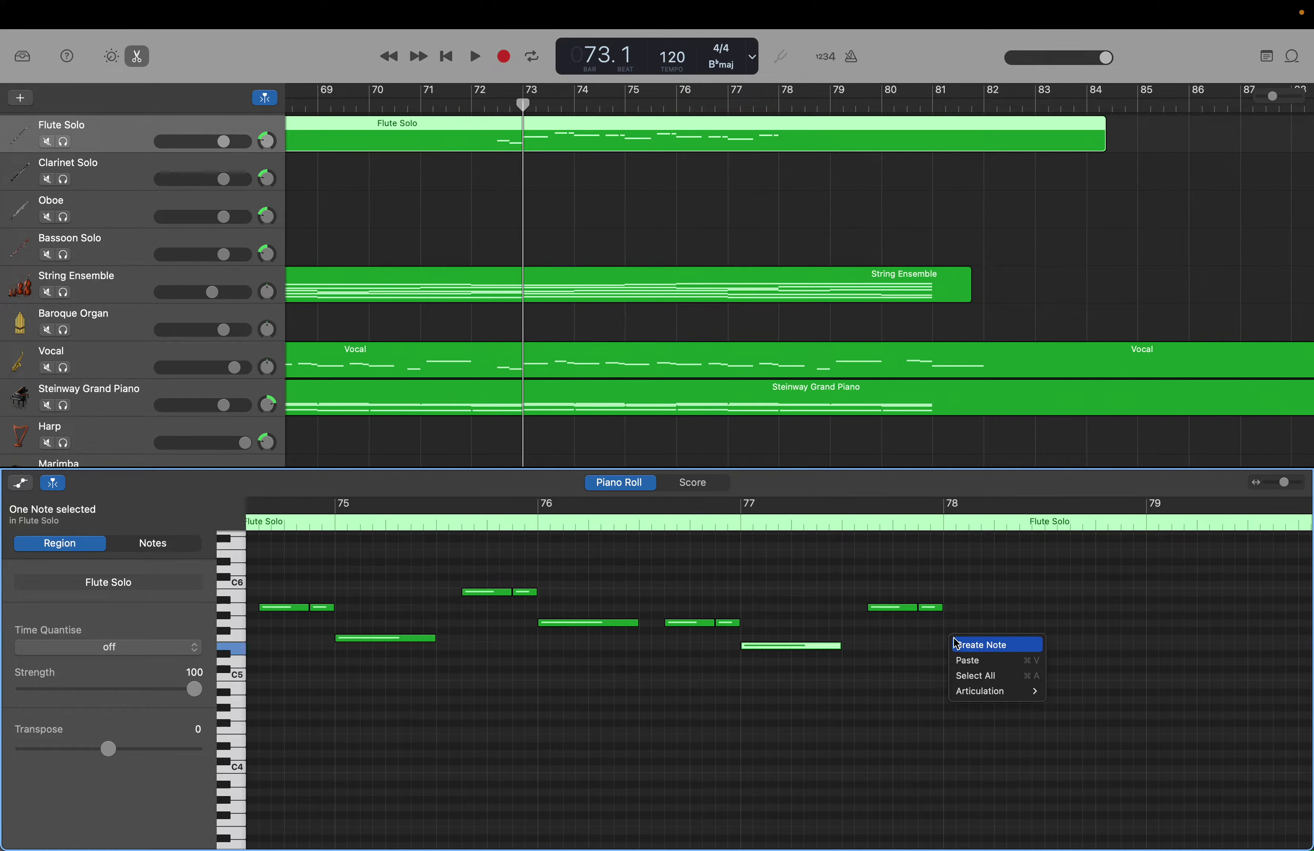
click(979, 643)
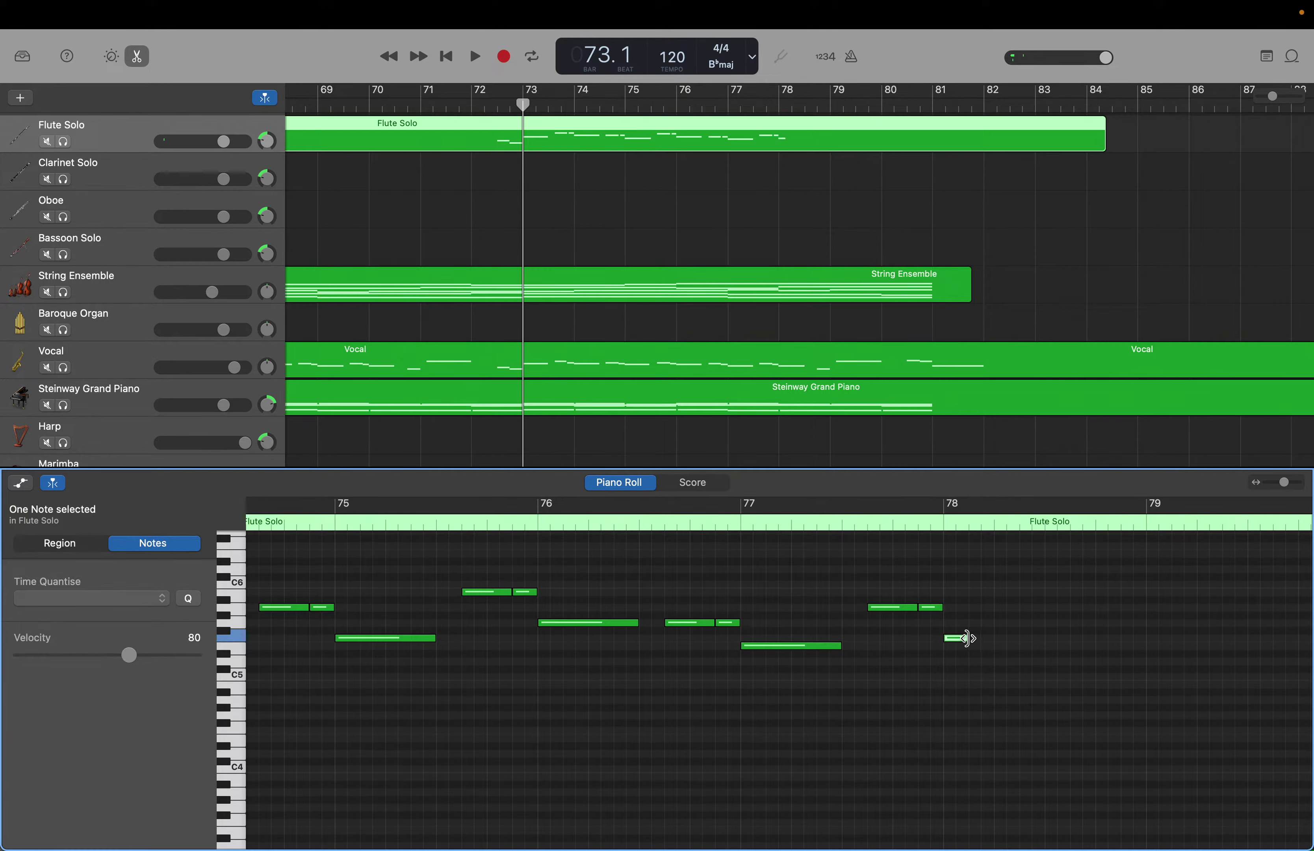
mouse_move(967, 638)
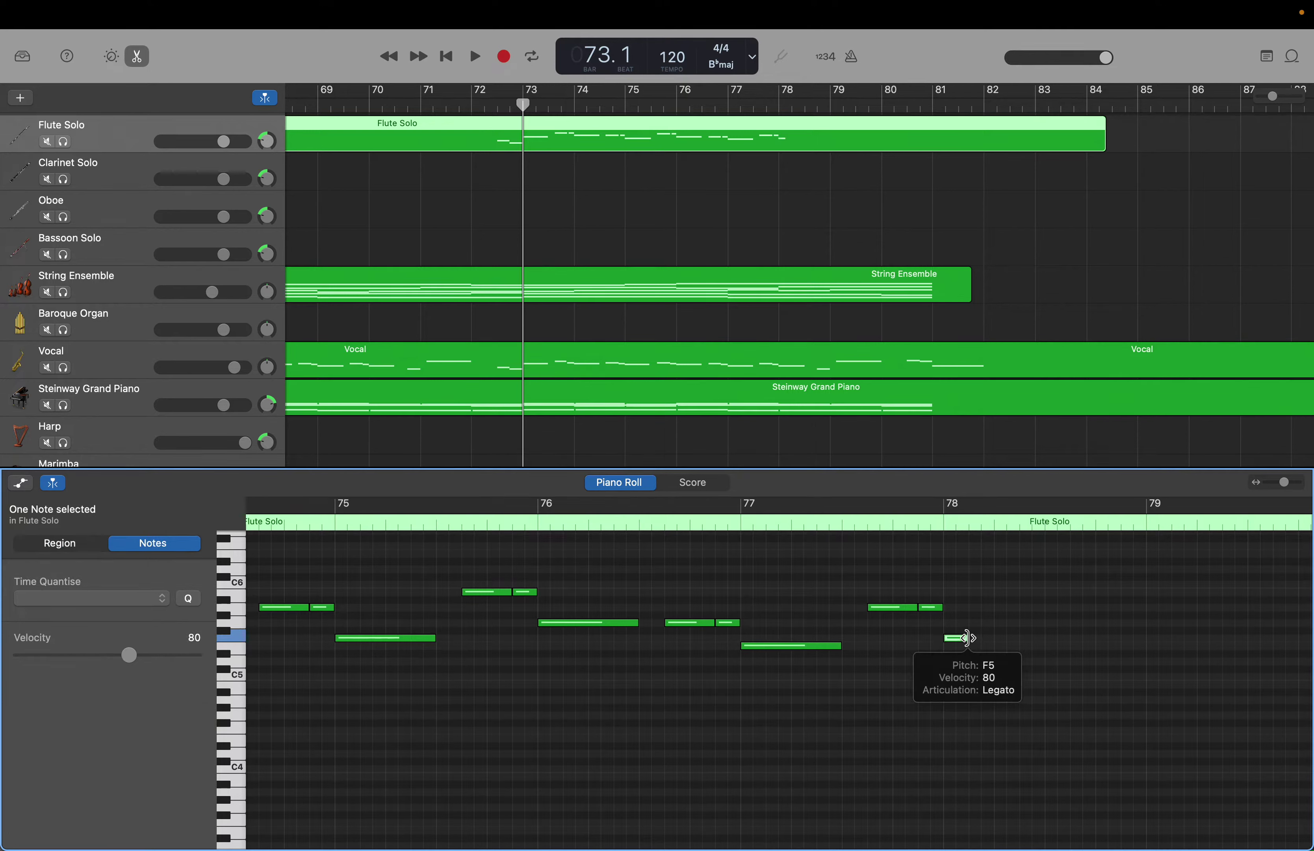
drag(967, 638, 1041, 641)
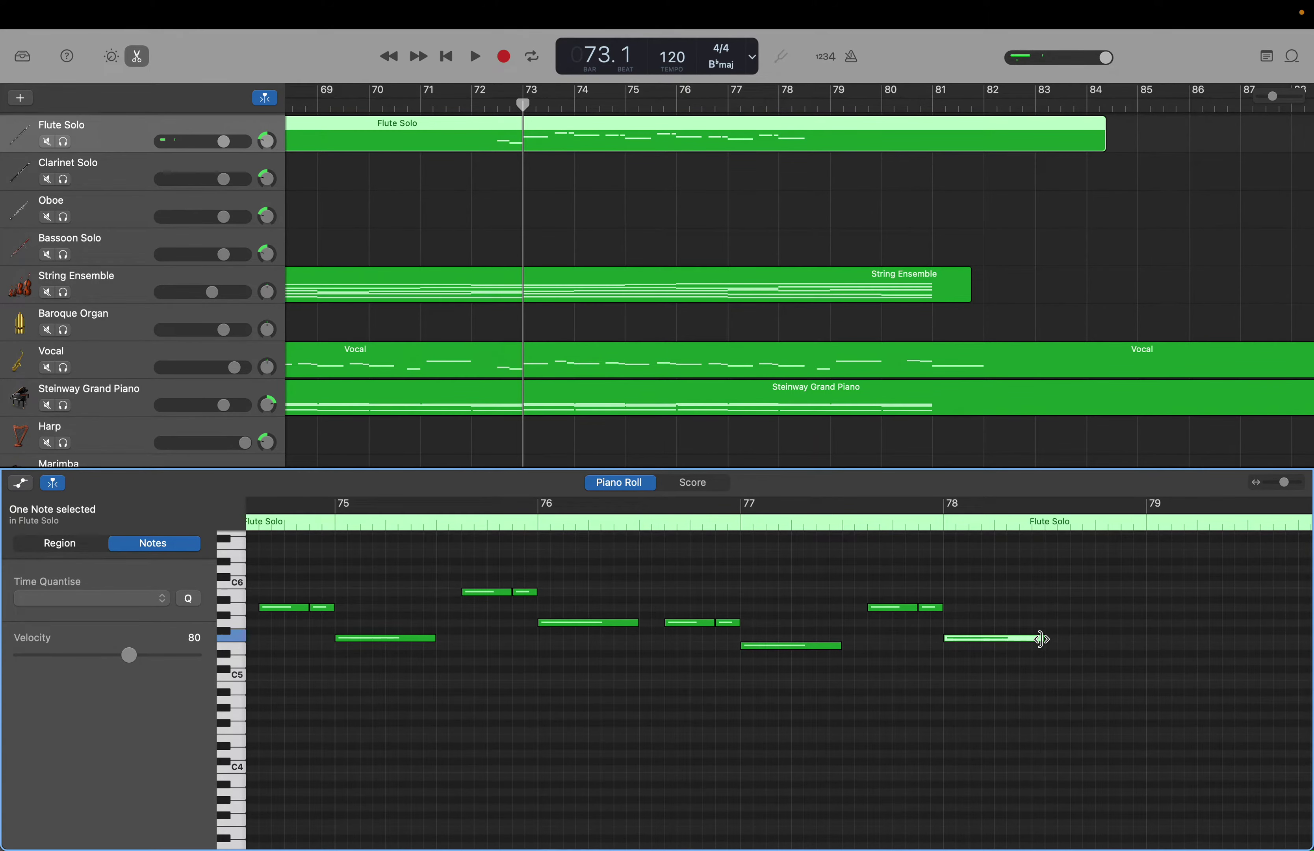
Add a one-beat D5 note on beat 4 of bar 78 in the Flute Solo region.
scroll(1037, 633, down, 1)
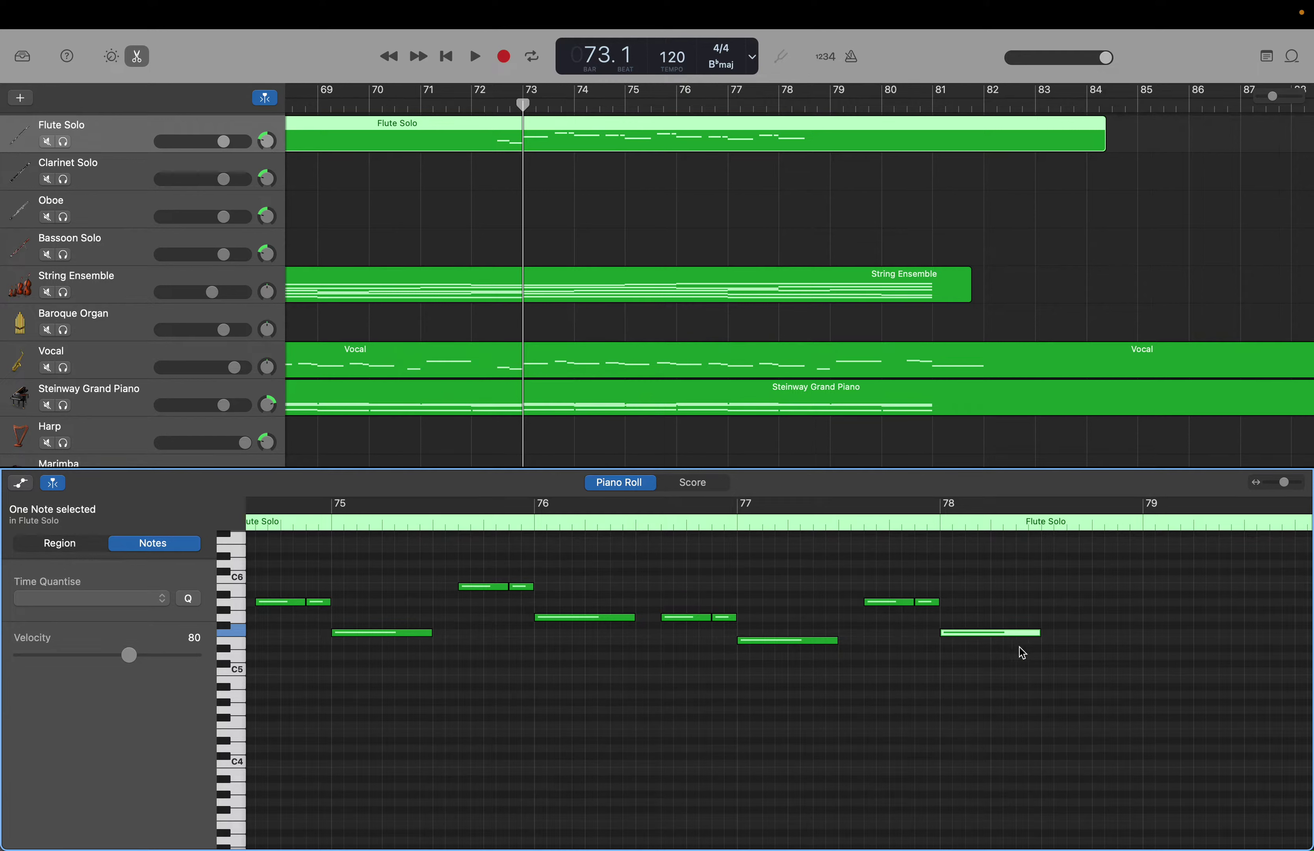
click(890, 602)
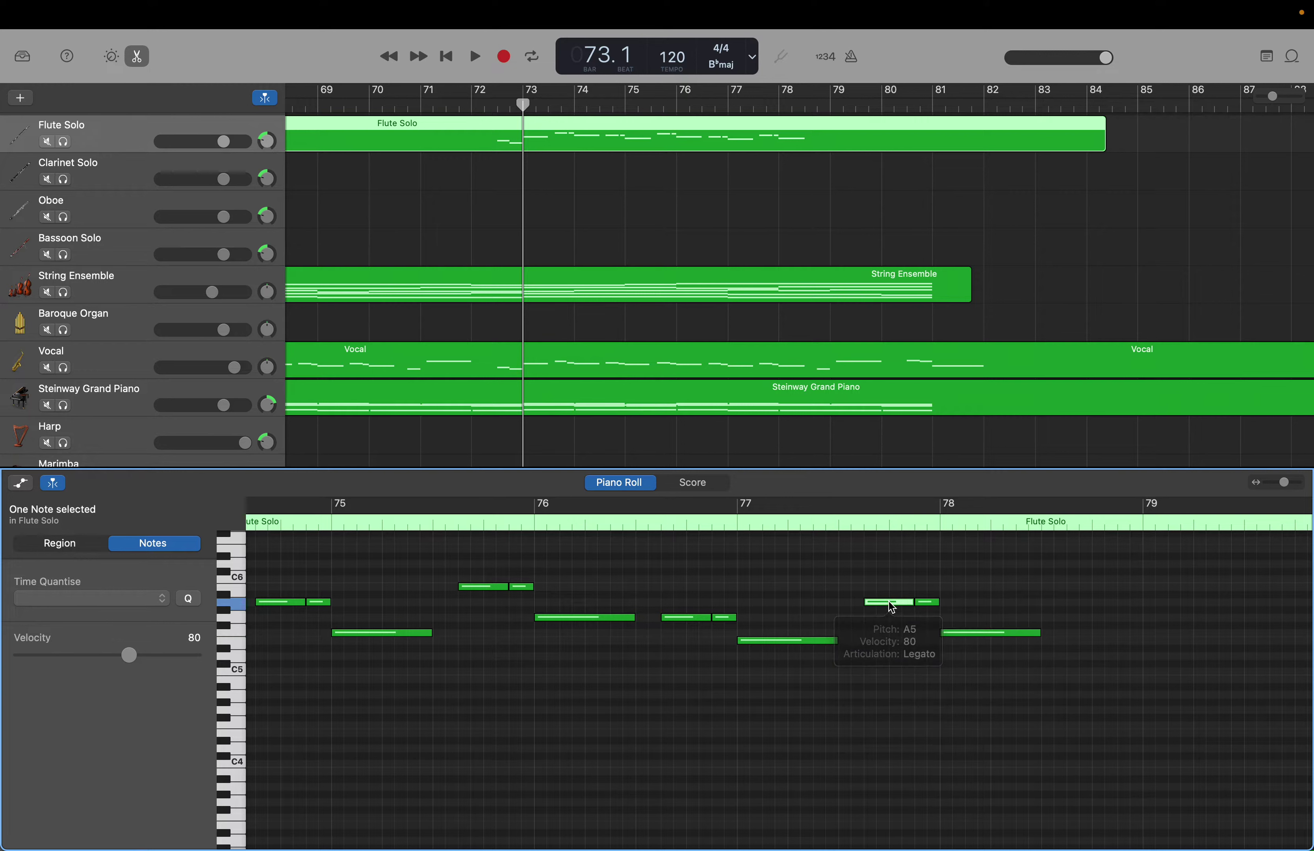
right_click(1098, 654)
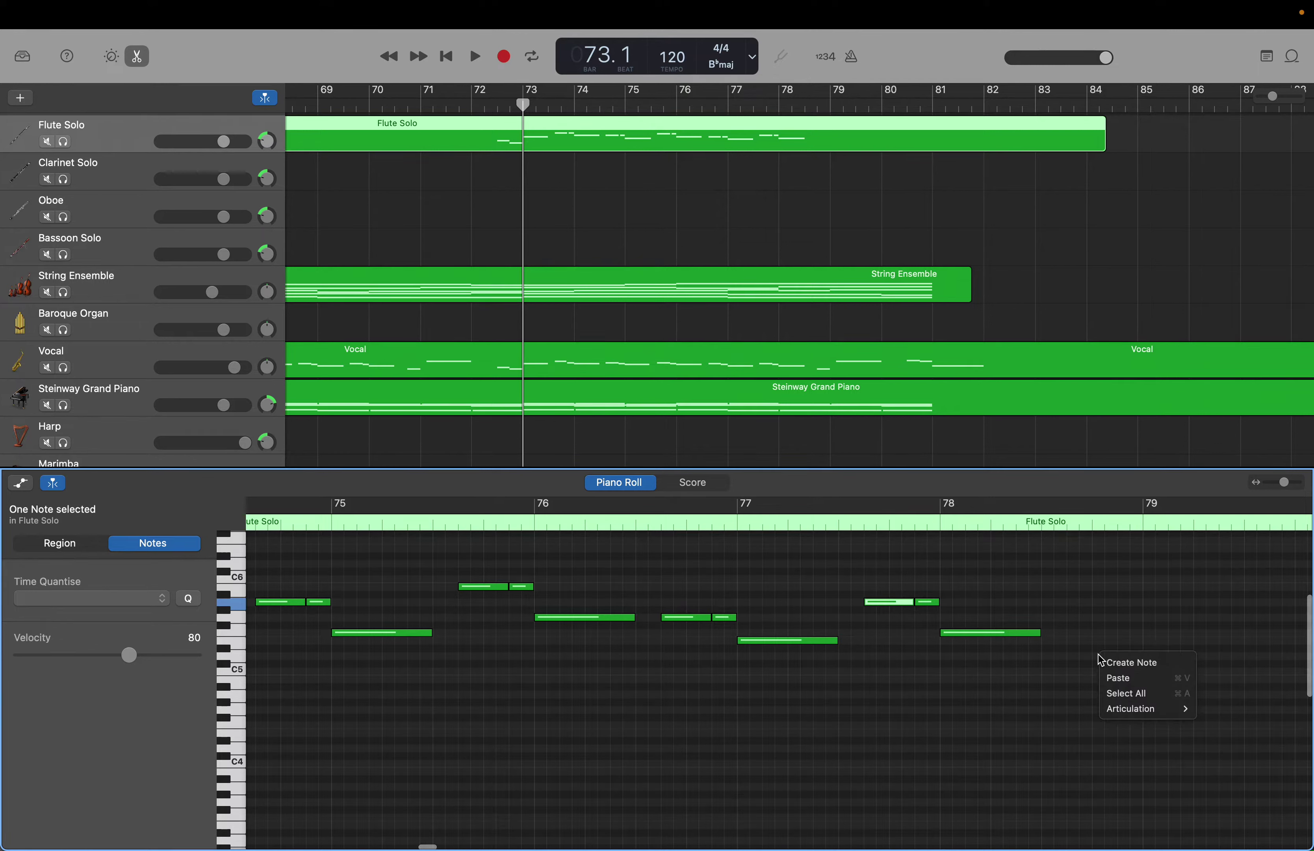
click(1099, 655)
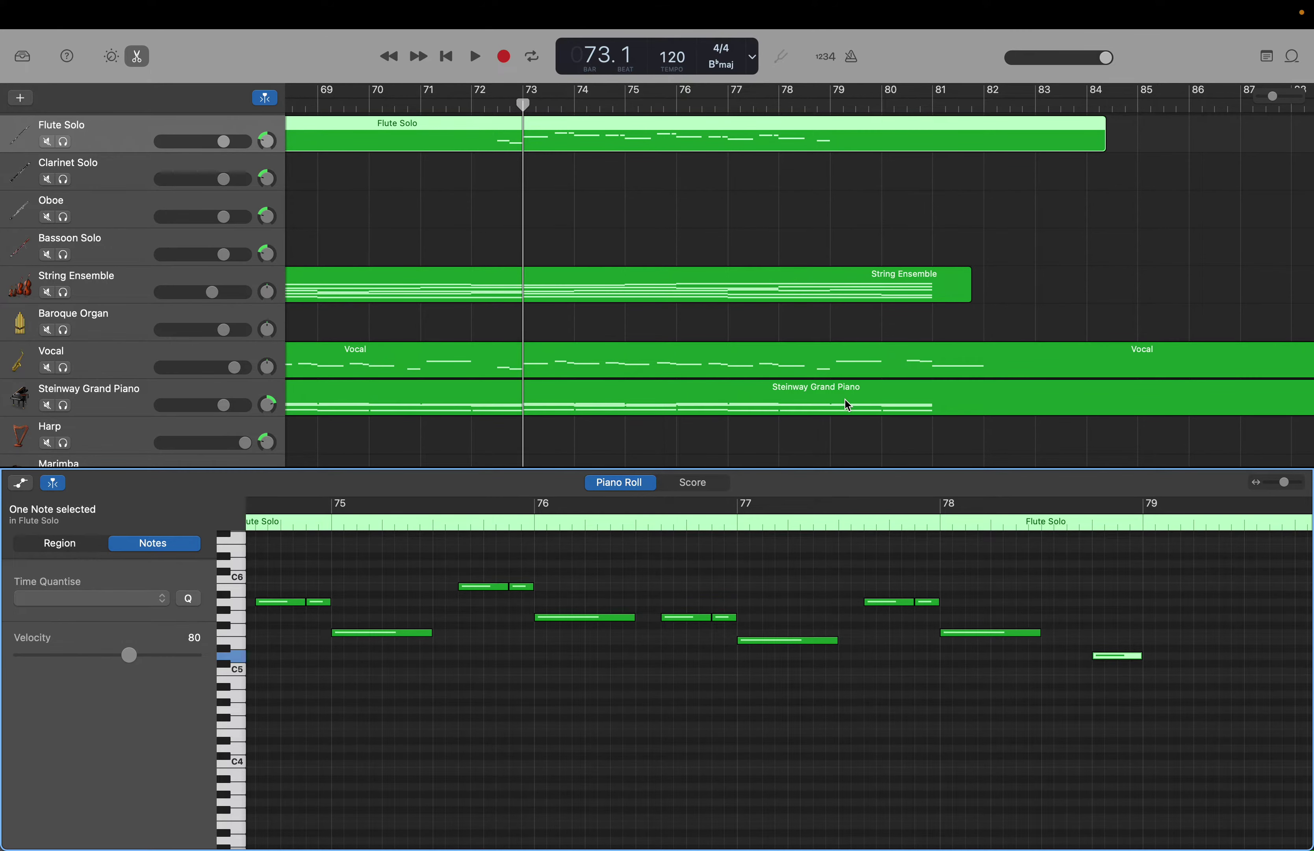
Create an E6 note halfway through beat 1 of bar 79 and extend it to the bar's end, three and a half beats long.
scroll(1069, 576, right, 3)
scroll(1070, 577, up, 1)
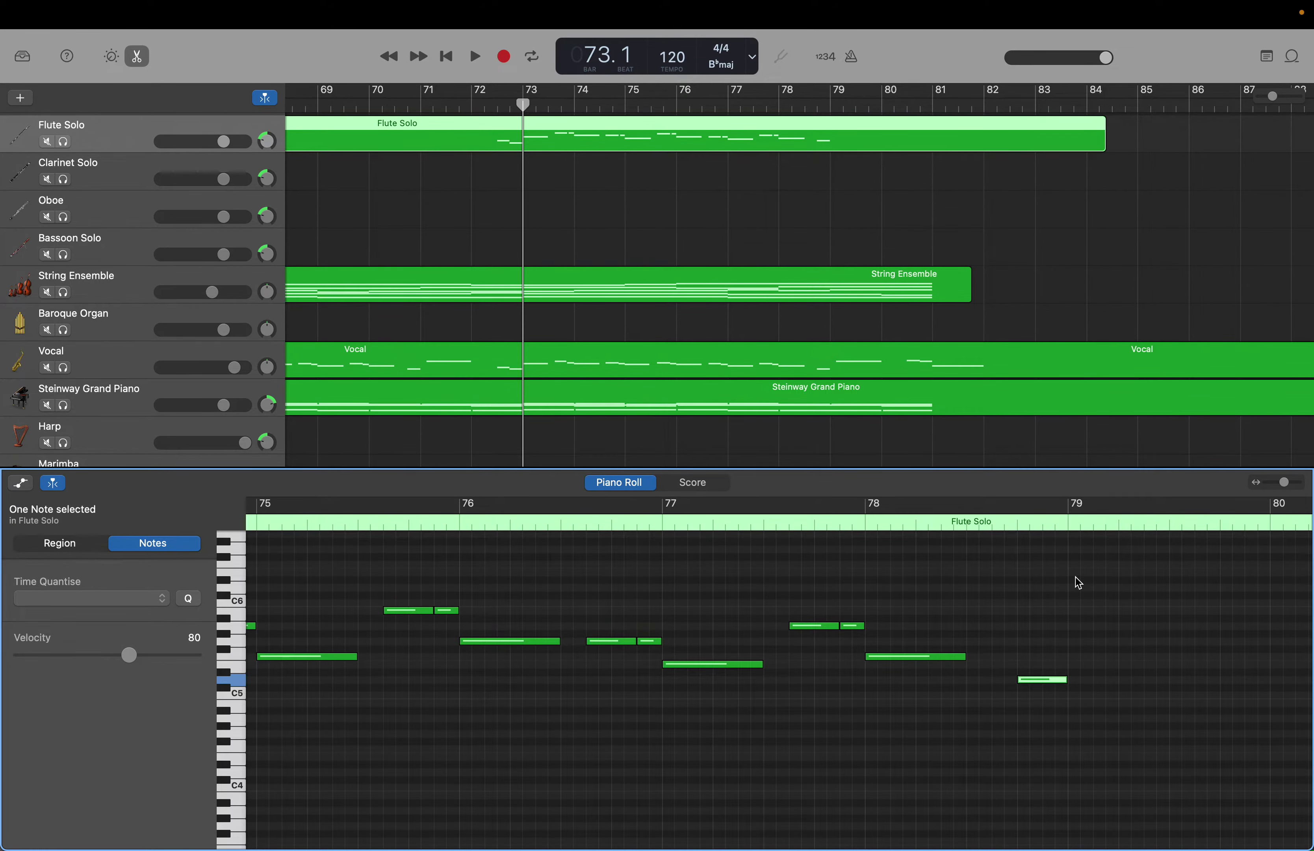
right_click(1101, 578)
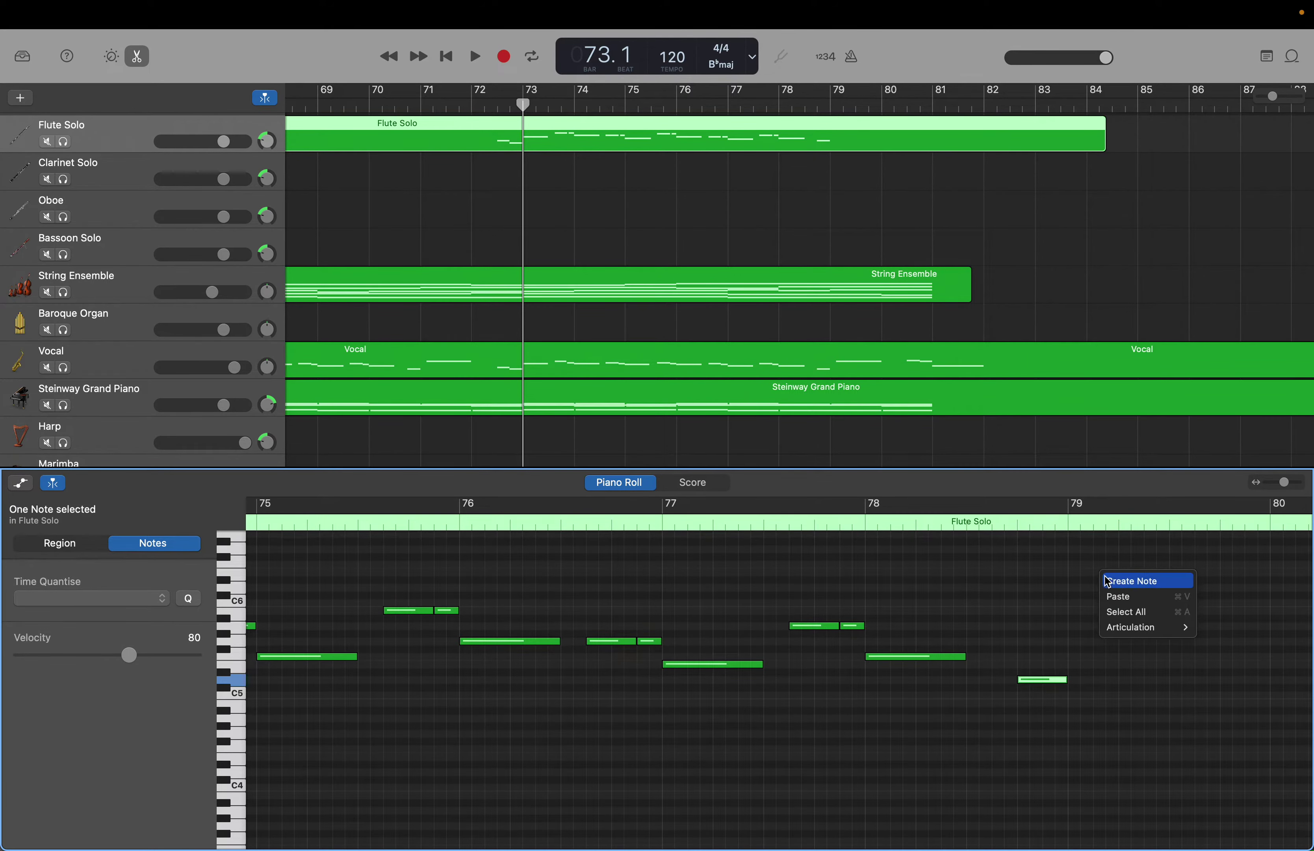
click(1109, 579)
scroll(1114, 579, right, 2)
scroll(1113, 579, right, 3)
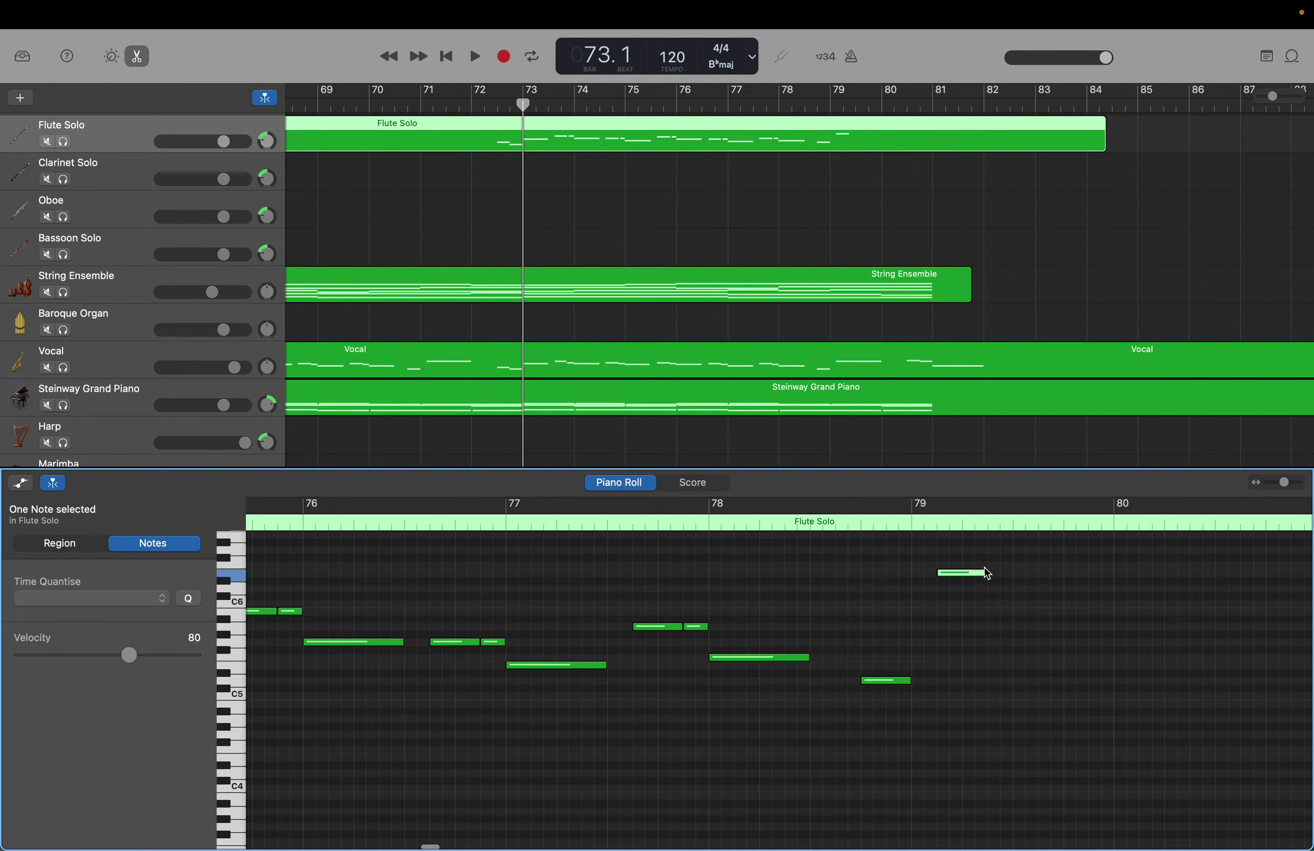
drag(983, 570, 1109, 575)
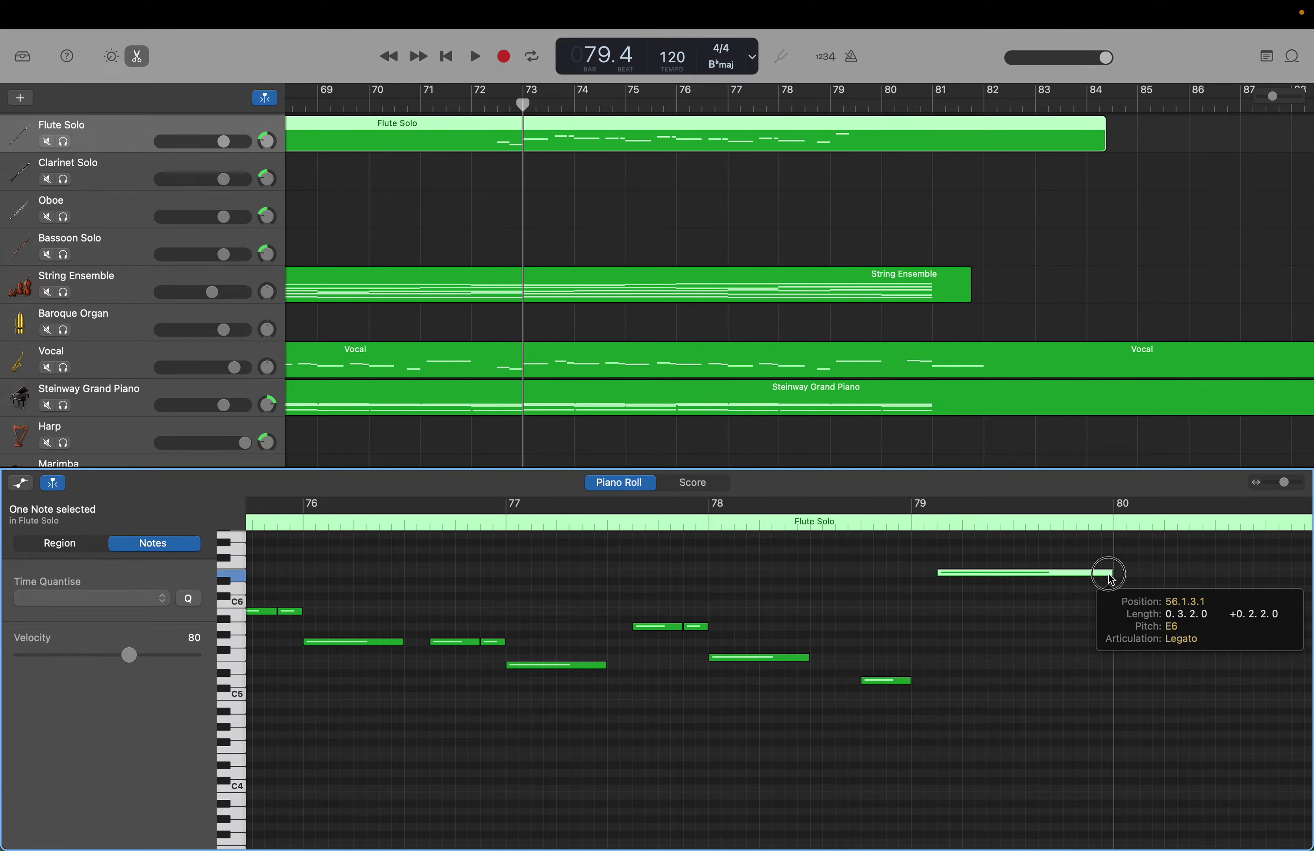
drag(1111, 578, 1111, 578)
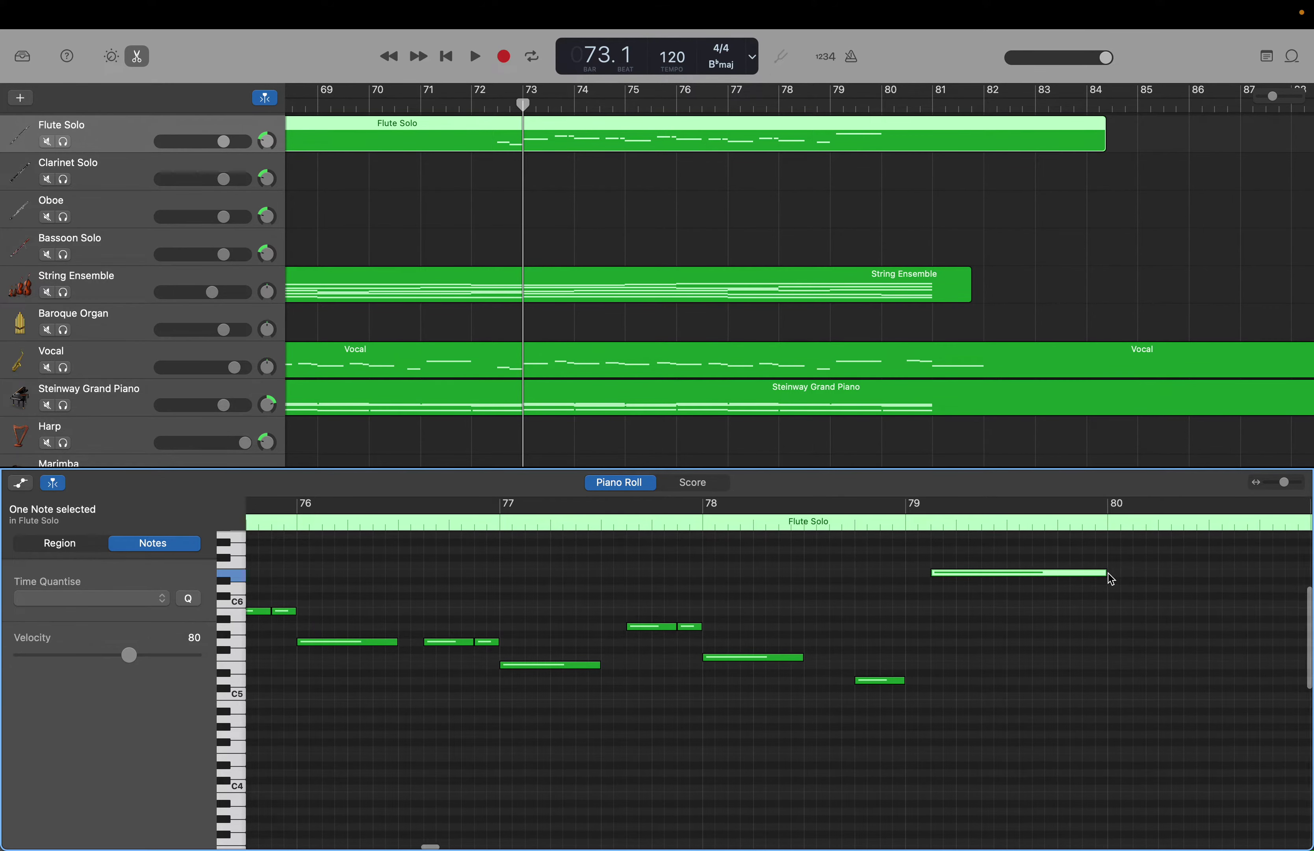
Create a one-beat C7 note on beat 3 of bar 80 in the Flute Solo region.
scroll(1111, 578, right, 5)
scroll(1110, 578, right, 3)
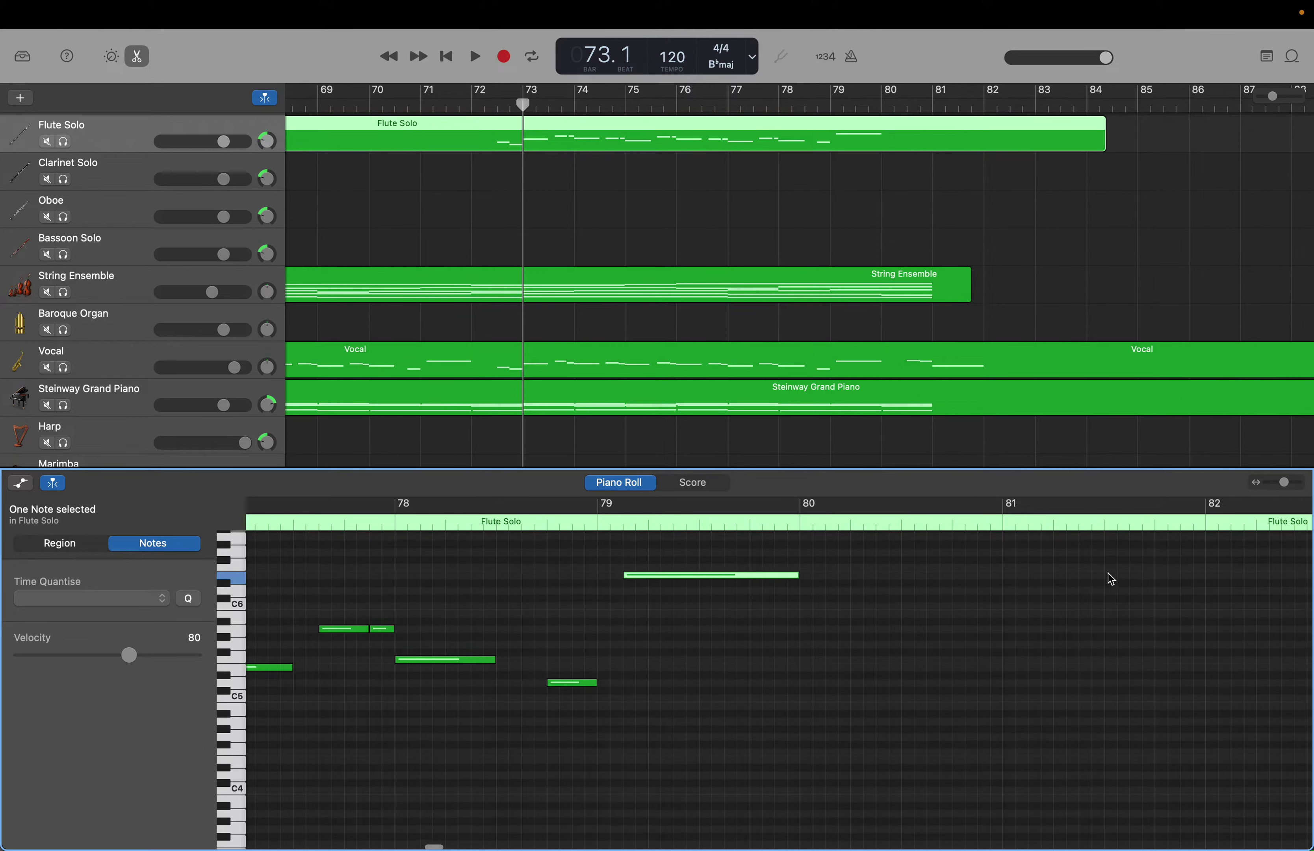
scroll(1111, 577, up, 2)
scroll(1110, 576, up, 2)
scroll(1109, 576, right, 1)
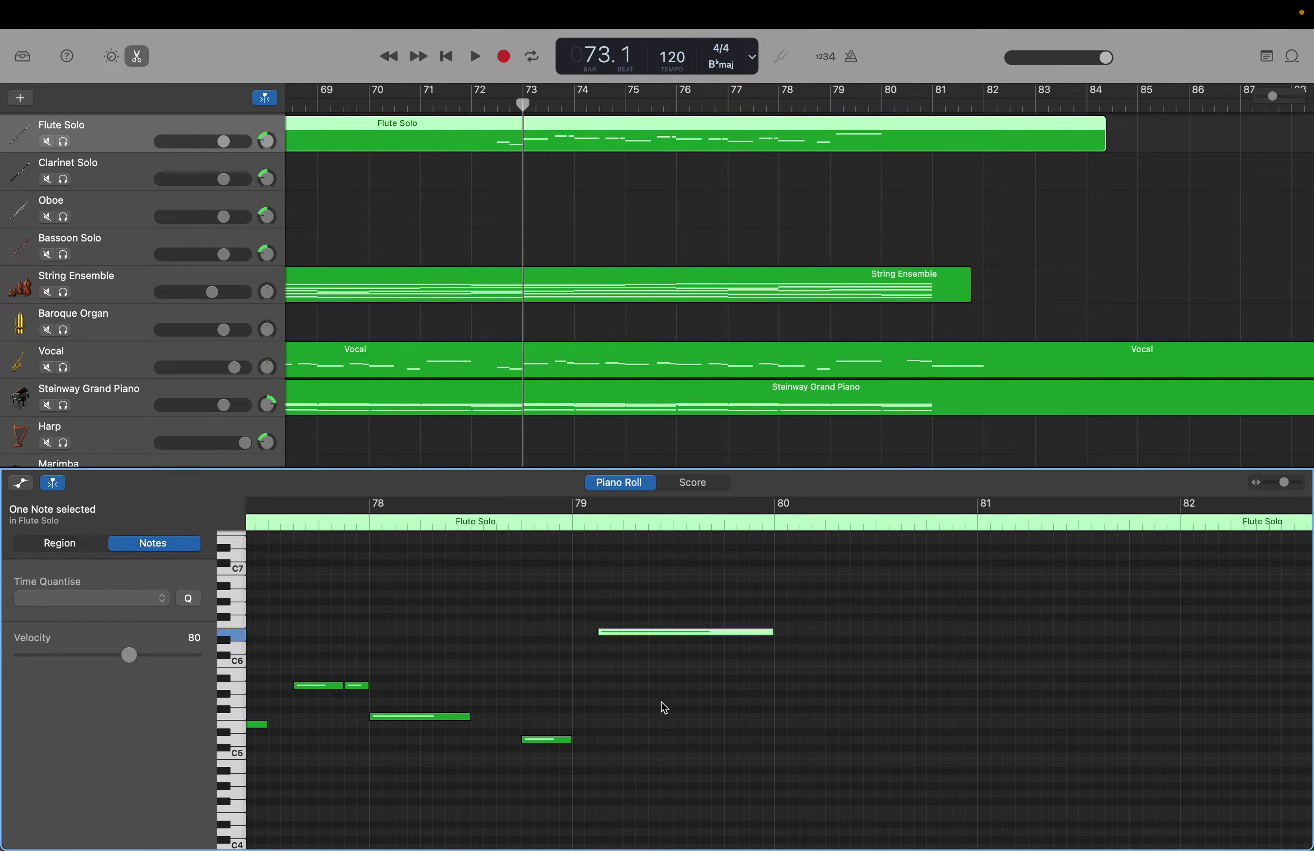
click(546, 740)
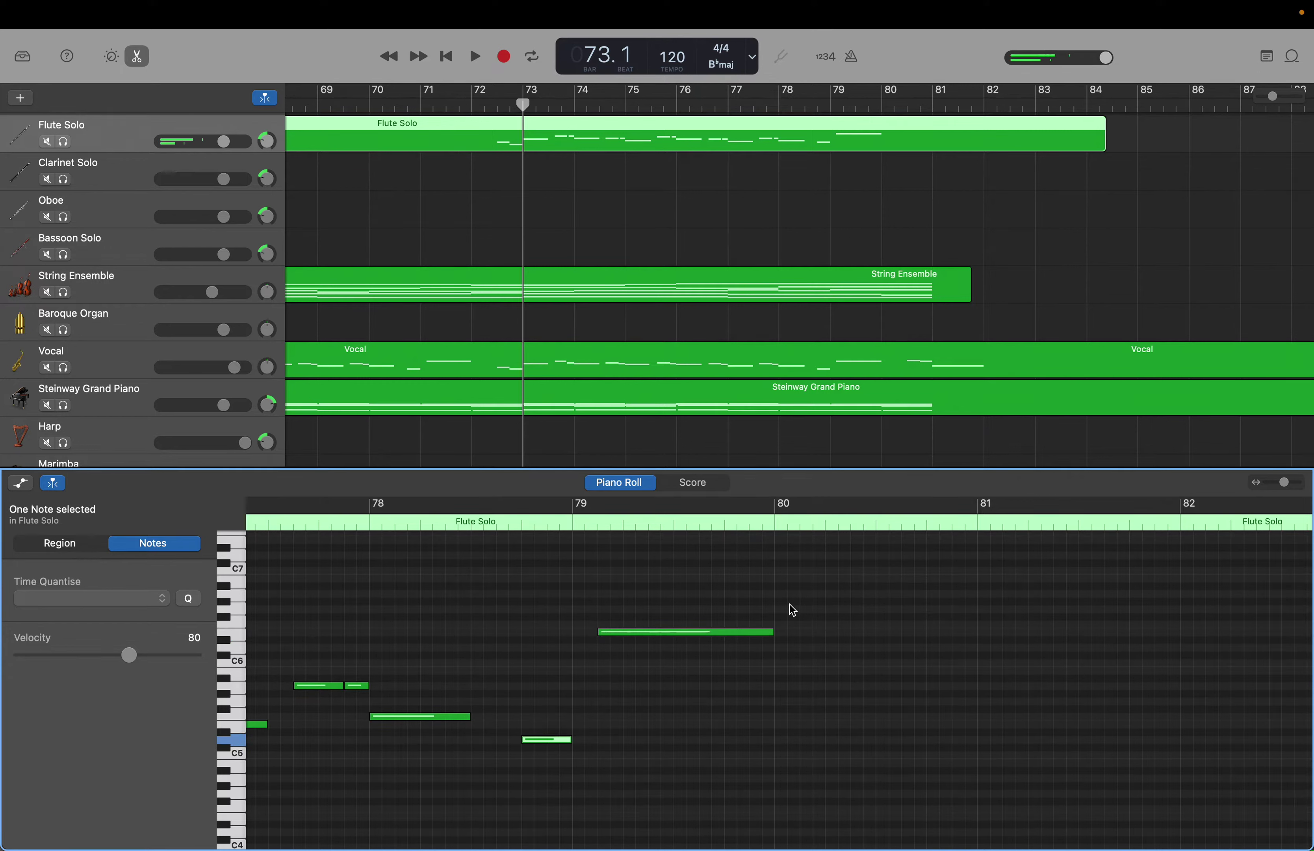
right_click(884, 573)
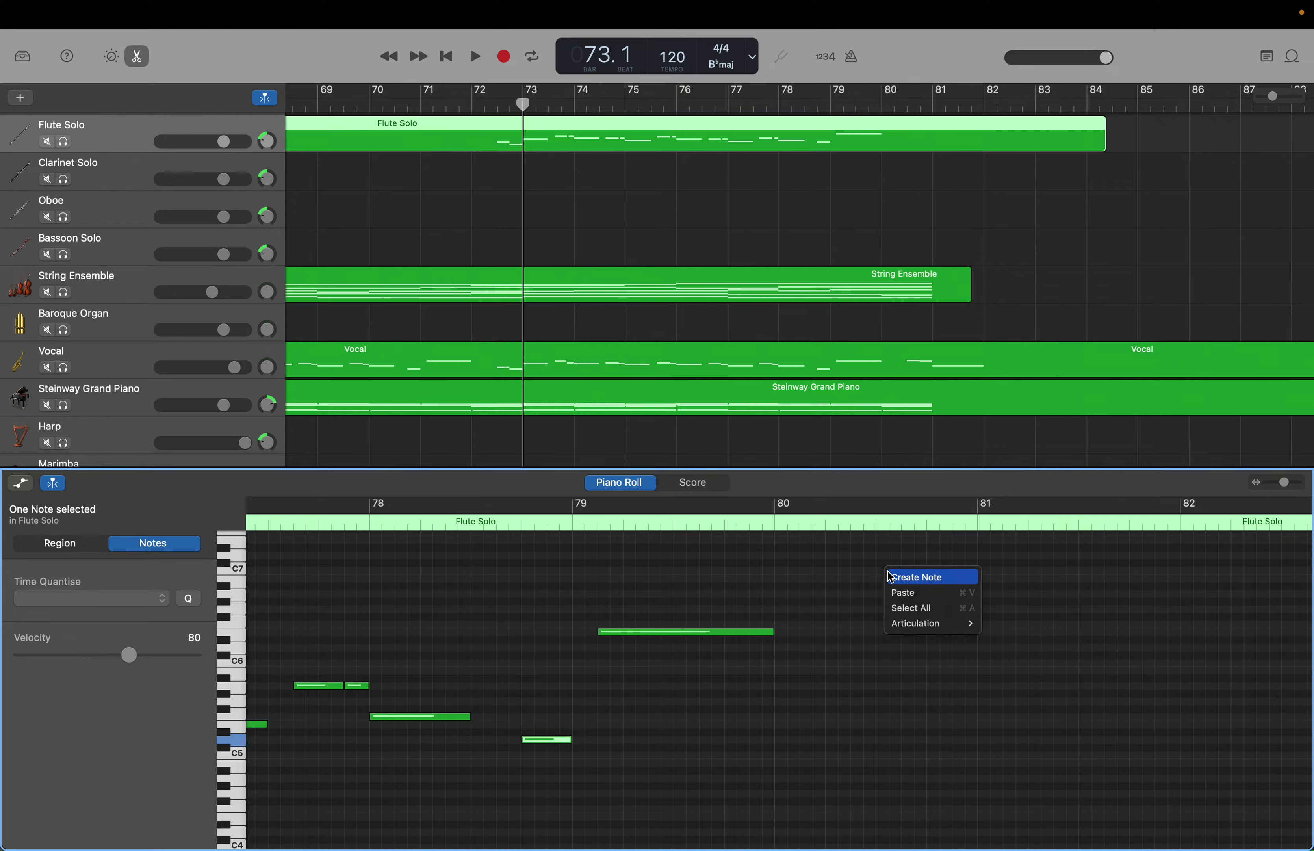
click(890, 577)
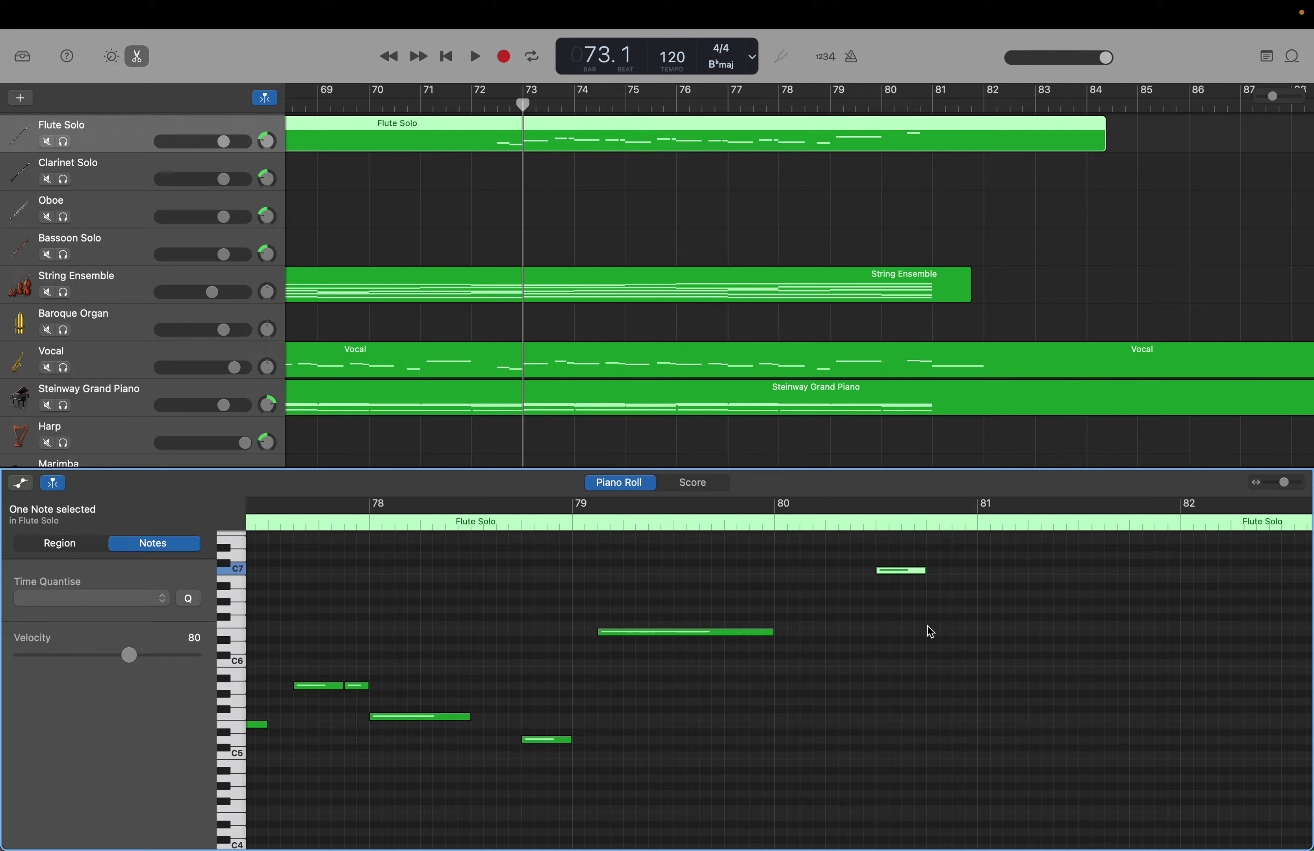
Lower the bar 80 note to E6 and the long bar 79 note to D6.
click(896, 571)
scroll(898, 572, down, 1)
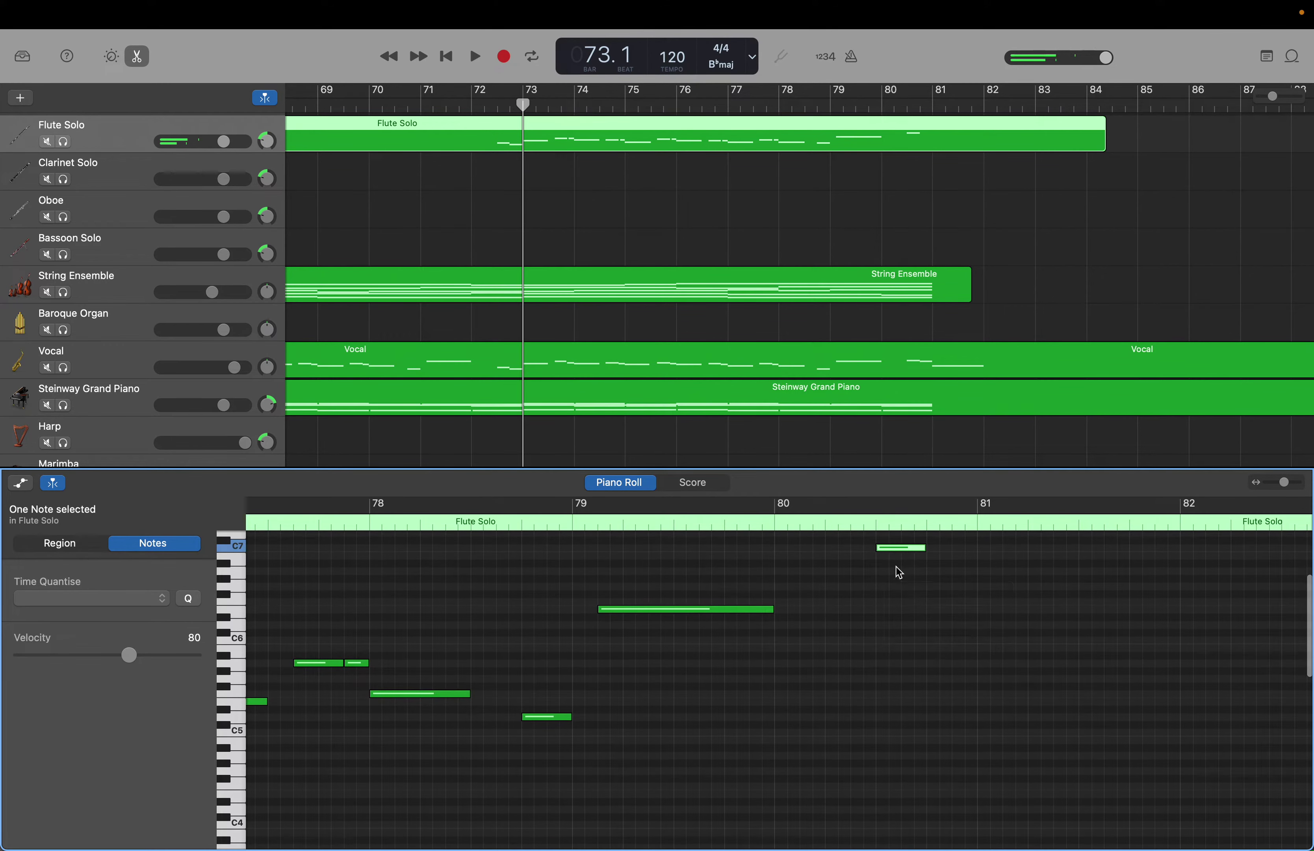
scroll(896, 571, up, 2)
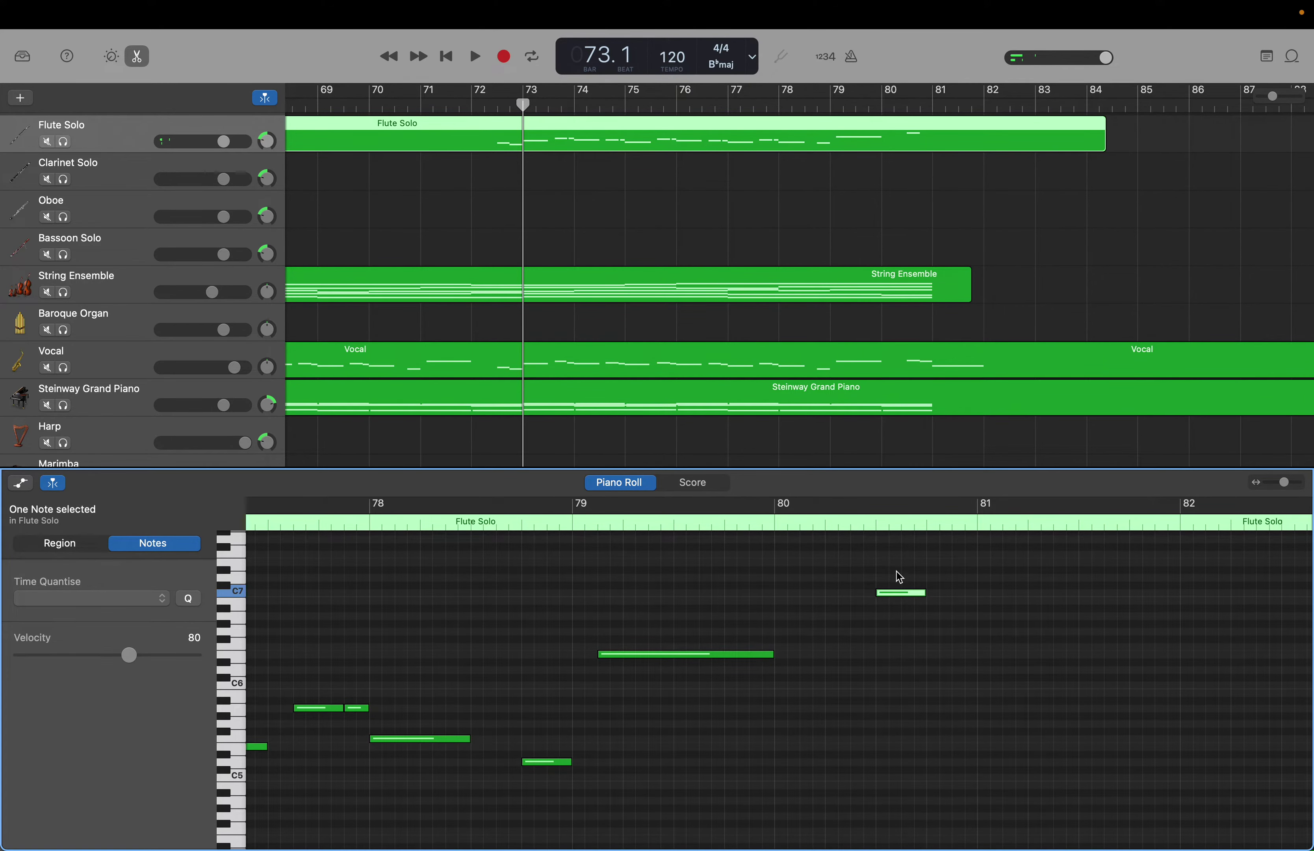
mouse_move(903, 596)
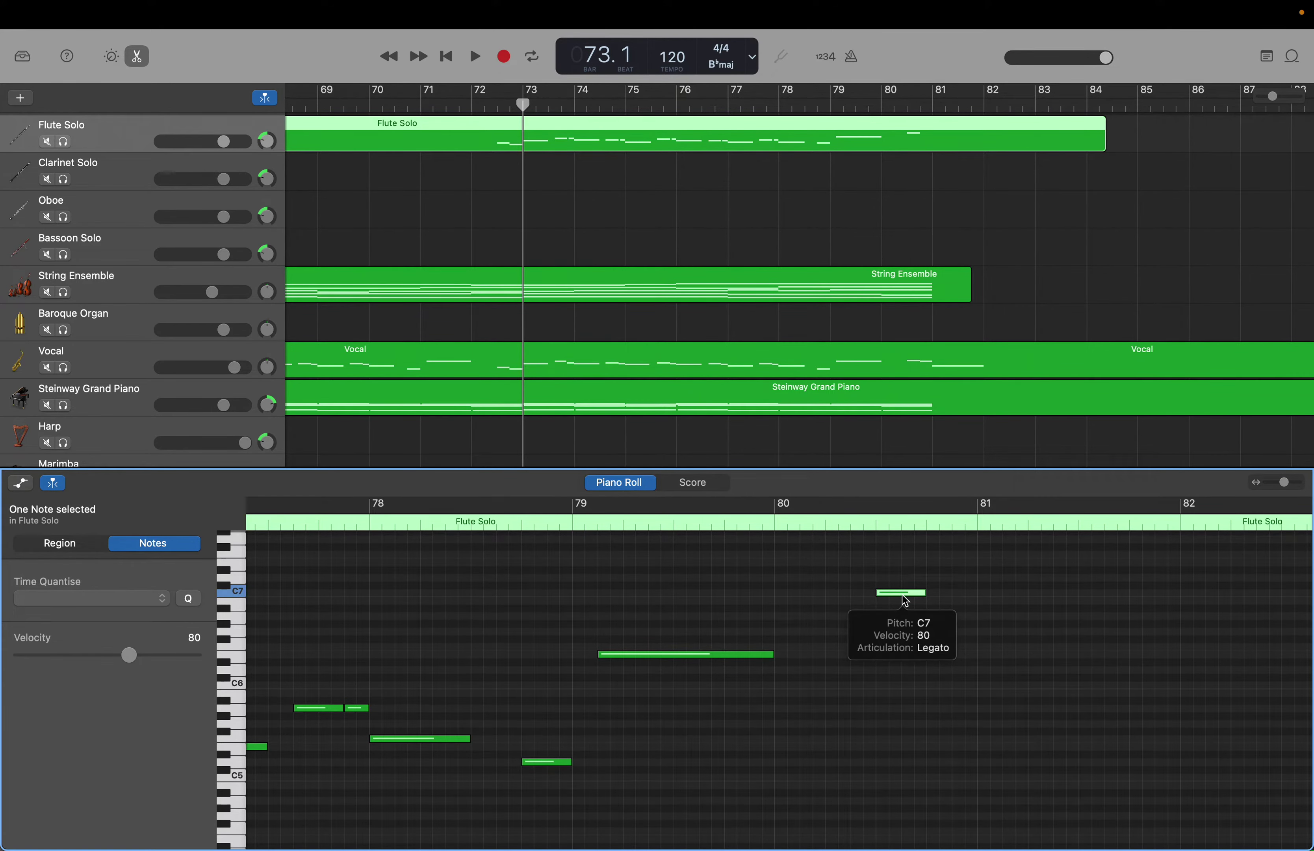
drag(902, 594, 908, 659)
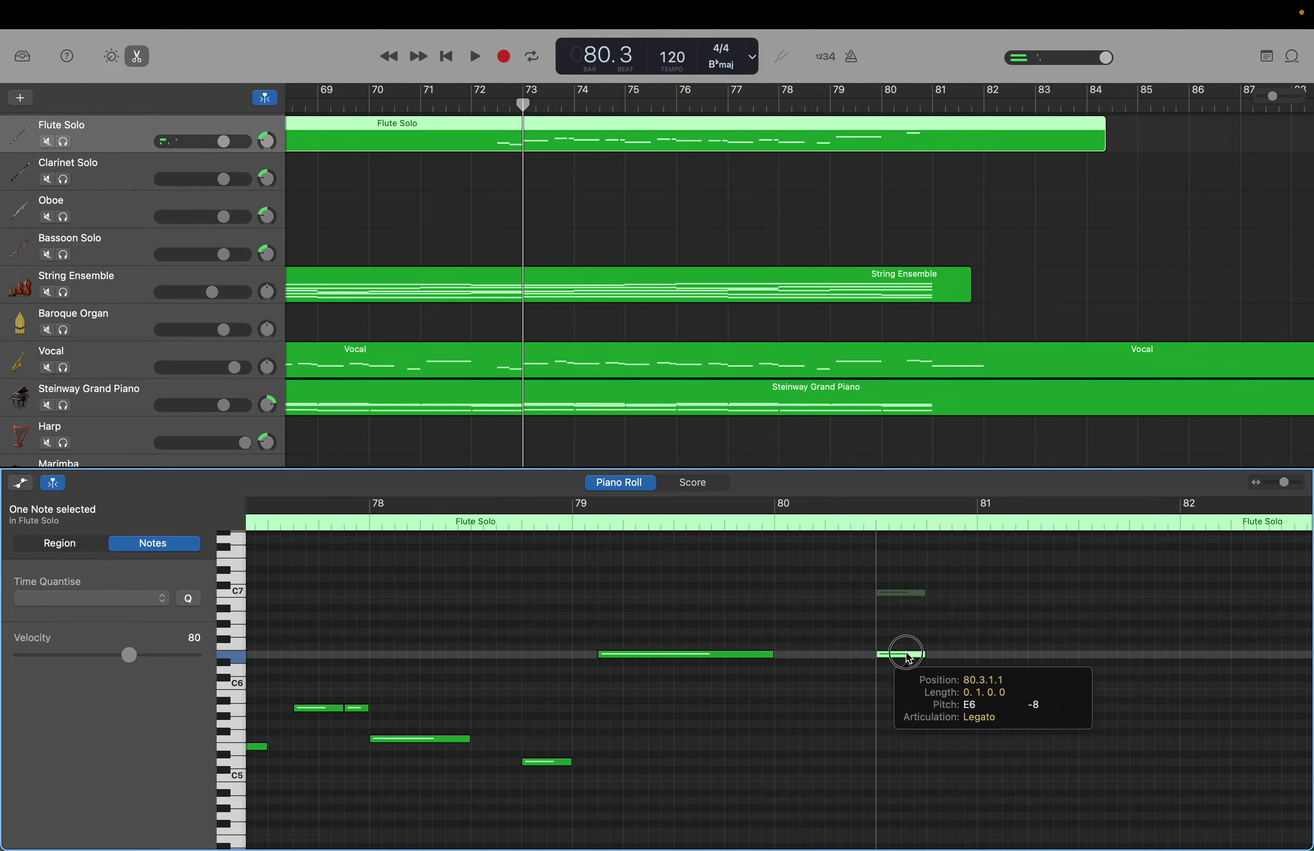
drag(909, 657, 909, 659)
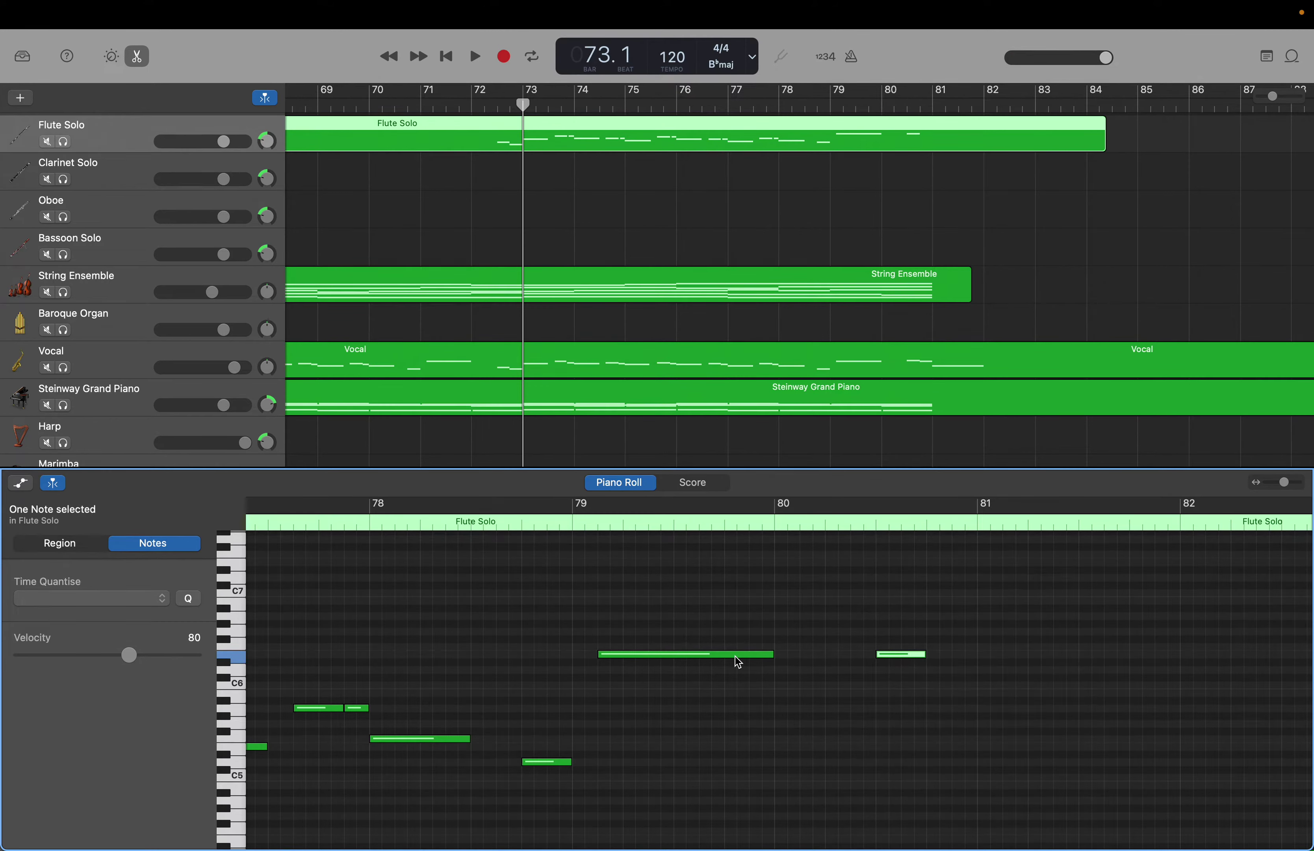
drag(738, 662, 739, 673)
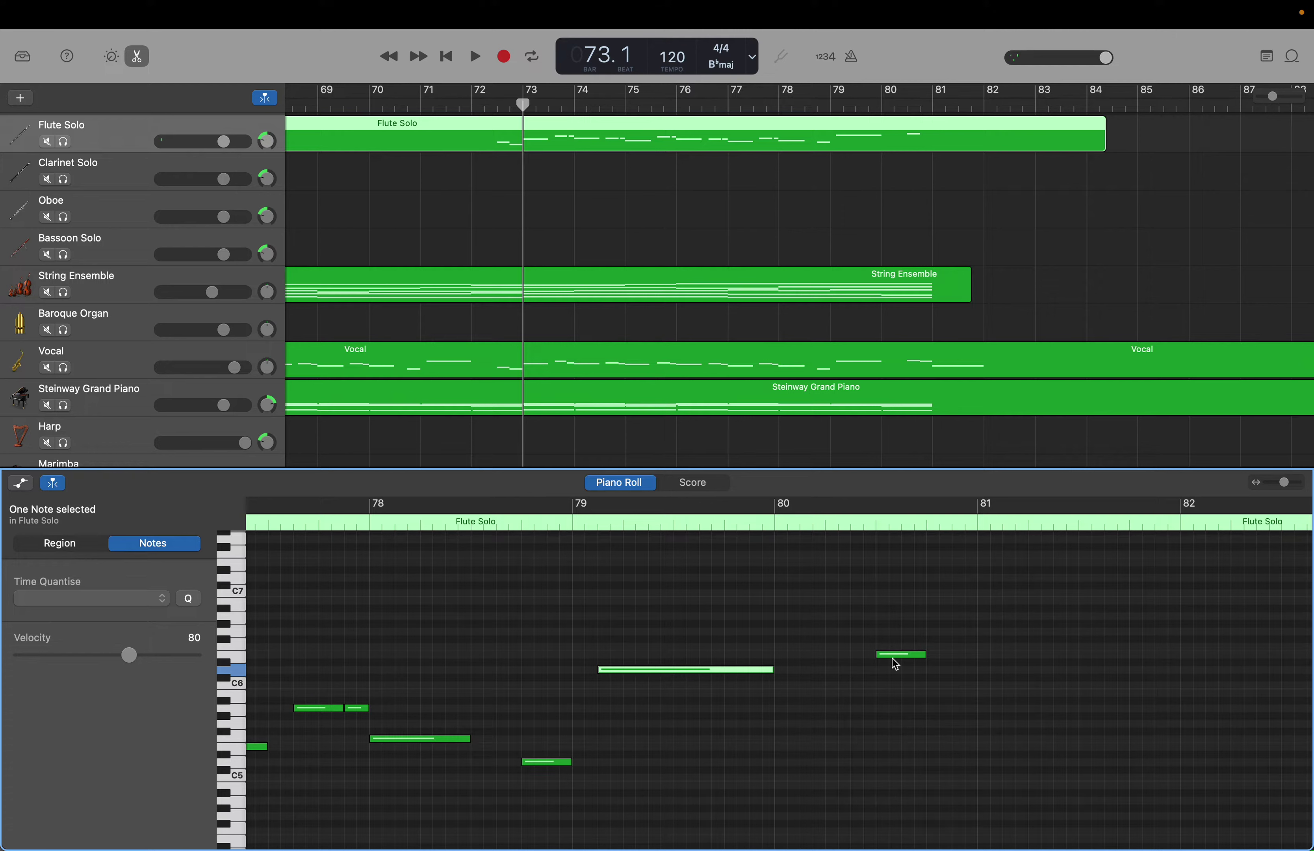
Lower the Flute Solo note in bar 80 to D6 and the long note in bar 79 to B5.
drag(897, 657, 900, 674)
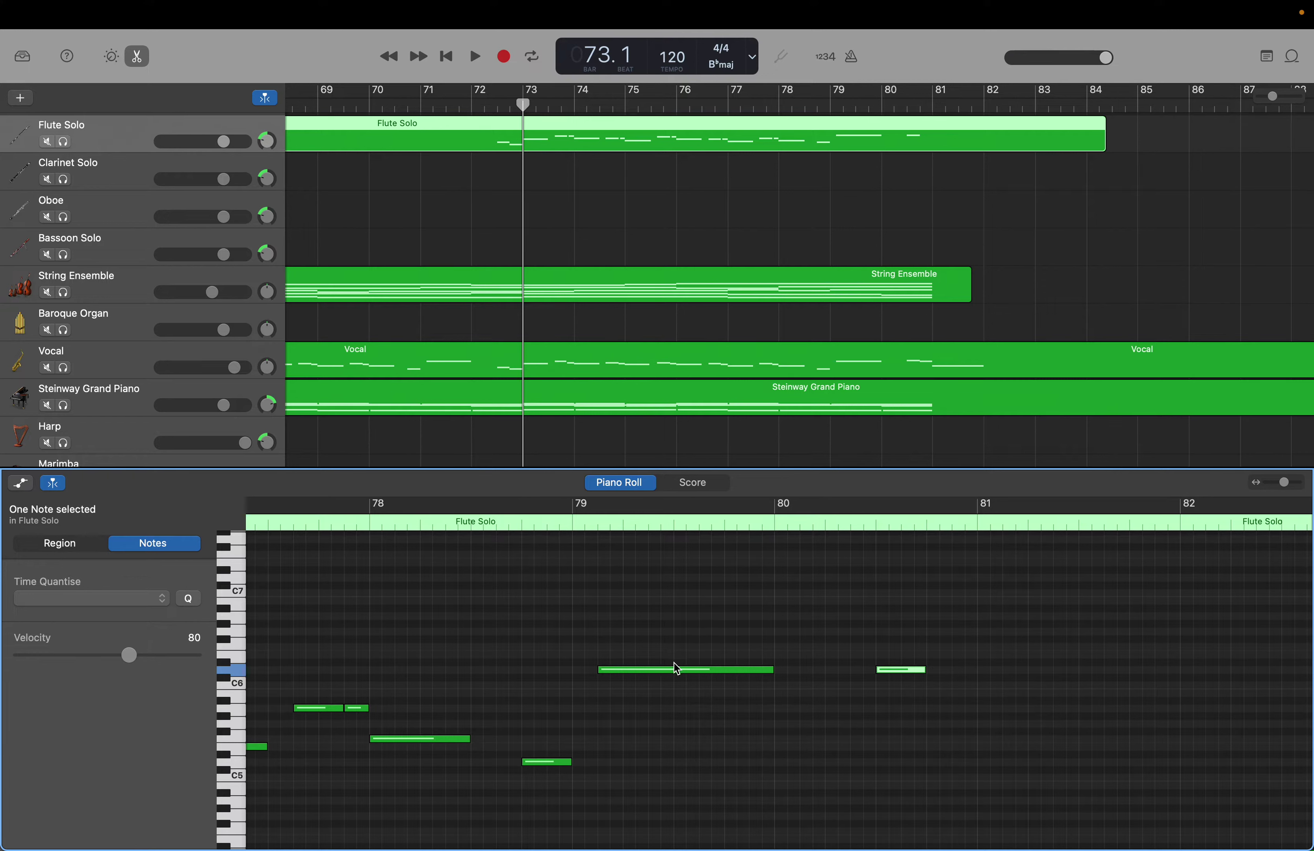
mouse_move(667, 668)
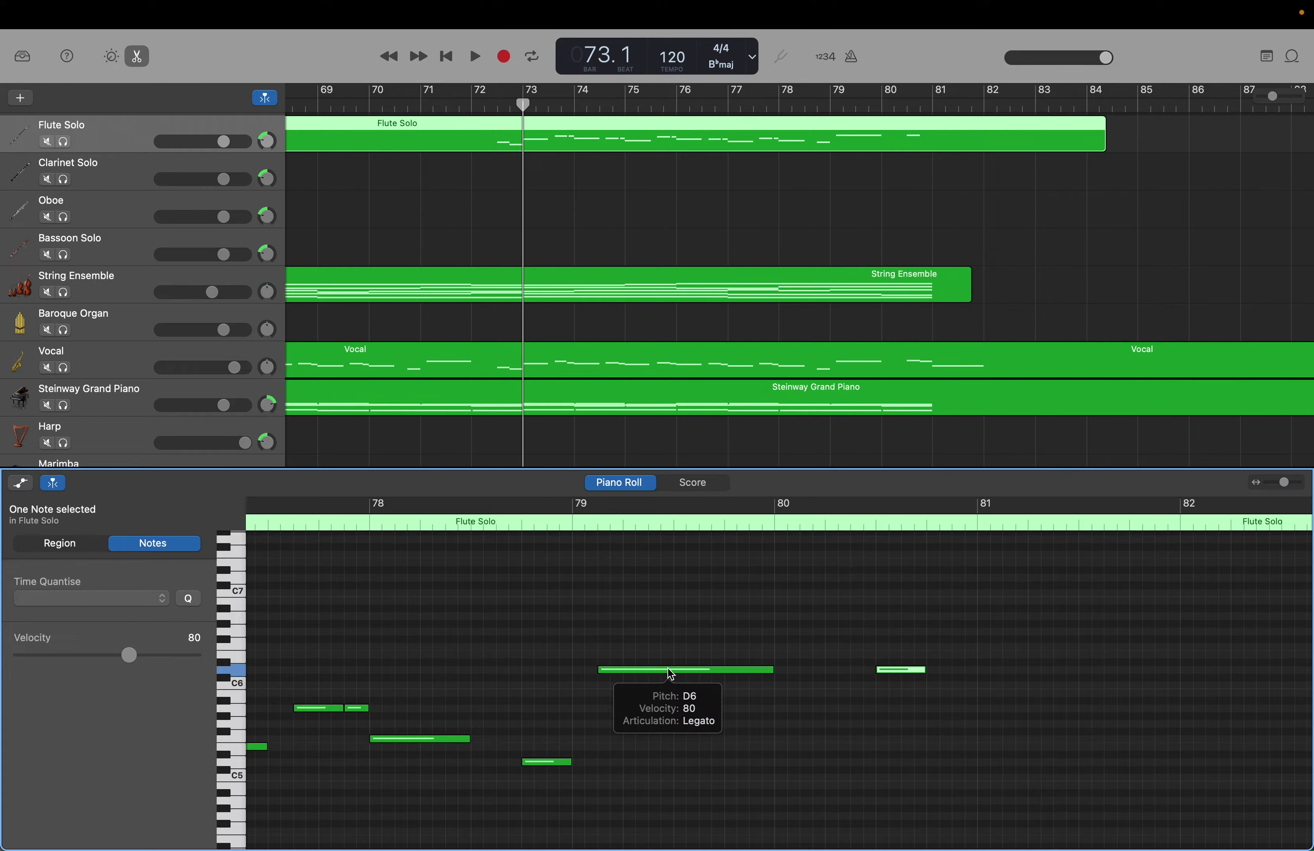
drag(670, 673, 673, 697)
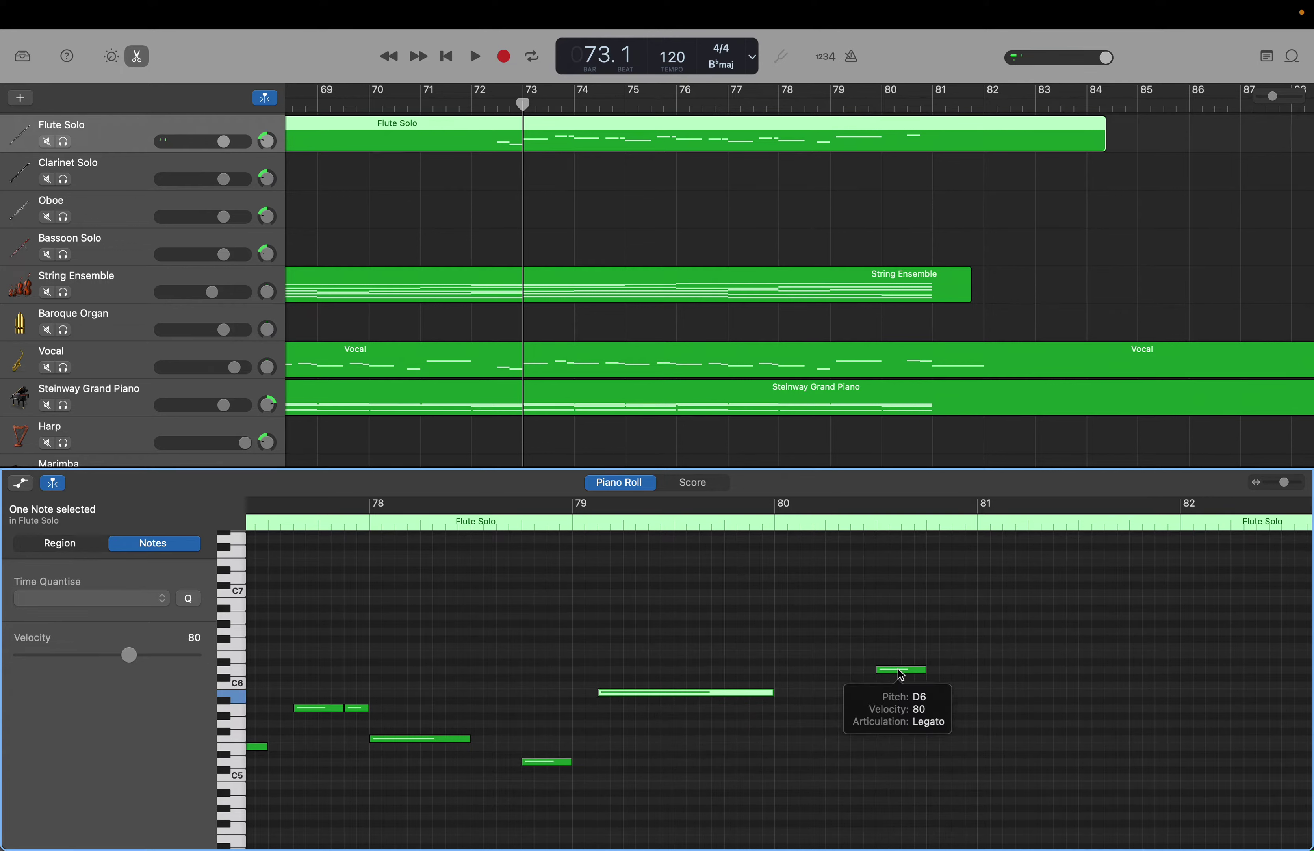
Add a one-beat B5 note on beat 4 of bar 80 in the Flute Solo region.
click(902, 674)
right_click(934, 698)
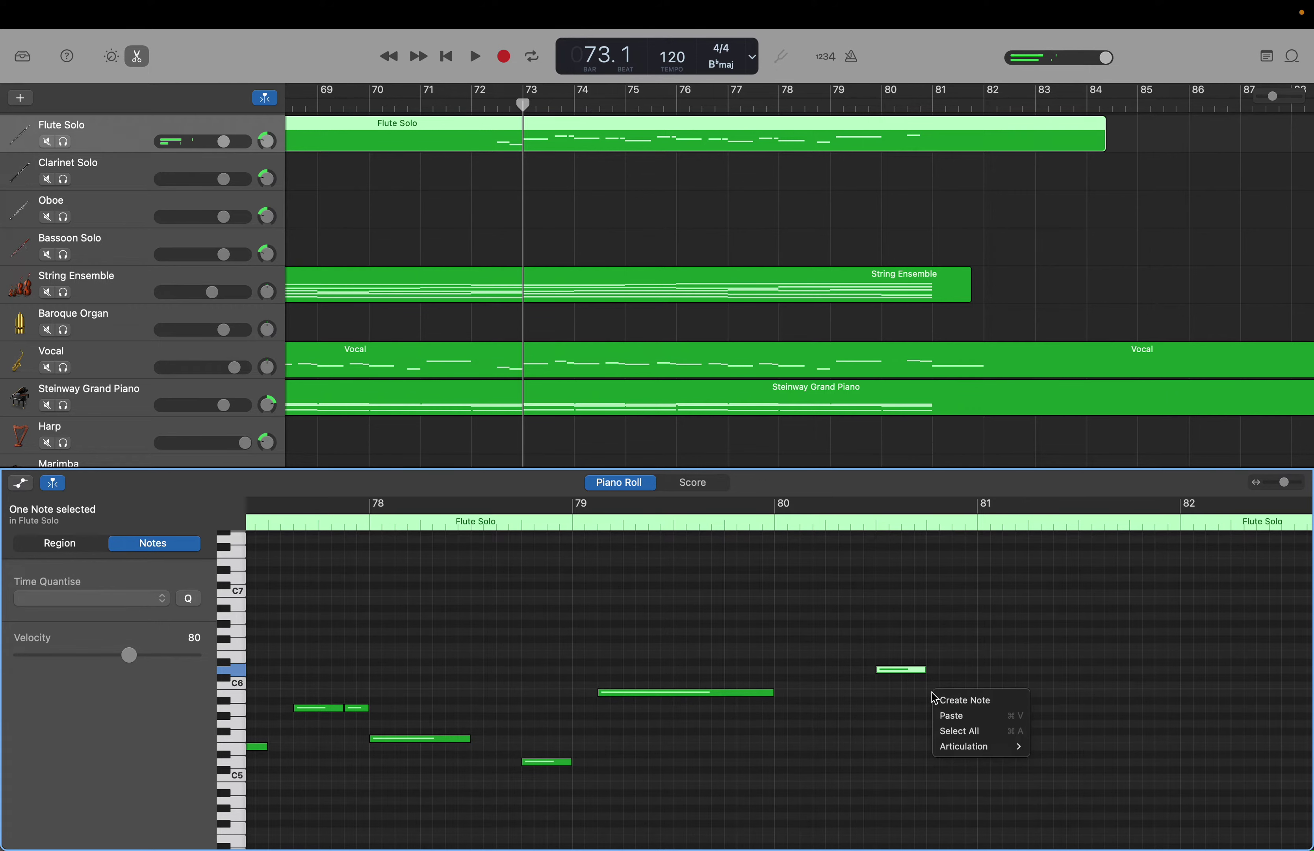
click(945, 700)
click(944, 694)
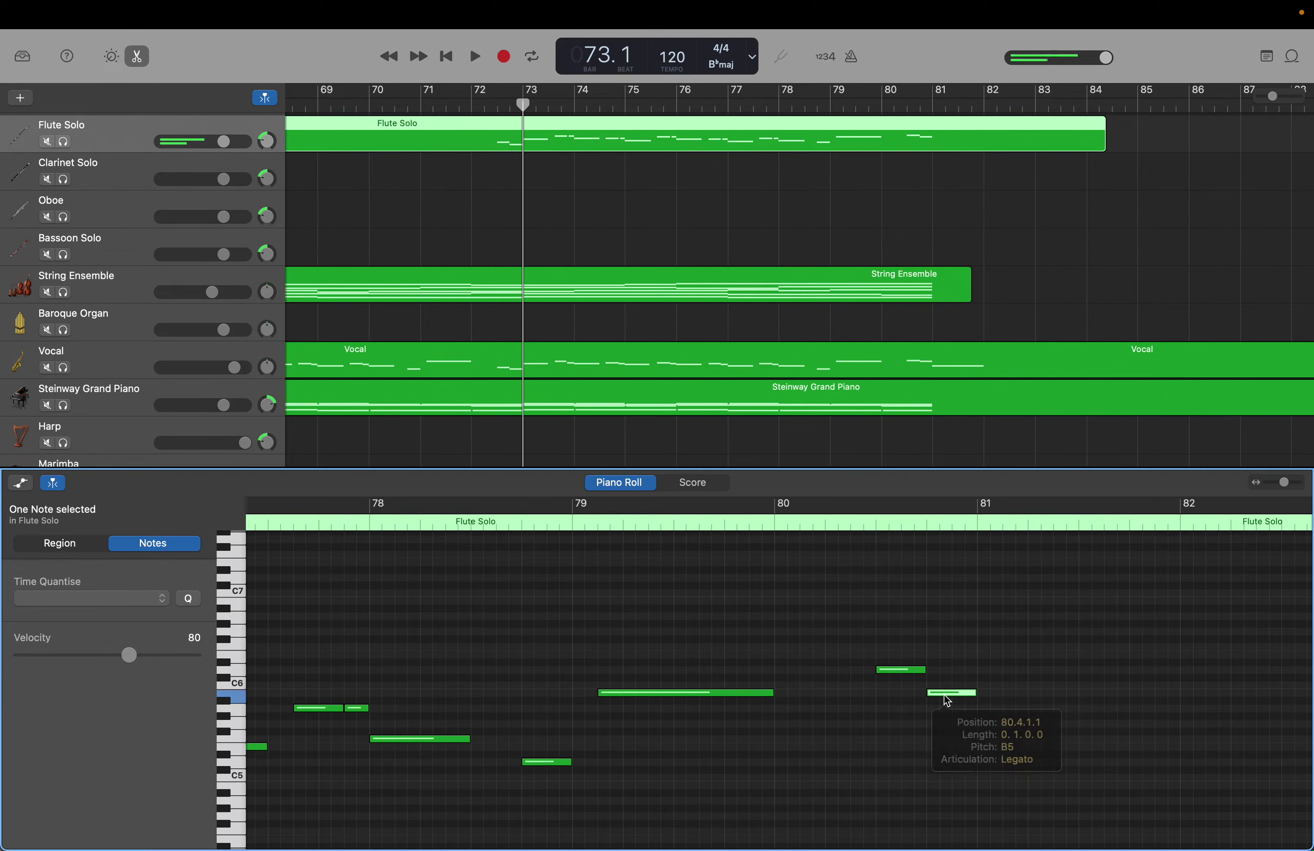
Create an E5 note at the start of bar 81 and lengthen it to fill the whole bar.
scroll(1001, 727, right, 2)
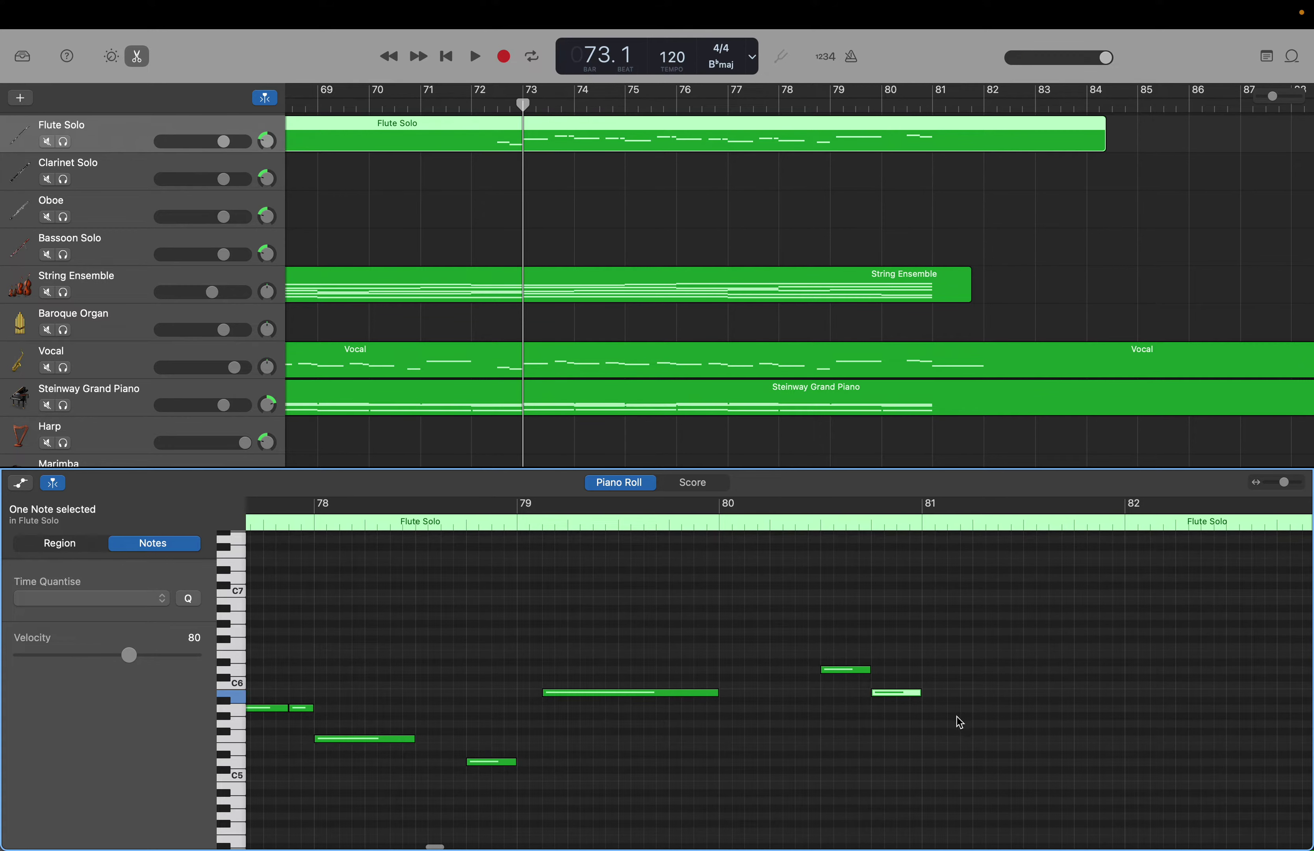
right_click(930, 752)
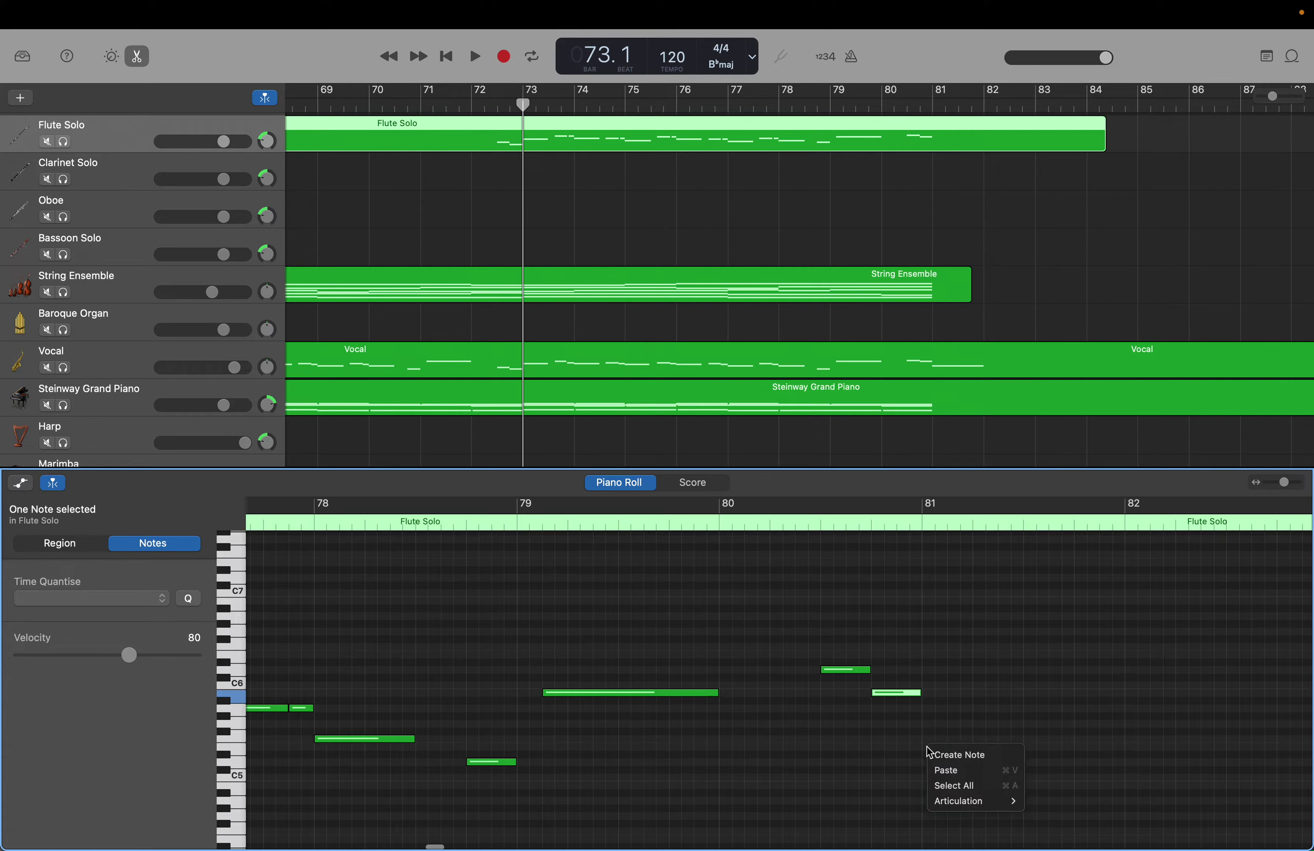
click(932, 755)
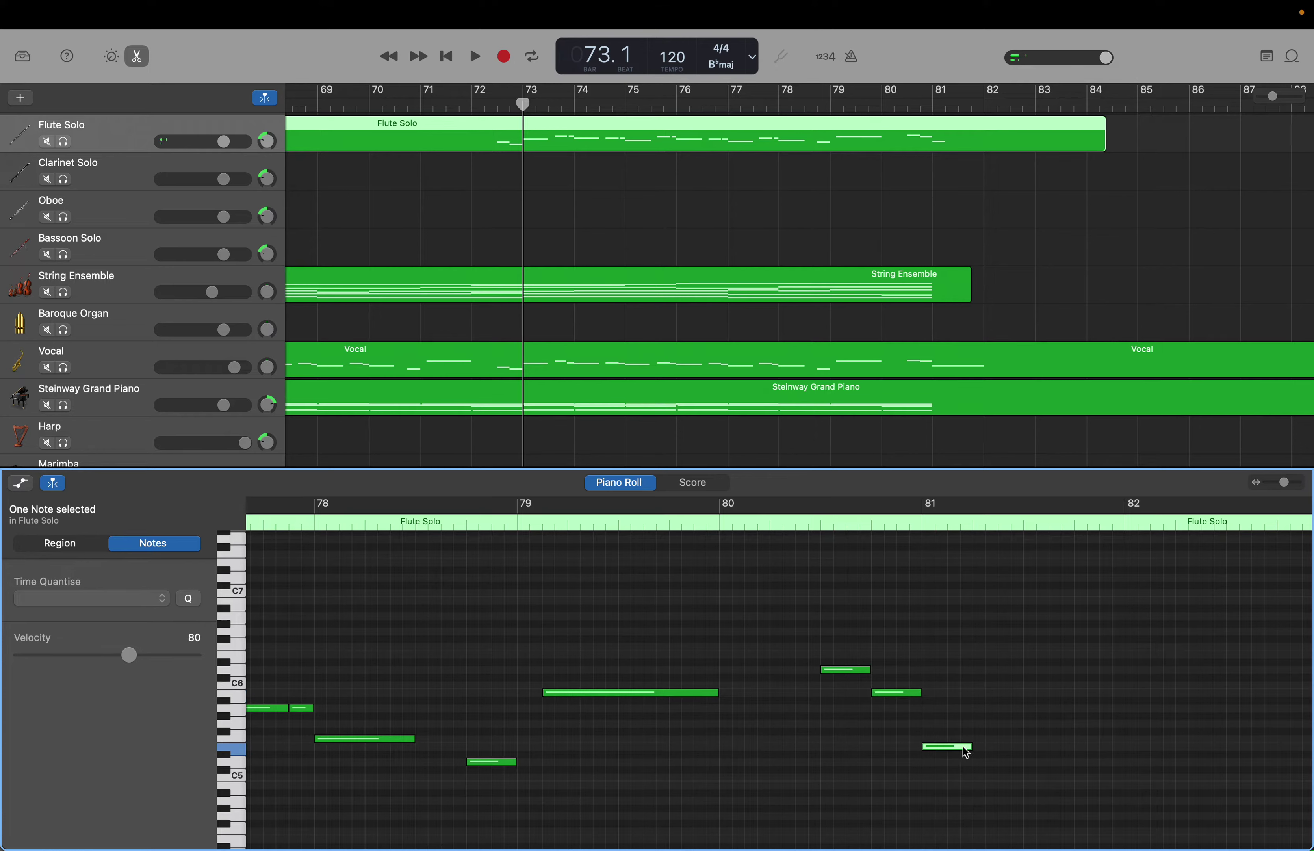
drag(966, 752, 1124, 748)
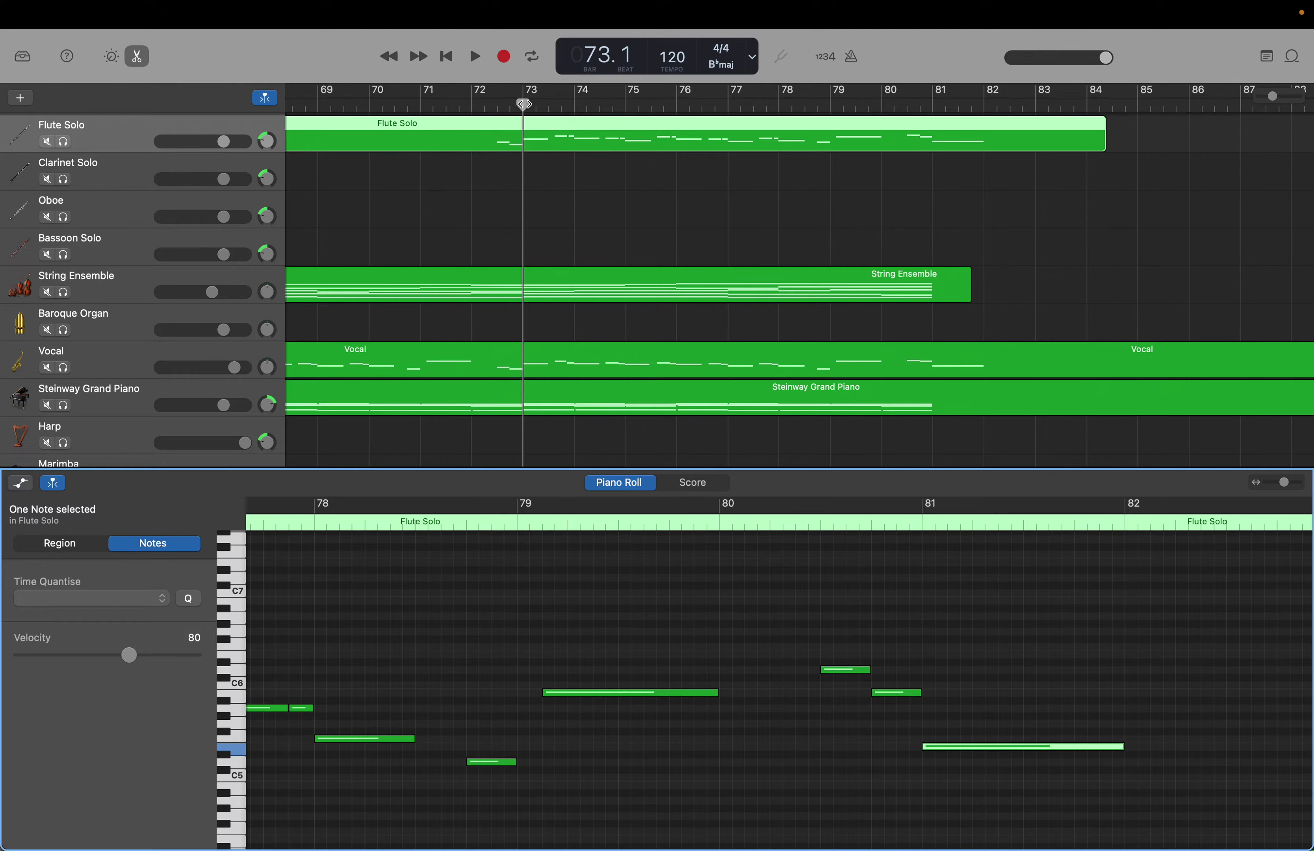
Play the arrangement from bar 64 beat 3 to bar 82 to review the new flute part.
drag(524, 104, 774, 75)
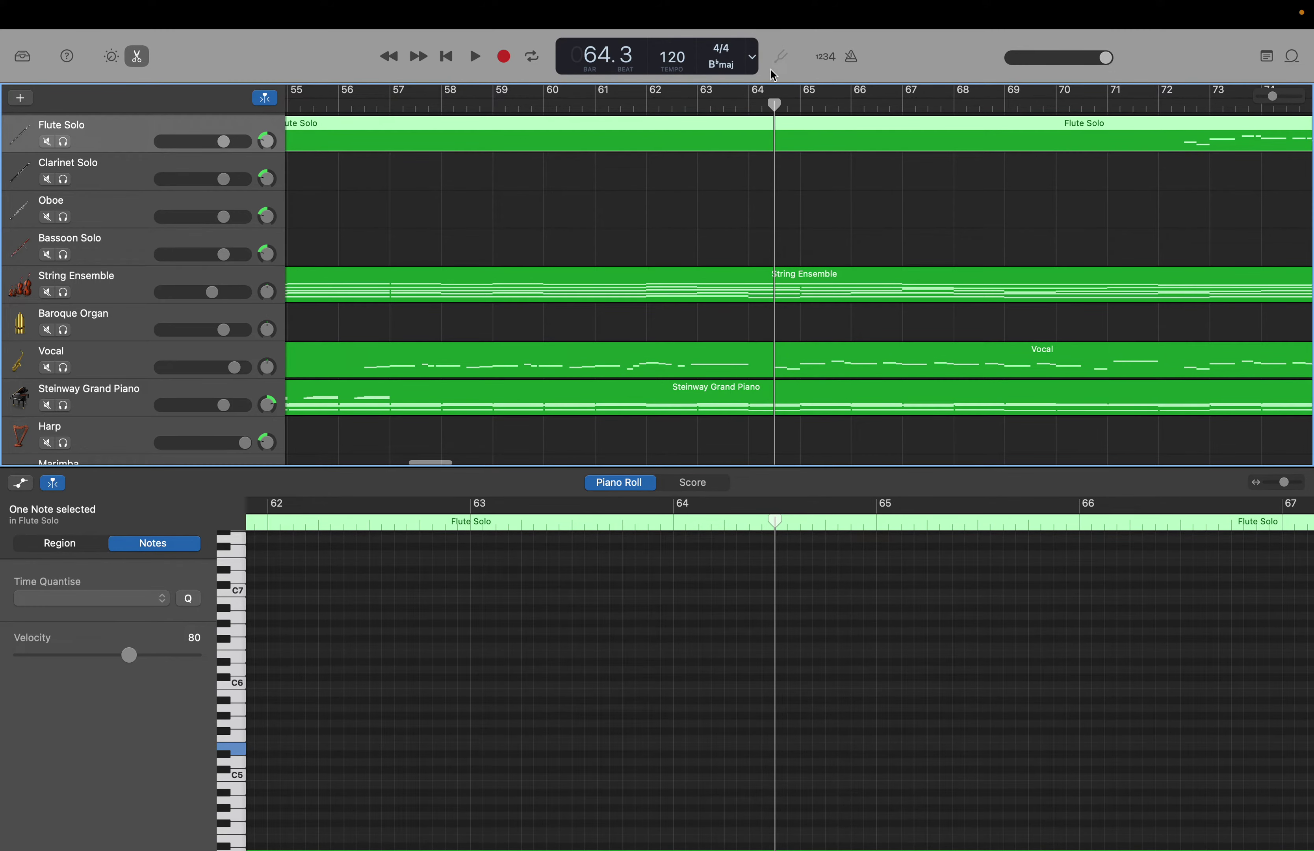
key(space)
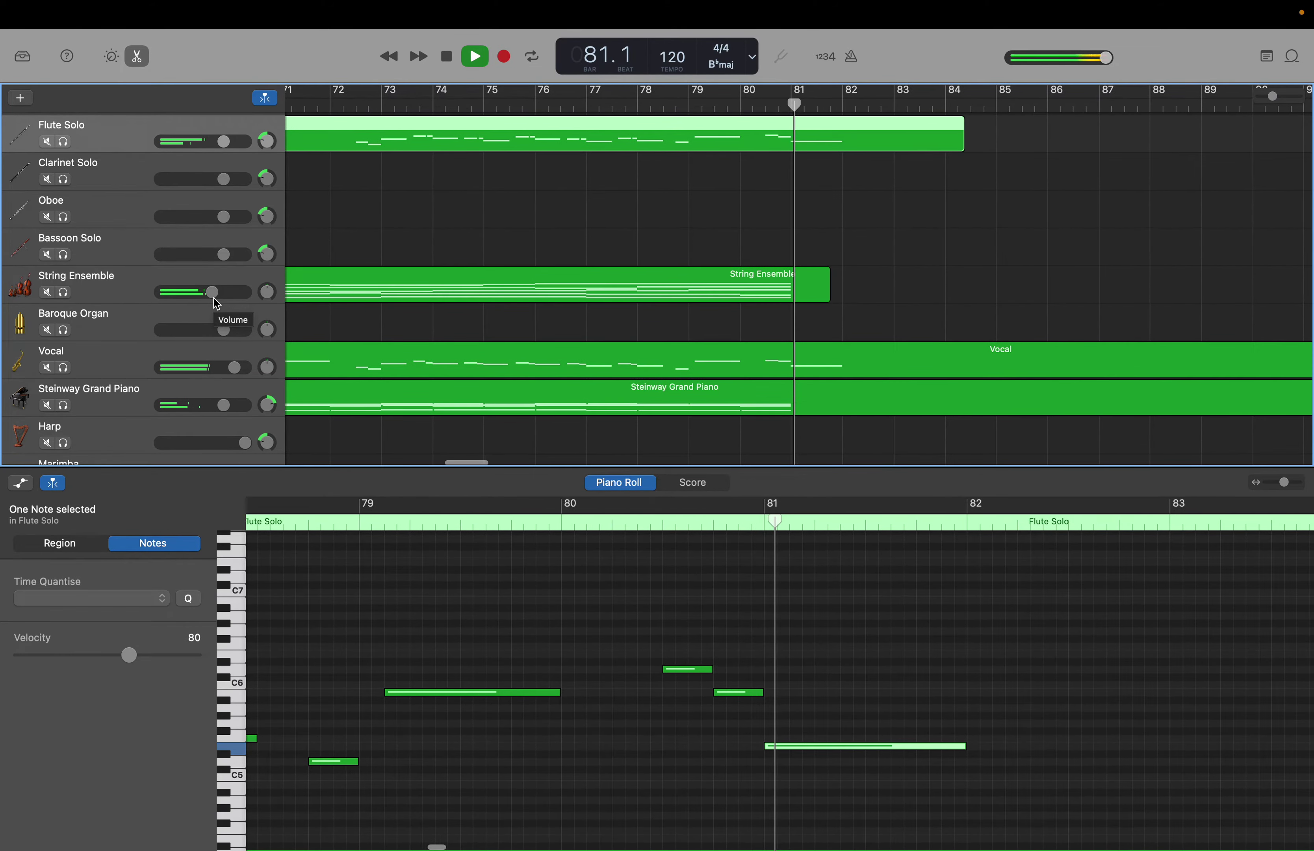
key(space)
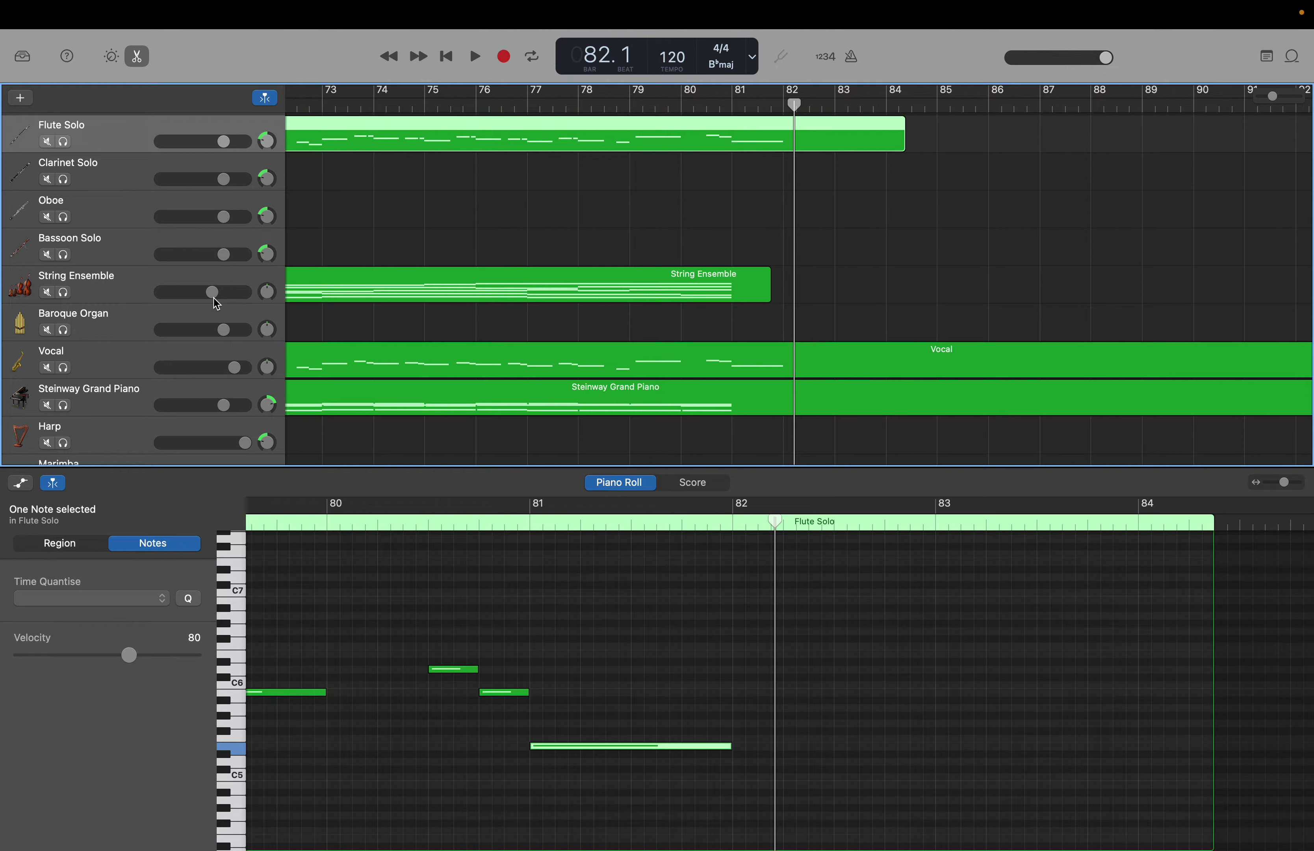
Place the playhead at bar 81 and extend the end of the Flute Solo region to about bar 153.
scroll(213, 298, up, 2)
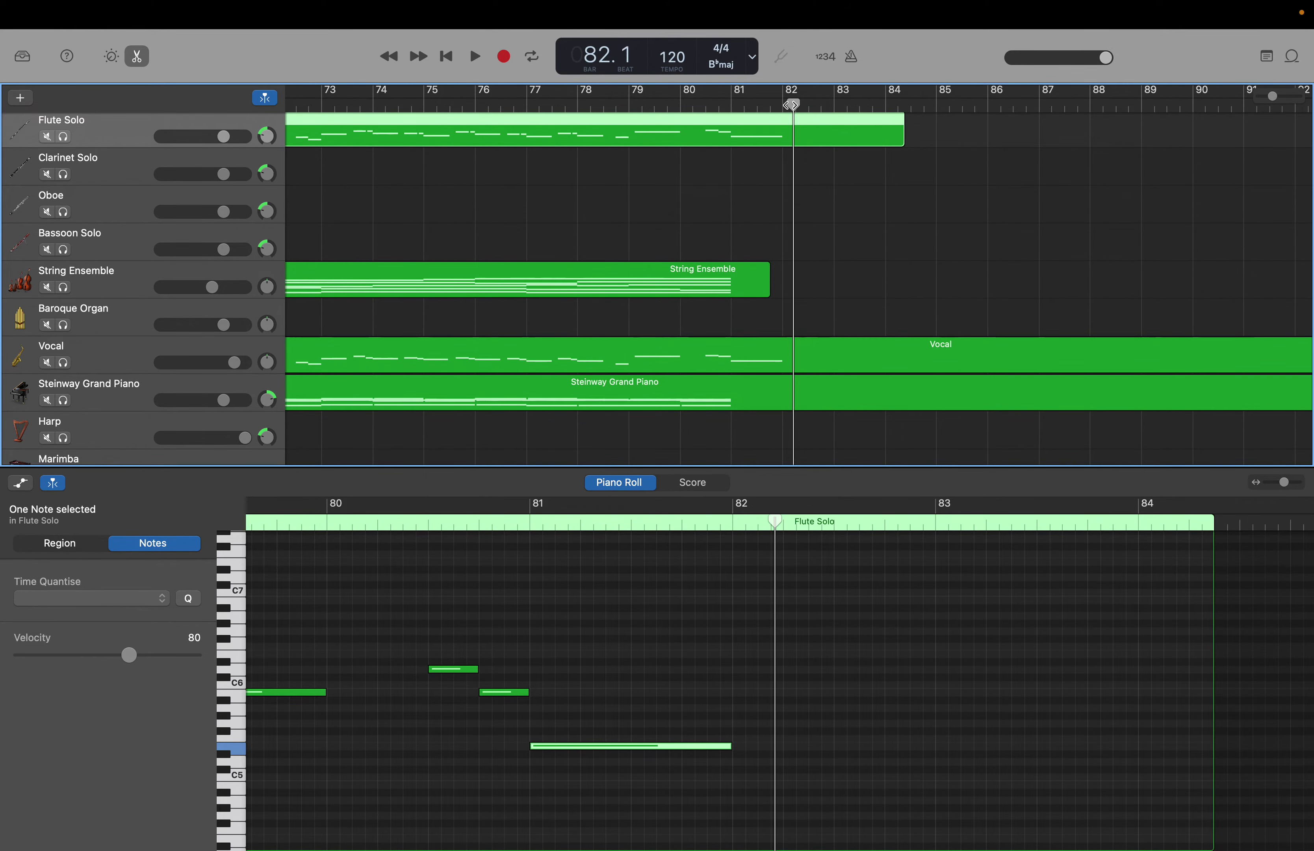
drag(791, 104, 733, 104)
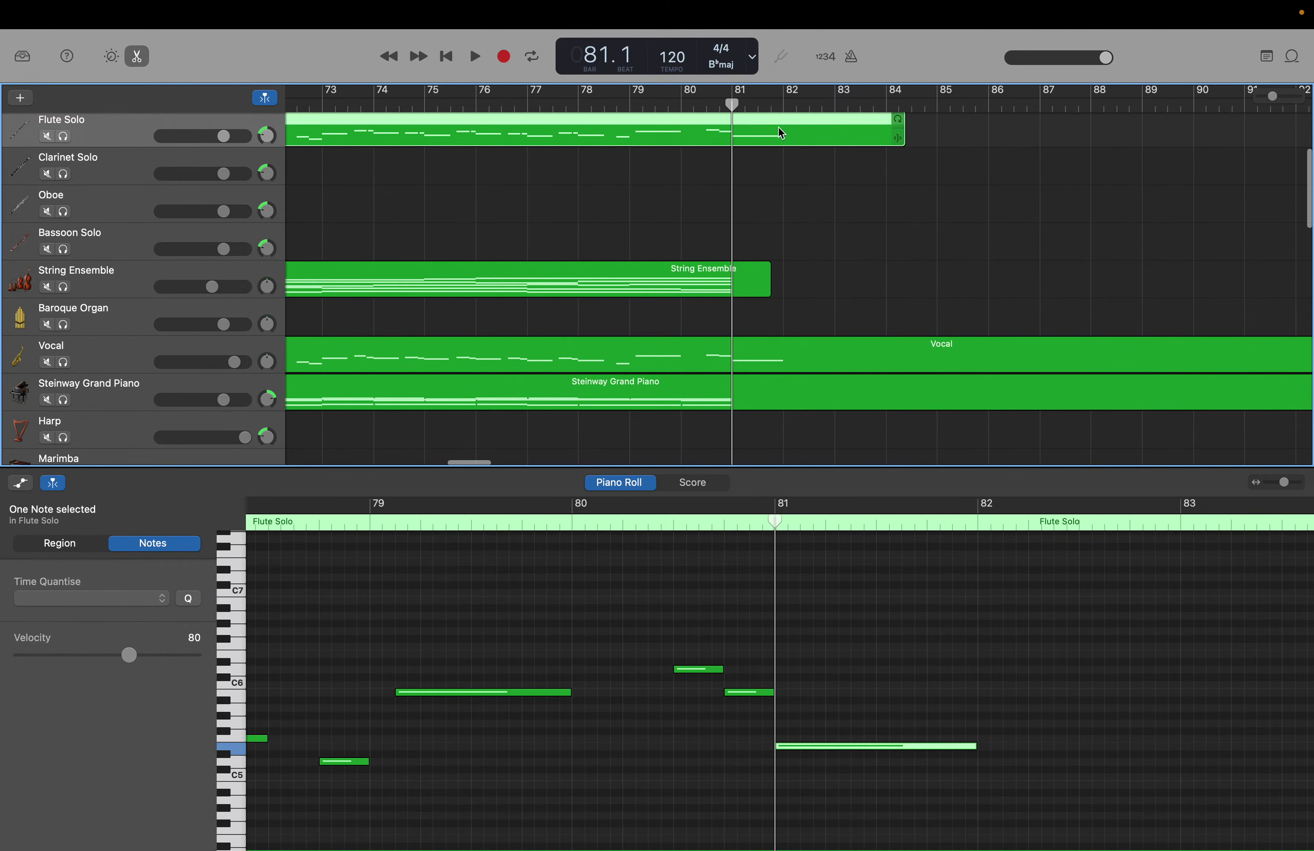
drag(904, 139, 1309, 134)
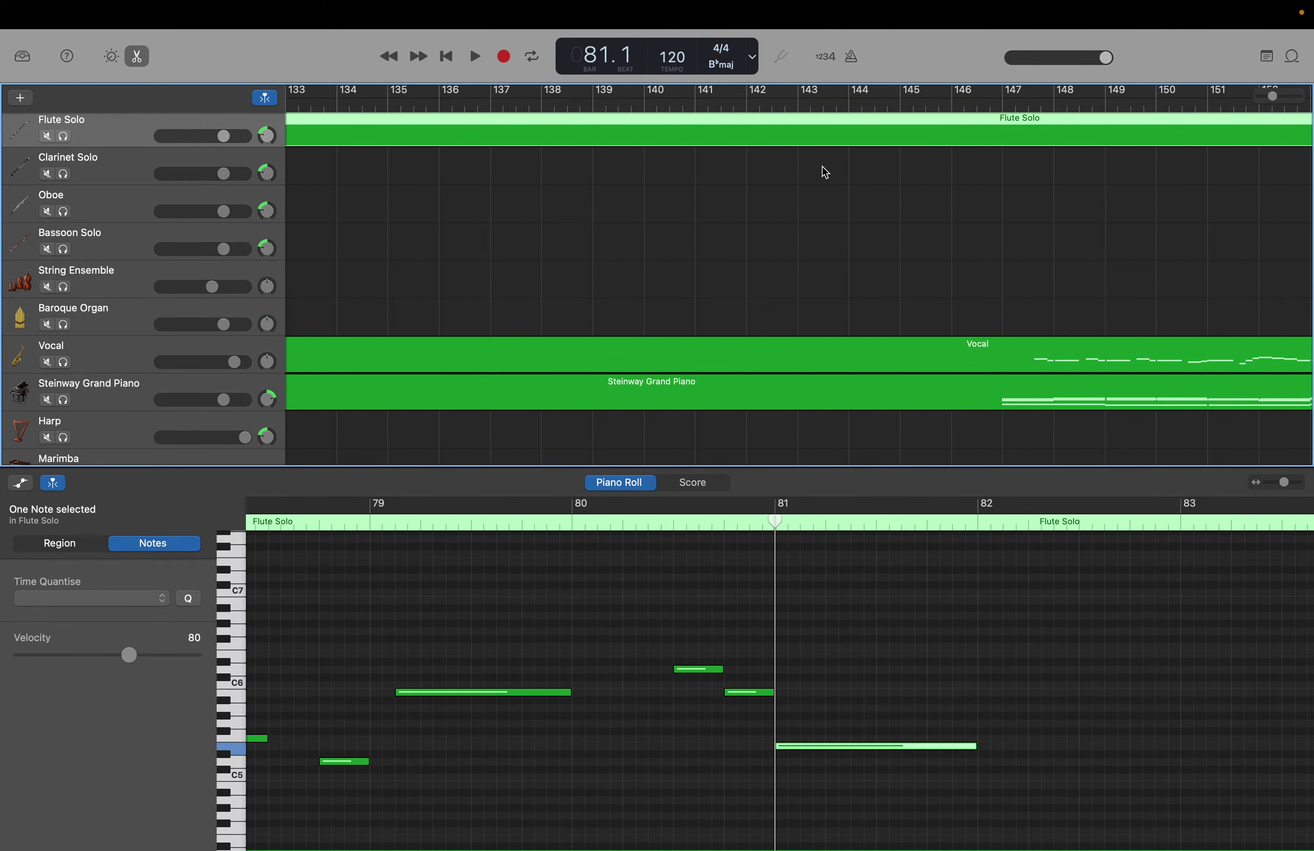
Extend the end of the String Ensemble region to about bar 156.
scroll(822, 166, left, 20)
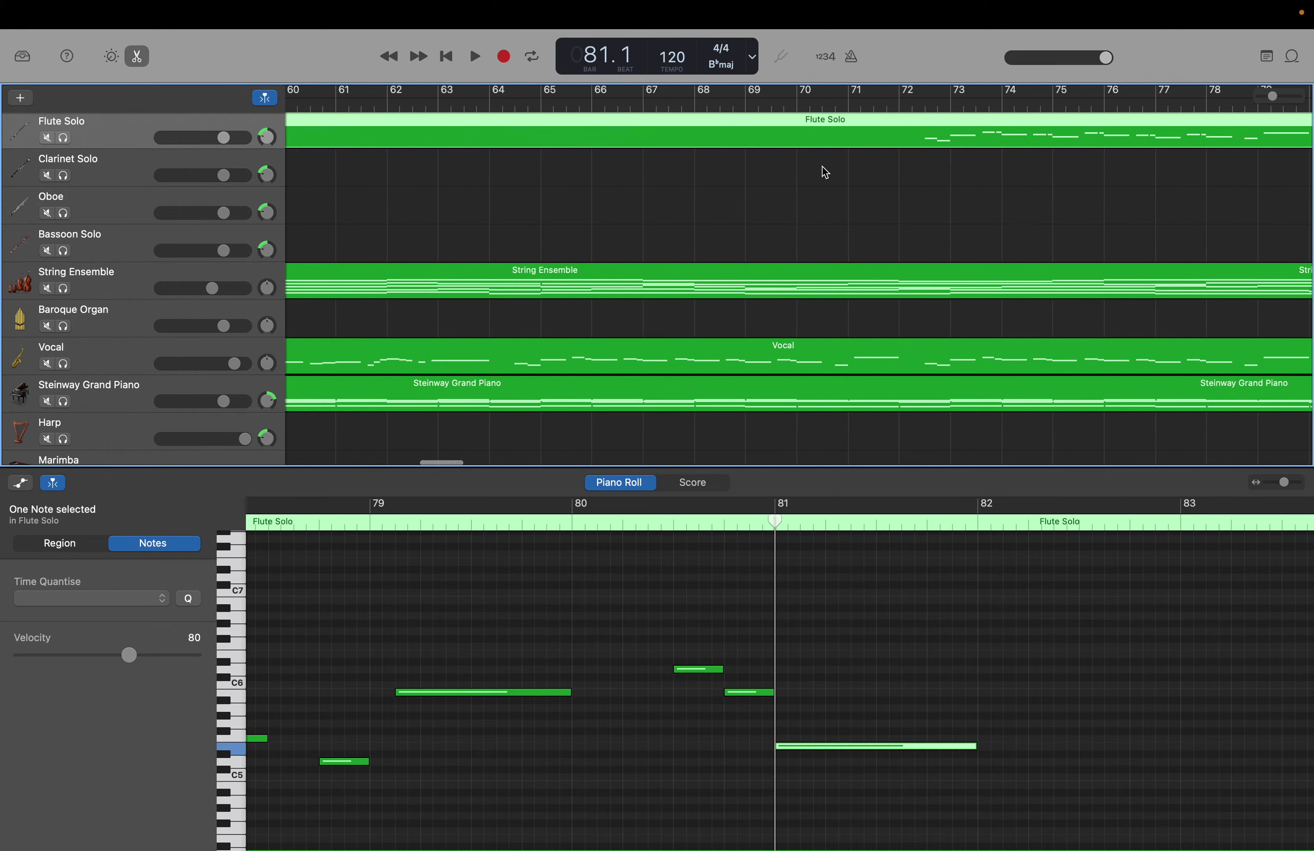
scroll(822, 166, right, 10)
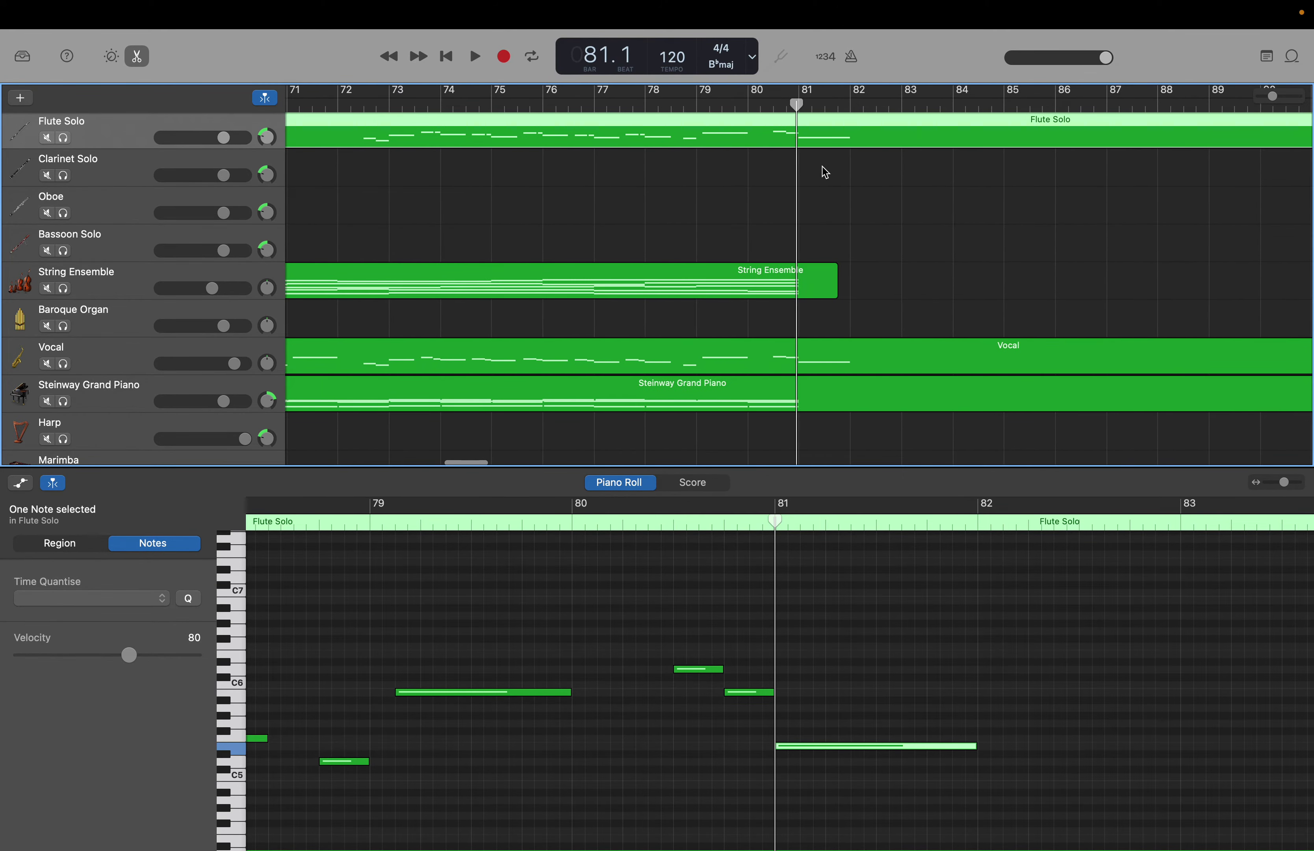
scroll(825, 172, right, 1)
drag(821, 291, 1179, 317)
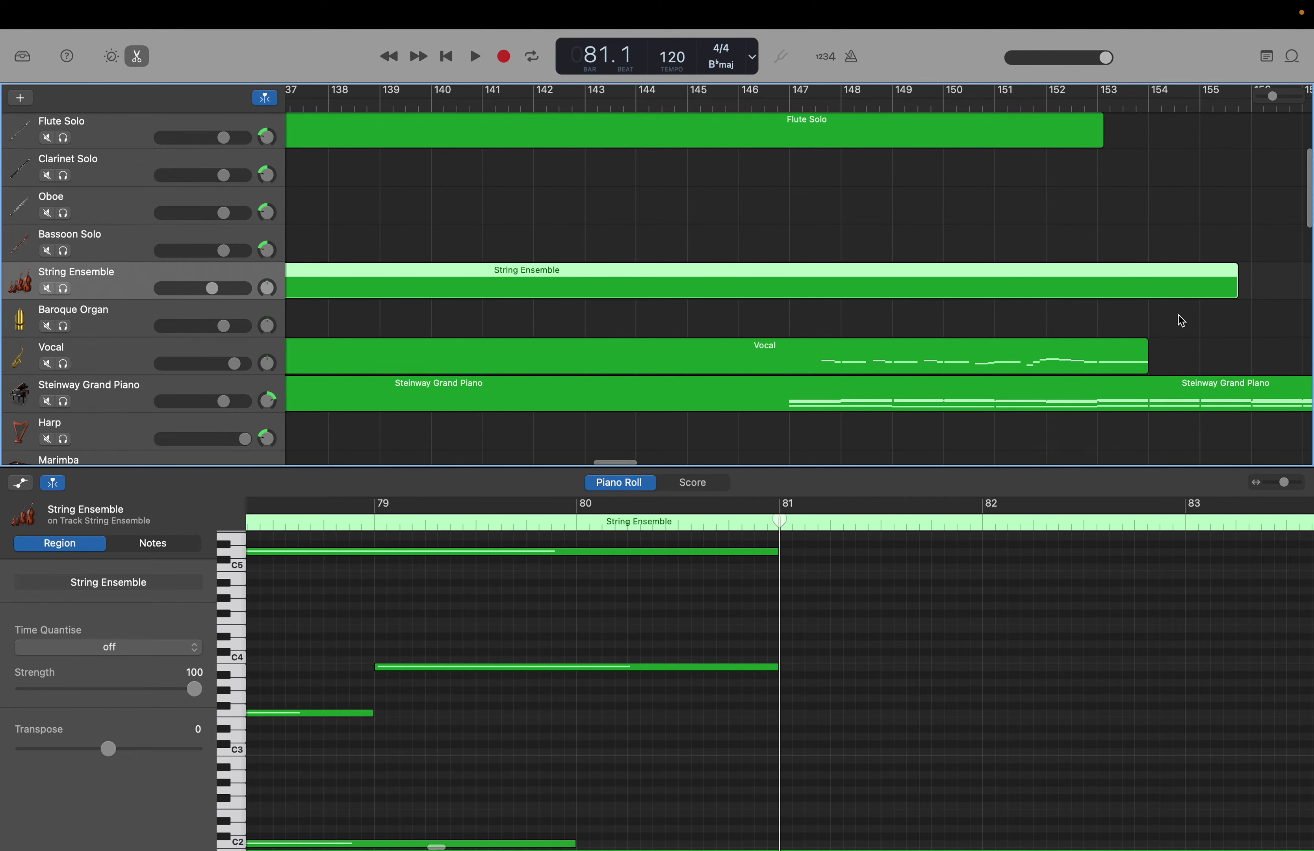
Extend the end of the Classic Clean guitar region to about bar 167.
scroll(733, 343, left, 10)
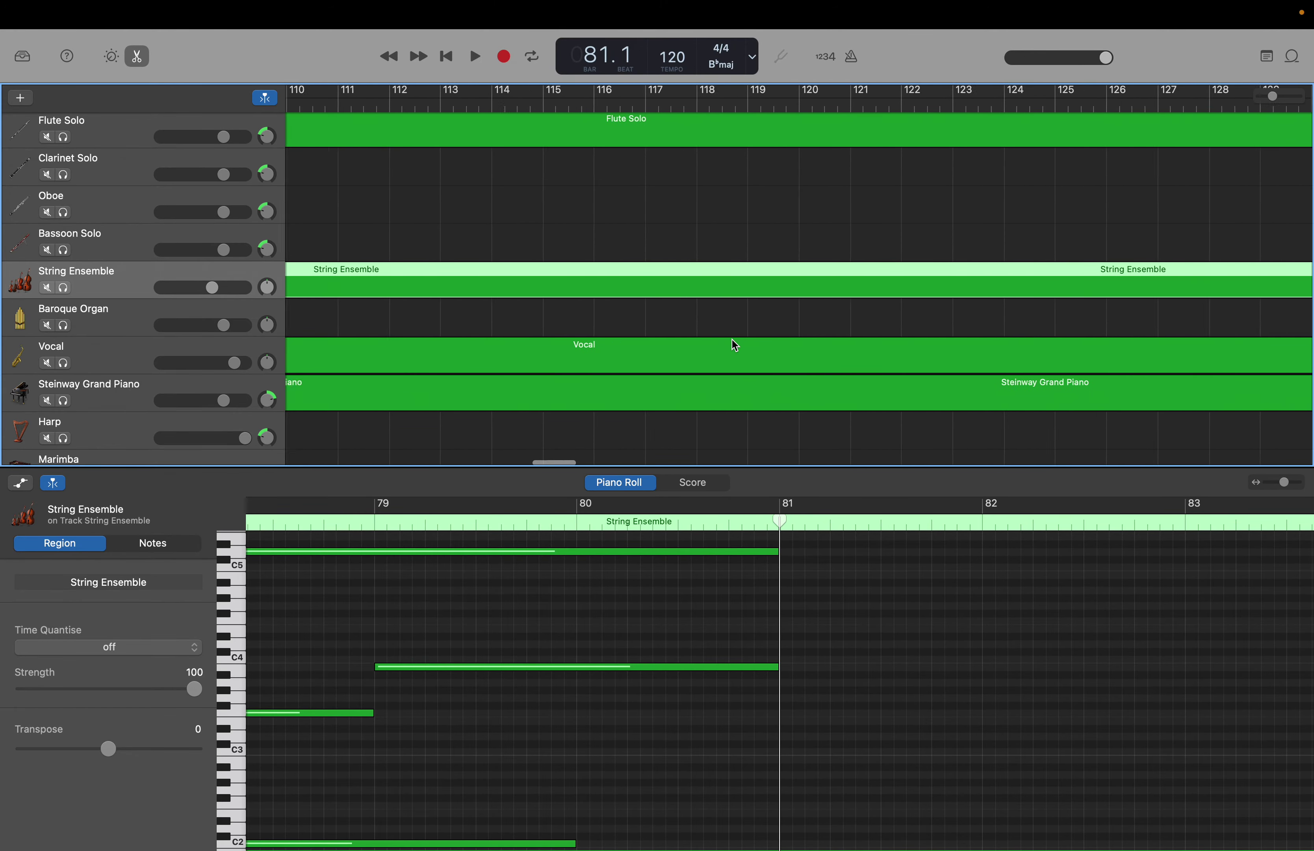
scroll(732, 340, left, 20)
scroll(732, 340, down, 1)
scroll(733, 340, down, 7)
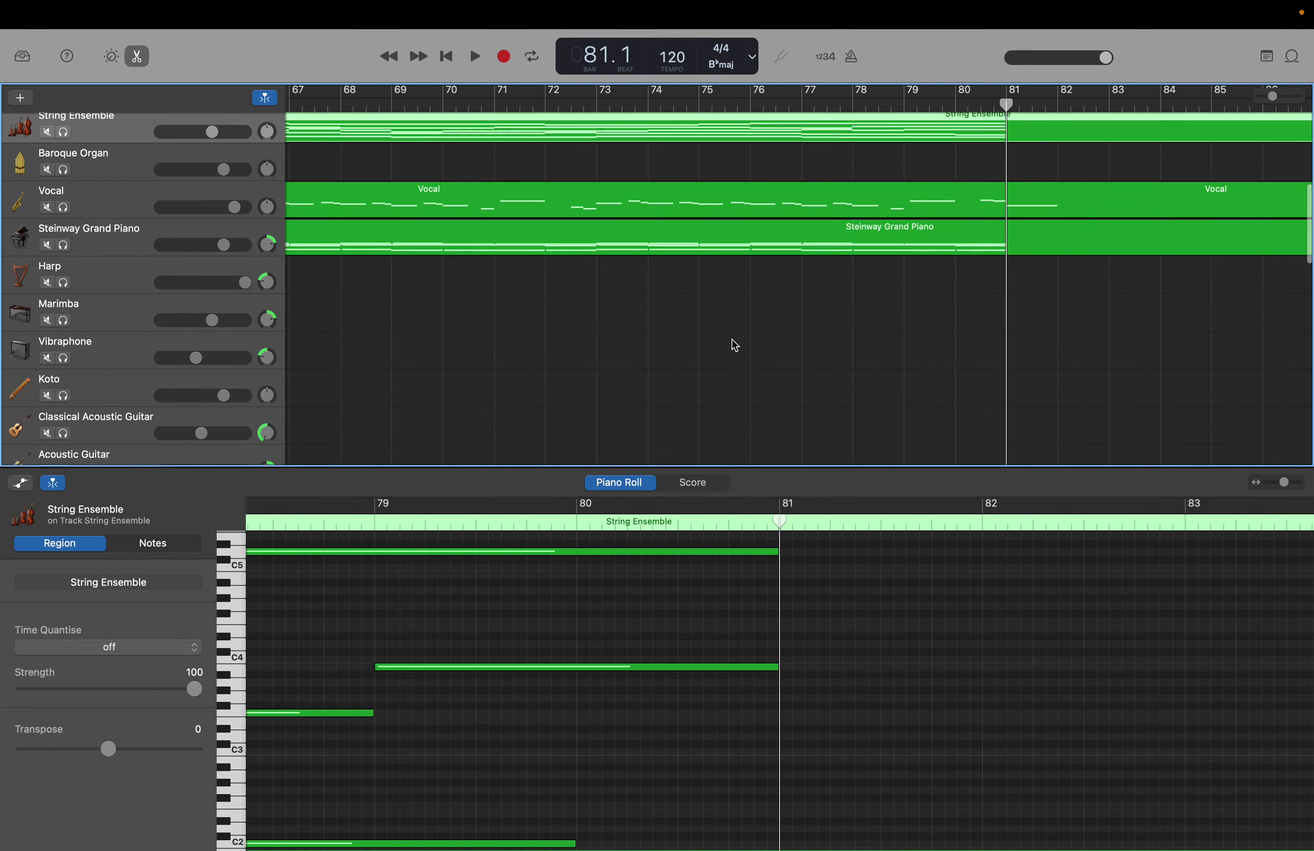
scroll(904, 352, left, 1)
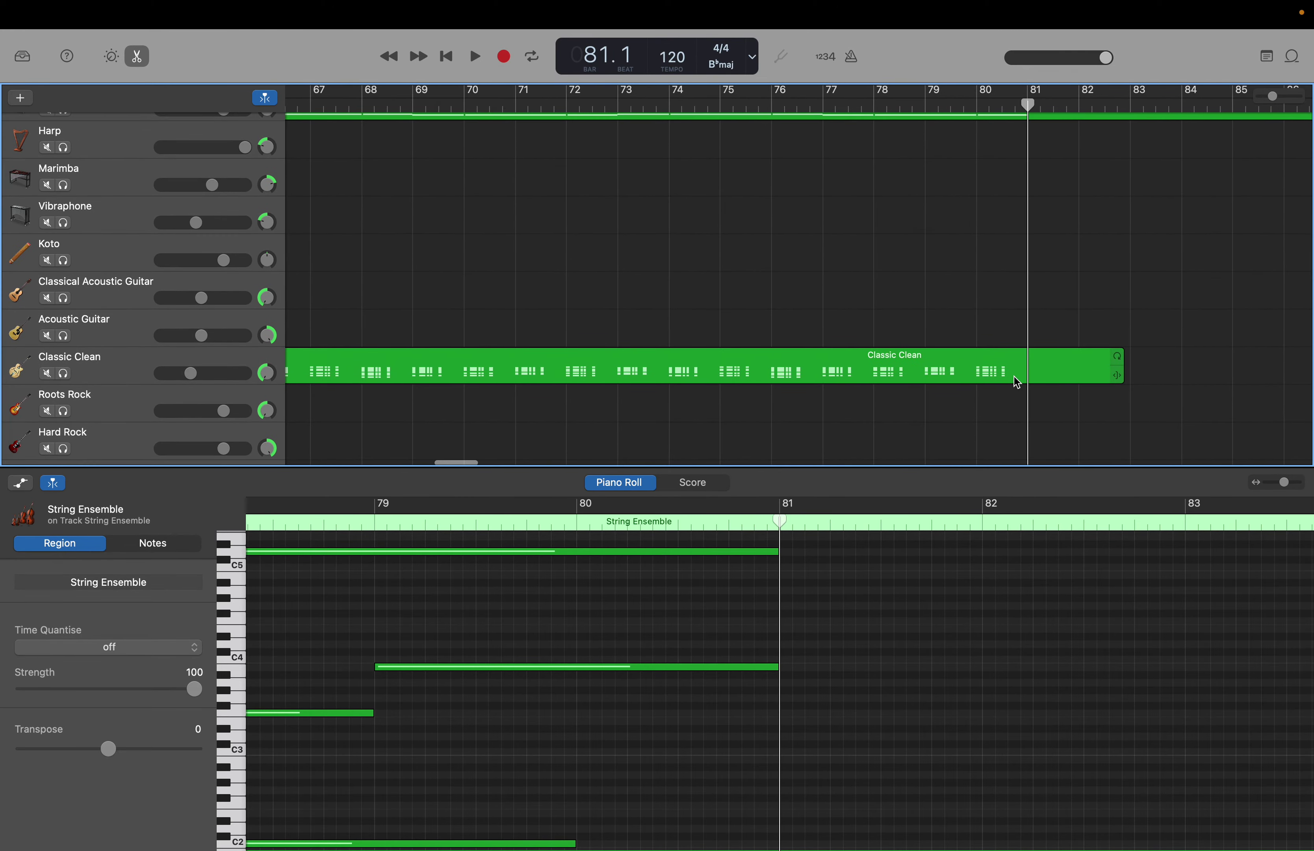
drag(1120, 372, 1309, 416)
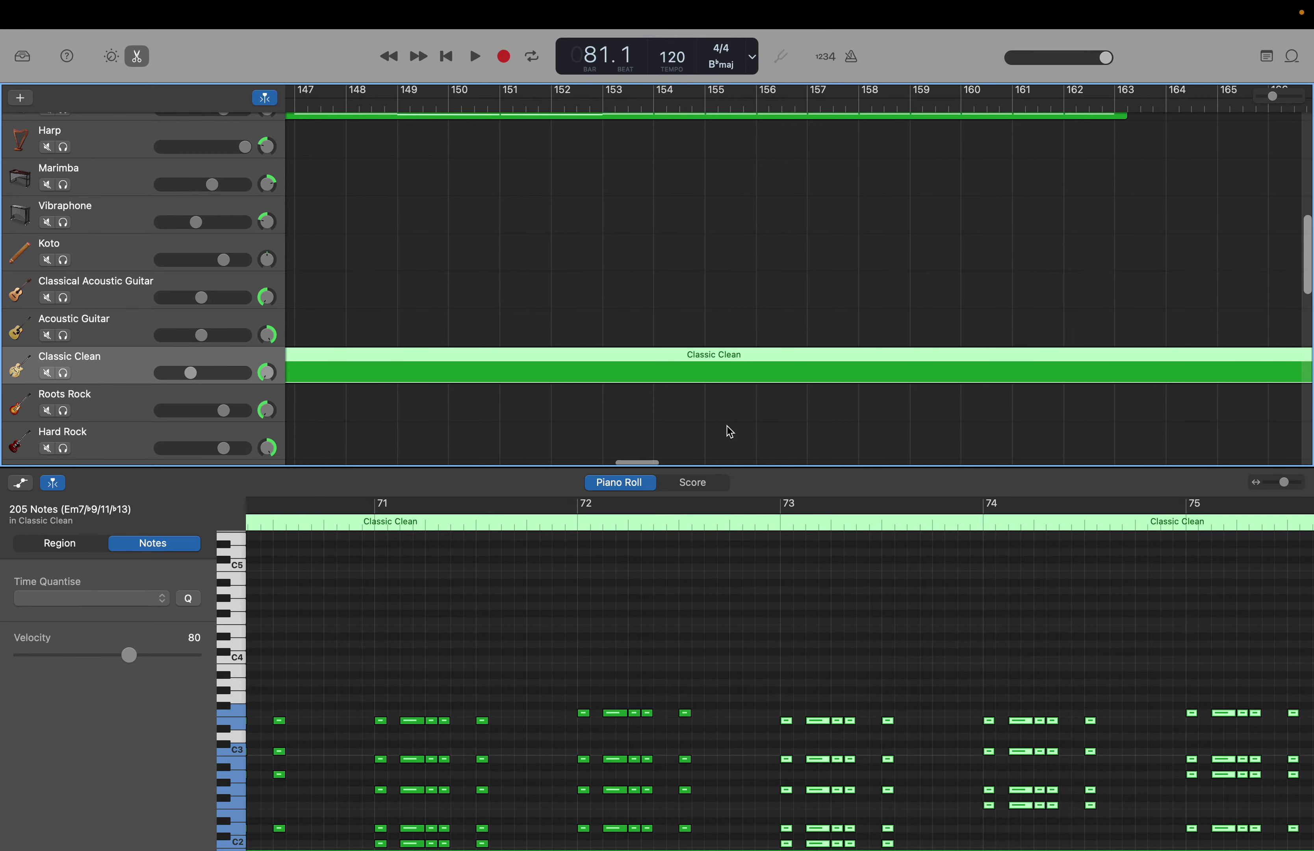
Extend the end of the Picked Bass region to about bar 171.
scroll(713, 431, down, 5)
scroll(686, 428, down, 5)
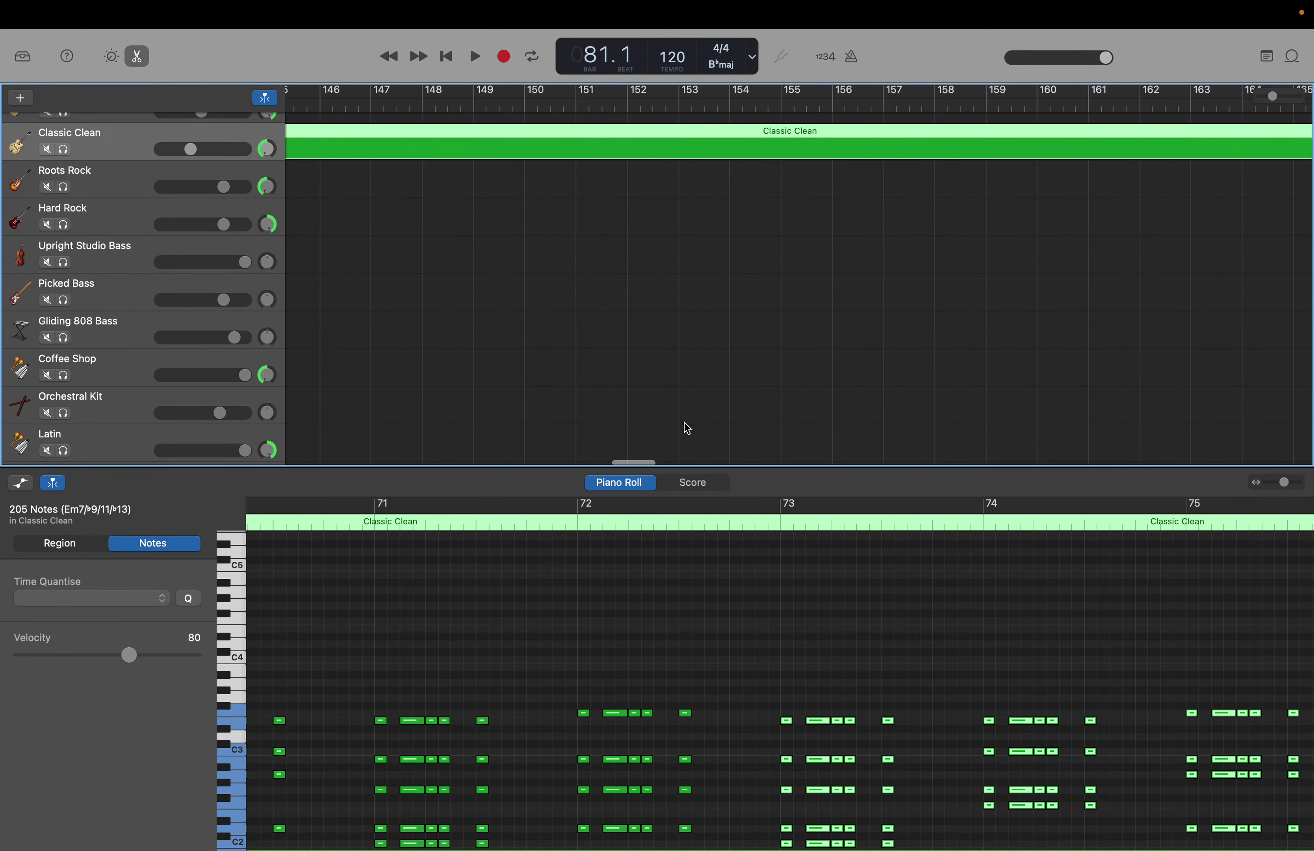
scroll(687, 429, up, 2)
scroll(686, 428, left, 2)
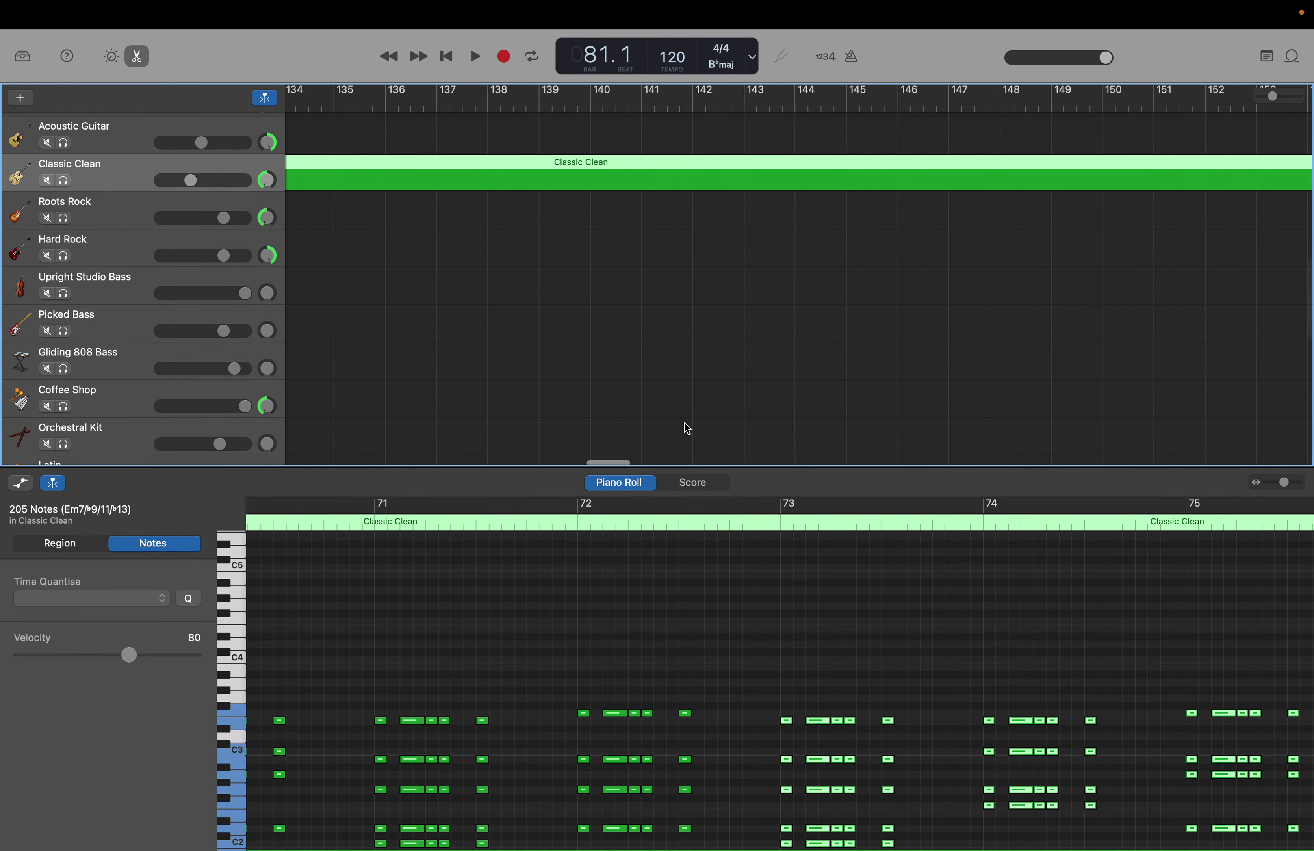
scroll(687, 428, left, 15)
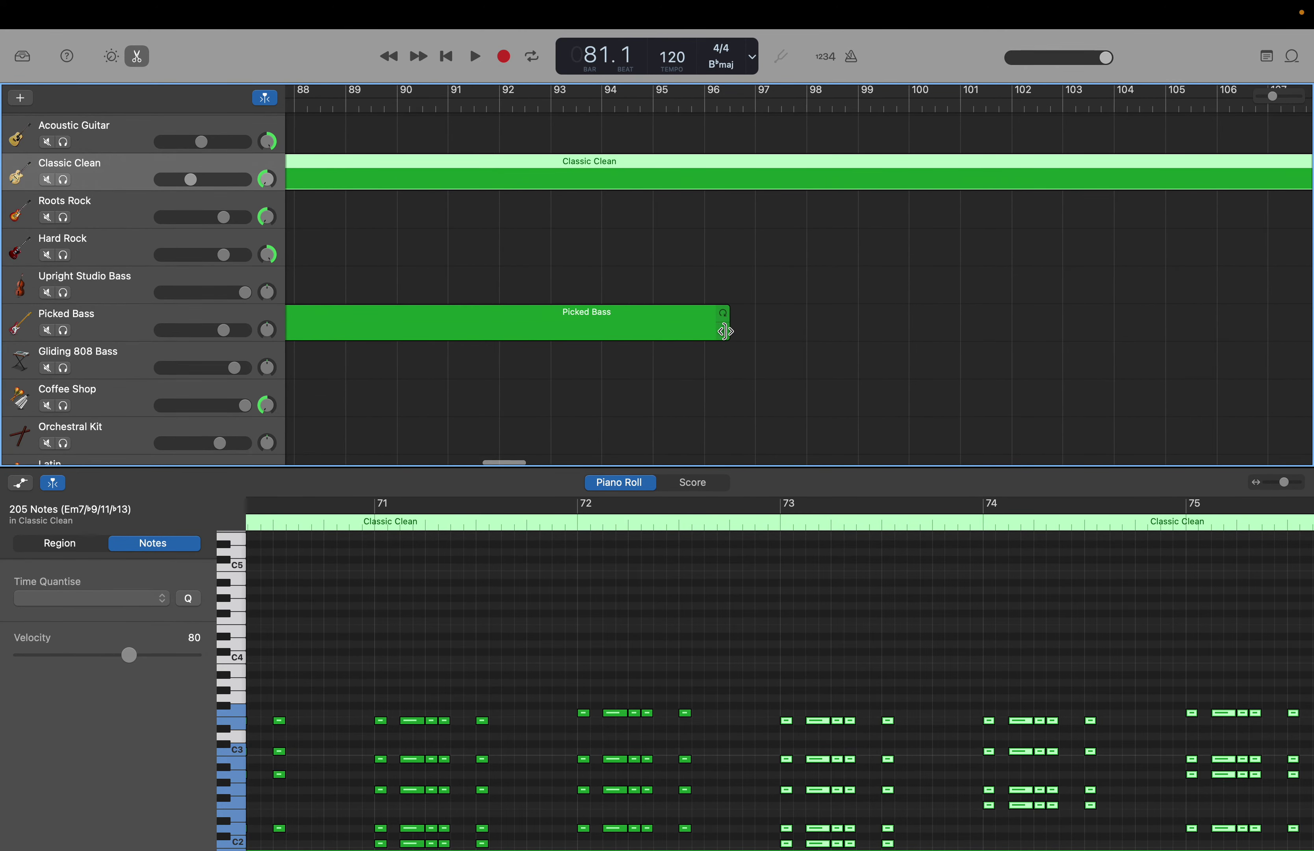
drag(724, 332, 1310, 418)
drag(1309, 428, 1244, 255)
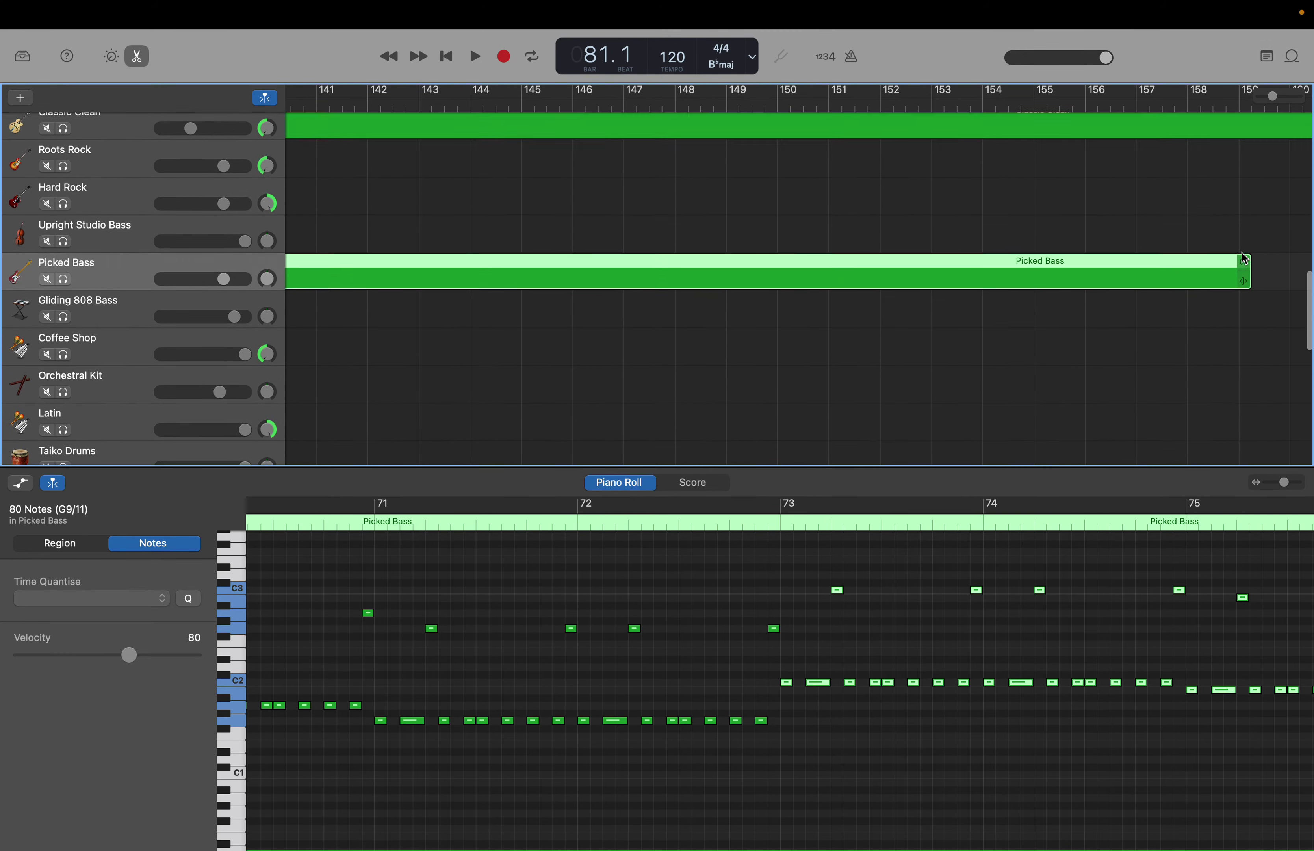
drag(1244, 321, 1290, 318)
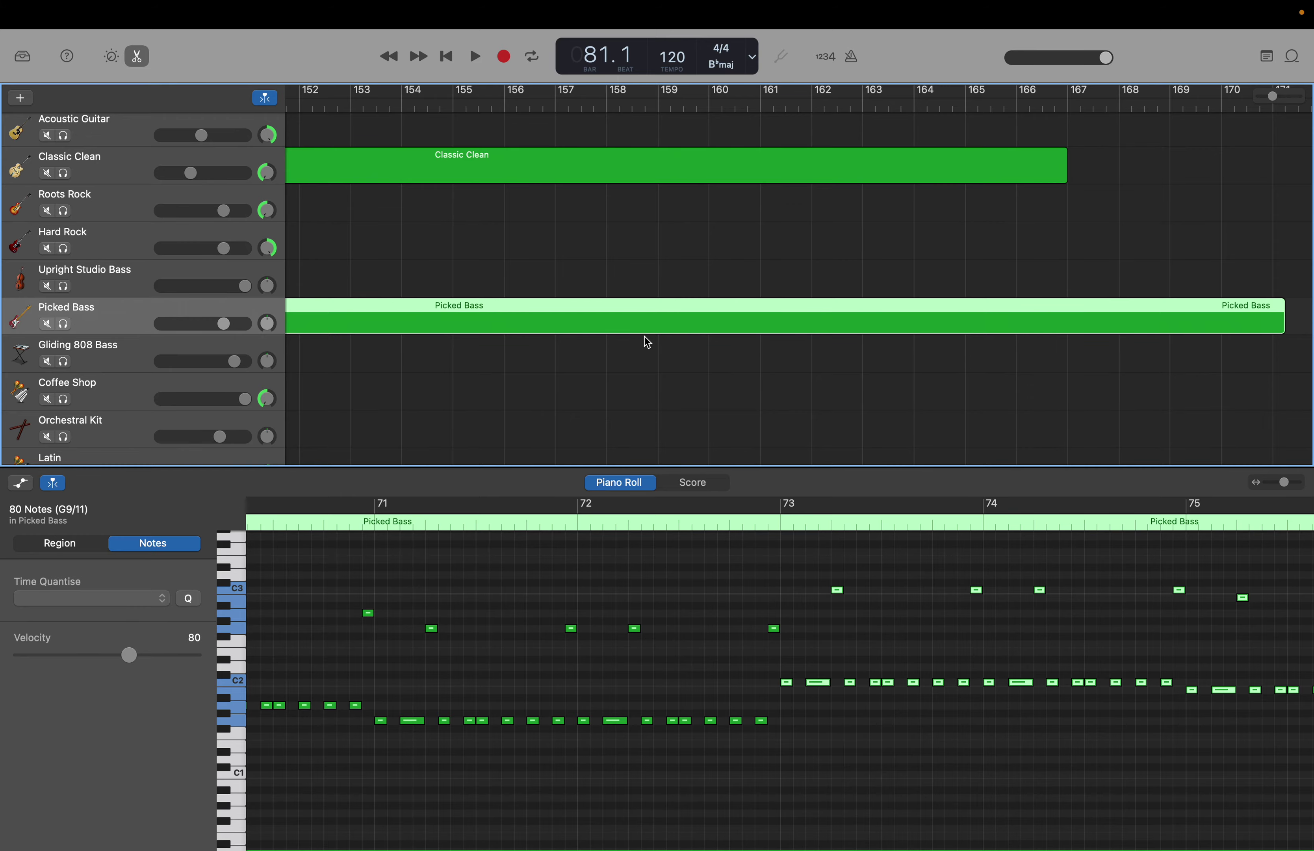
Extend the end of the Heavy drum region past bar 208.
scroll(647, 343, down, 10)
scroll(648, 343, left, 4)
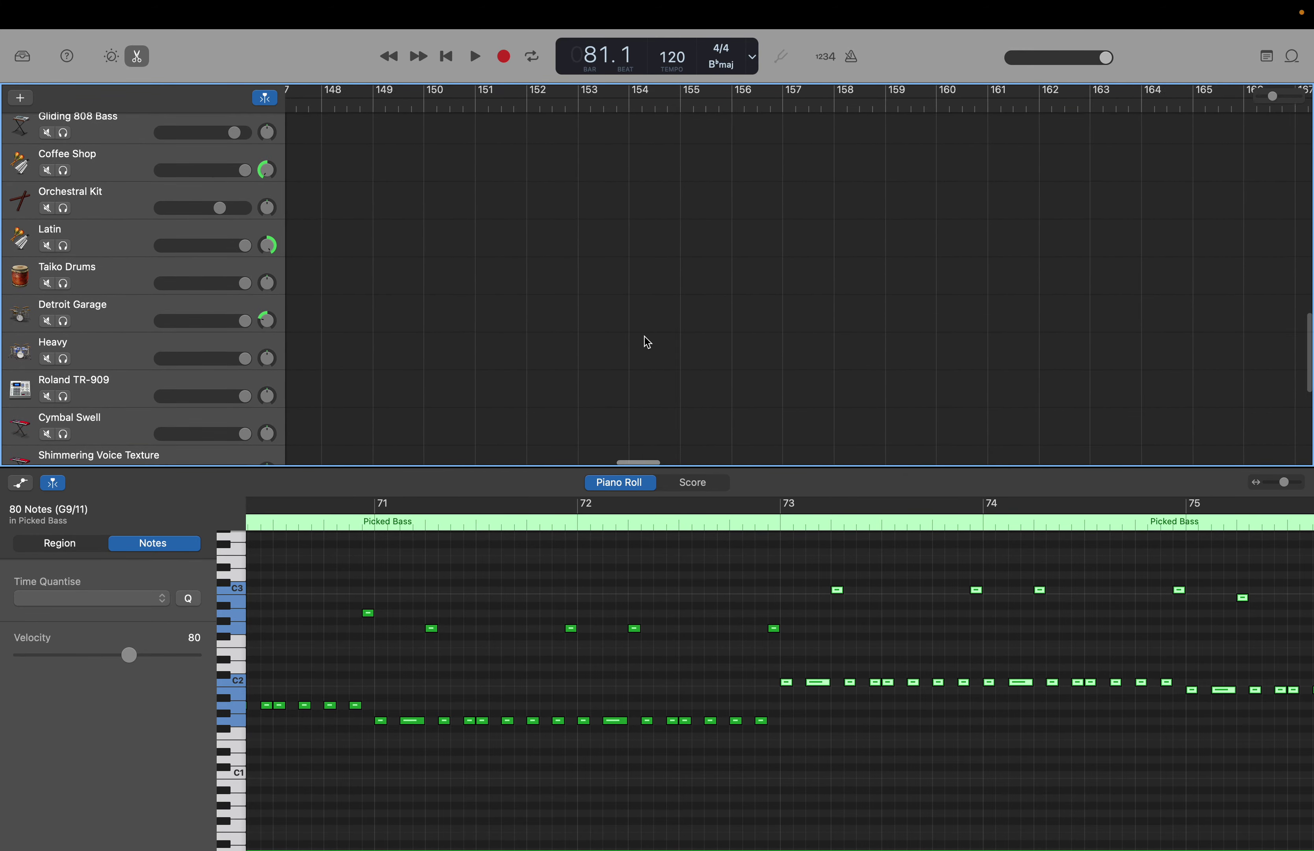
scroll(647, 343, left, 15)
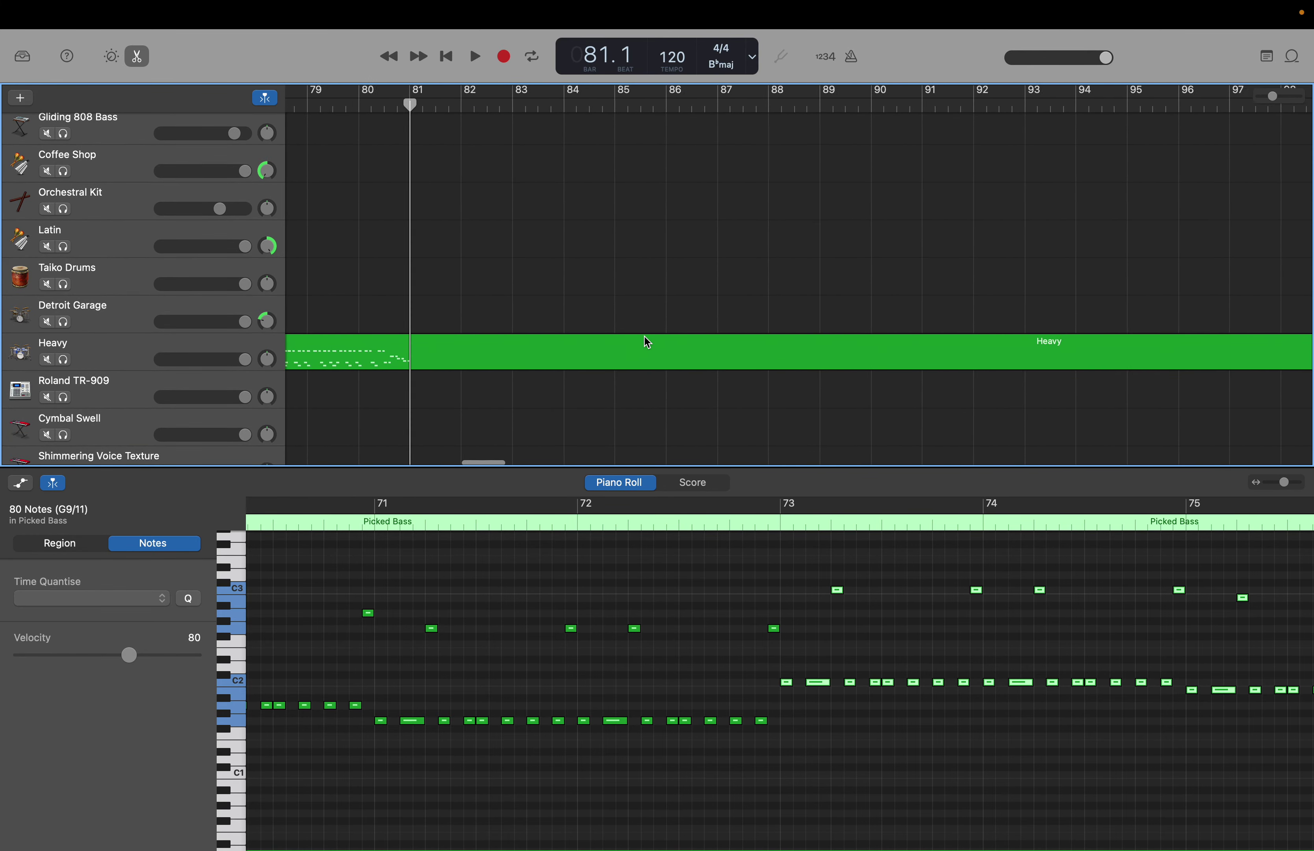
scroll(691, 348, right, 2)
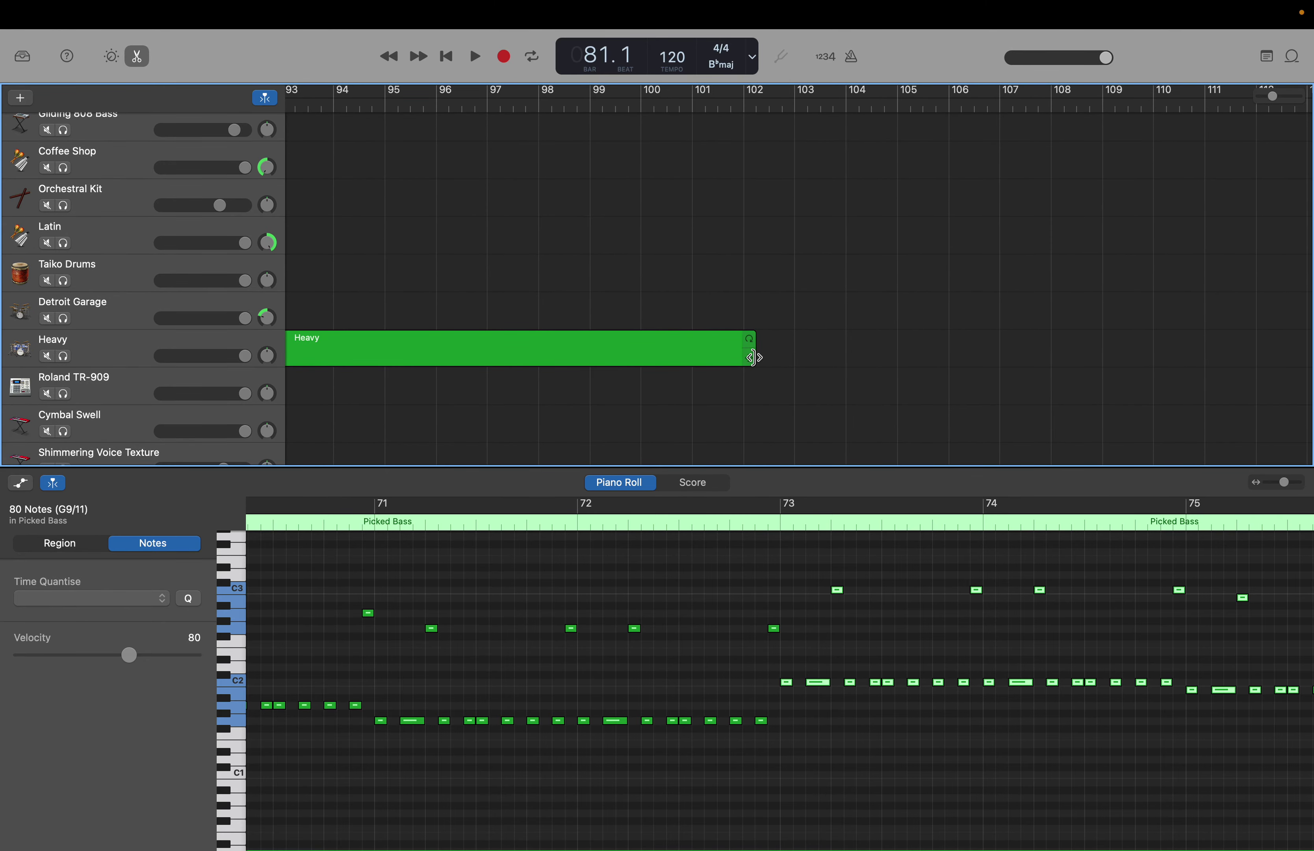
drag(753, 357, 1312, 439)
Bring the arrangement timeline back to bar 81 and set the playhead at the start of that bar.
scroll(1308, 439, up, 15)
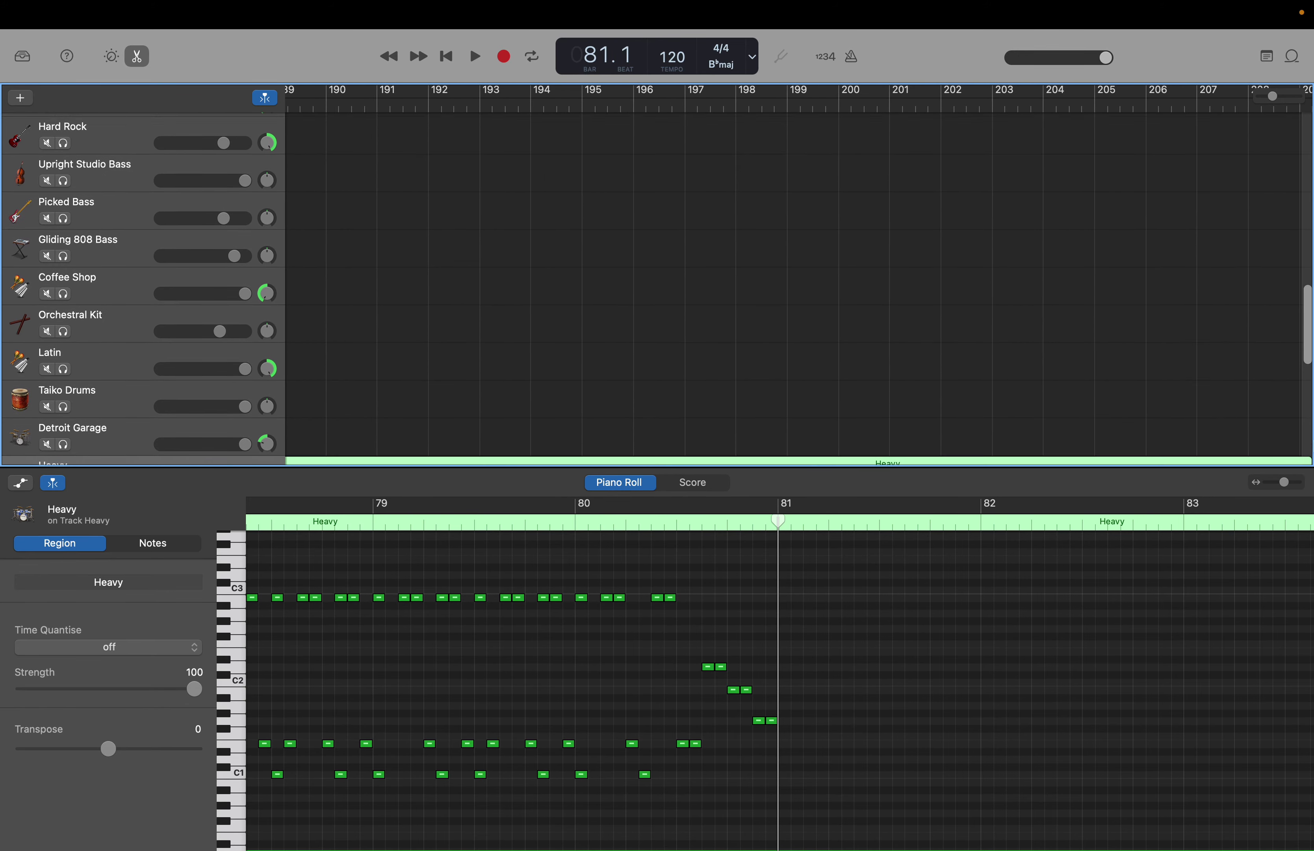
scroll(144, 287, up, 5)
scroll(144, 288, down, 2)
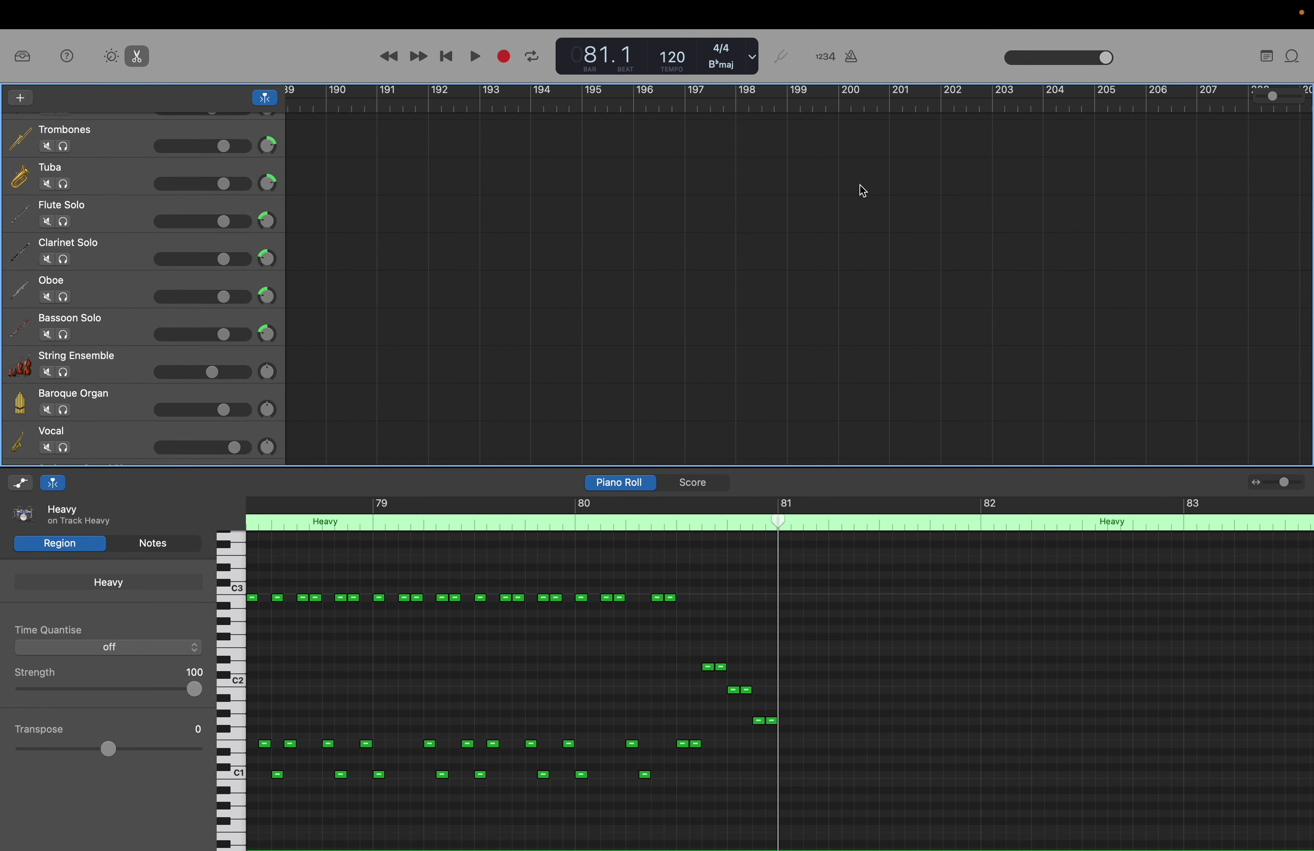
scroll(863, 191, down, 10)
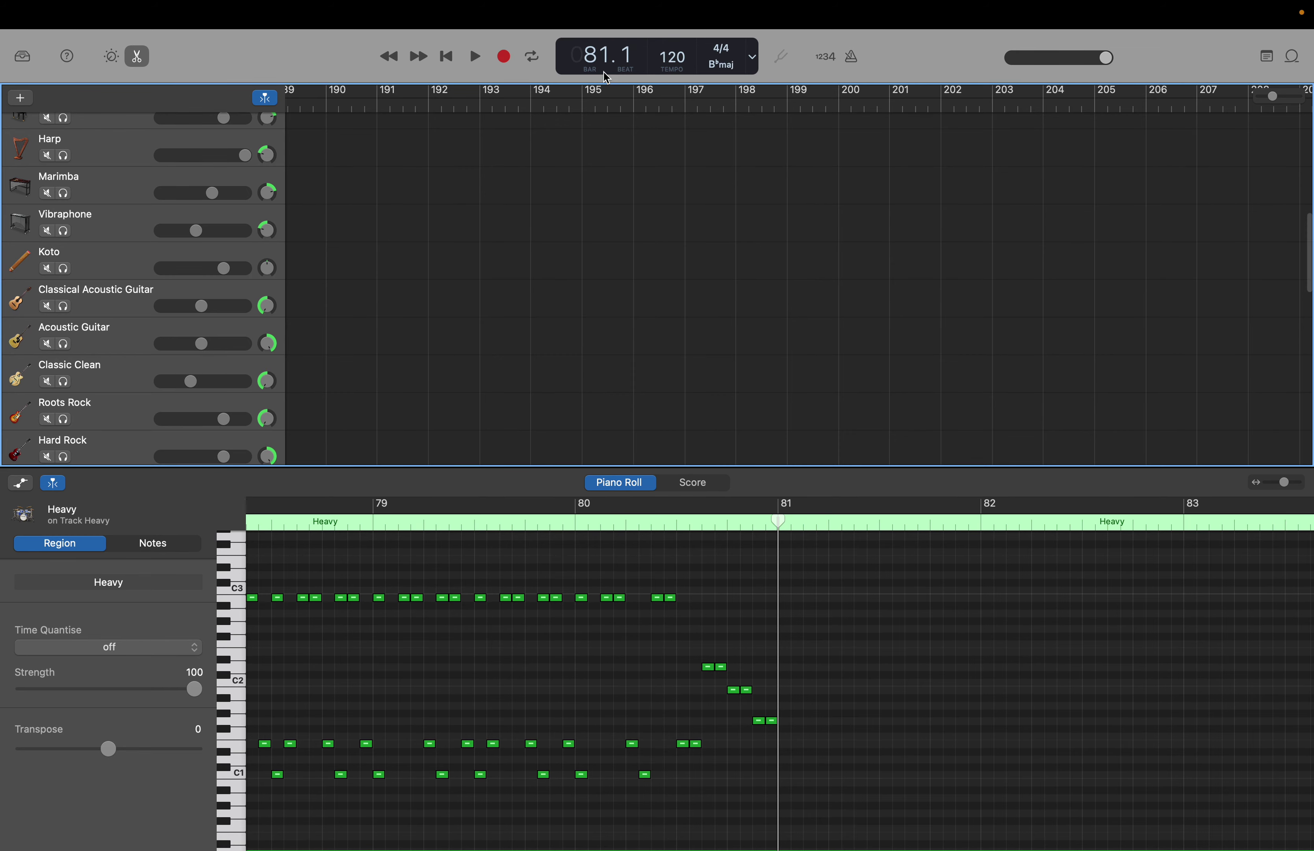
click(779, 518)
drag(775, 518, 778, 519)
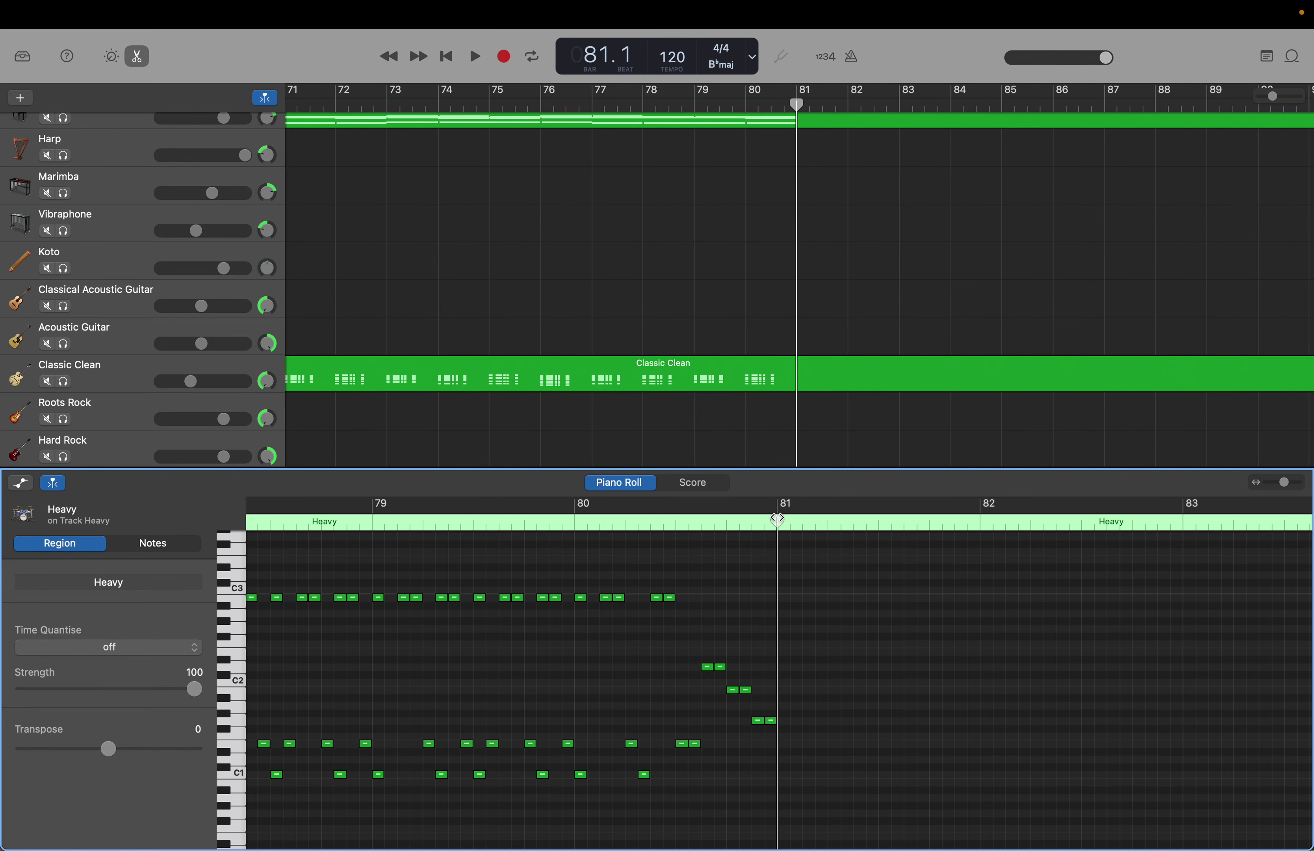